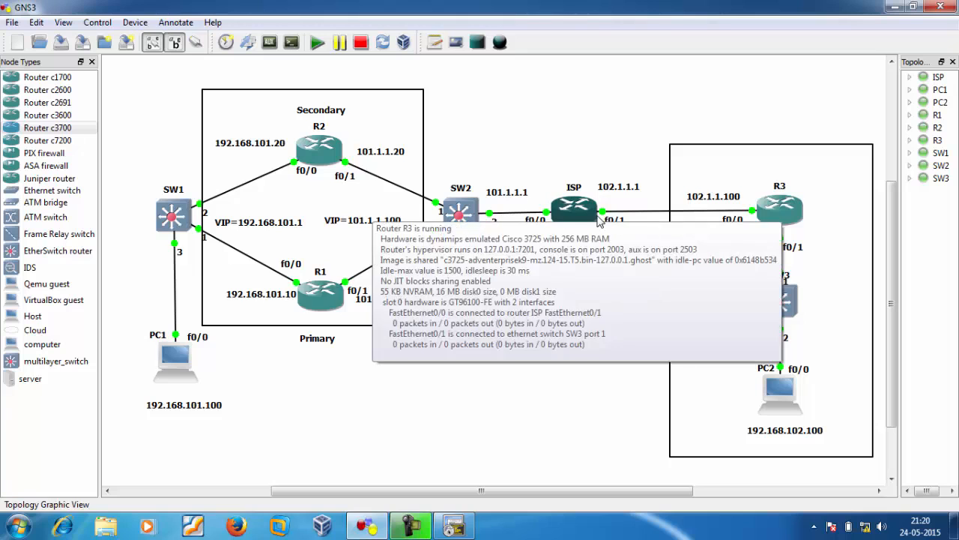
Move the 102.1.1.100 address label slightly farther from R3 along its link to the ISP router.
{"action": "mouse_move", "coordinate": [577, 218]}
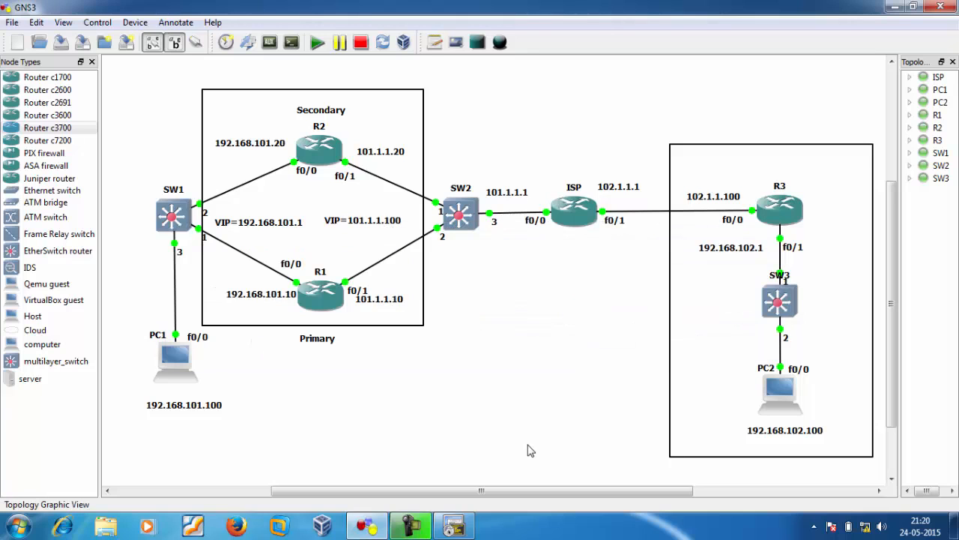
{"action": "left_click", "coordinate": [718, 199]}
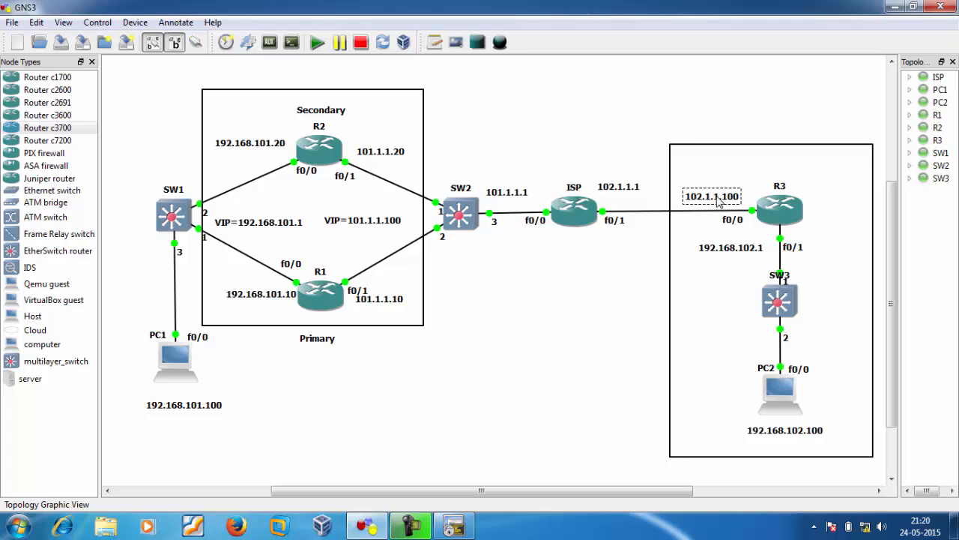
{"action": "mouse_move", "coordinate": [717, 200]}
{"action": "left_mouse_down"}
{"action": "mouse_move", "coordinate": [566, 191]}
{"action": "mouse_move", "coordinate": [365, 228]}
{"action": "mouse_move", "coordinate": [710, 202]}
{"action": "left_mouse_up"}
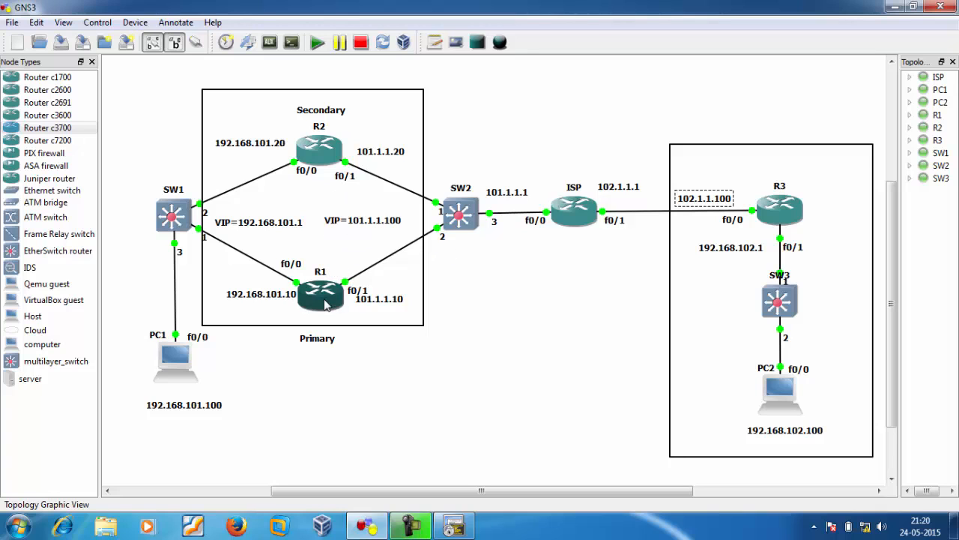
{"action": "mouse_move", "coordinate": [326, 303]}
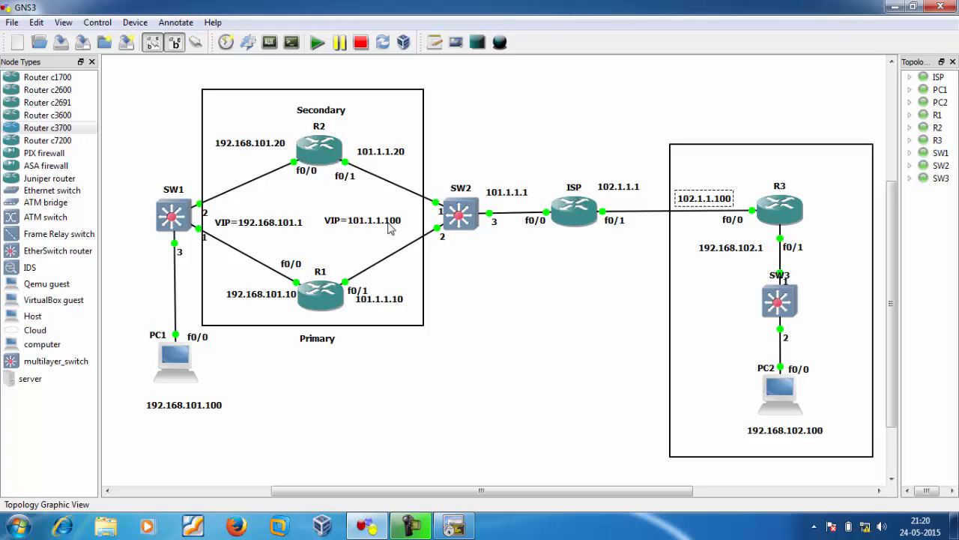
{"action": "left_click", "coordinate": [707, 180]}
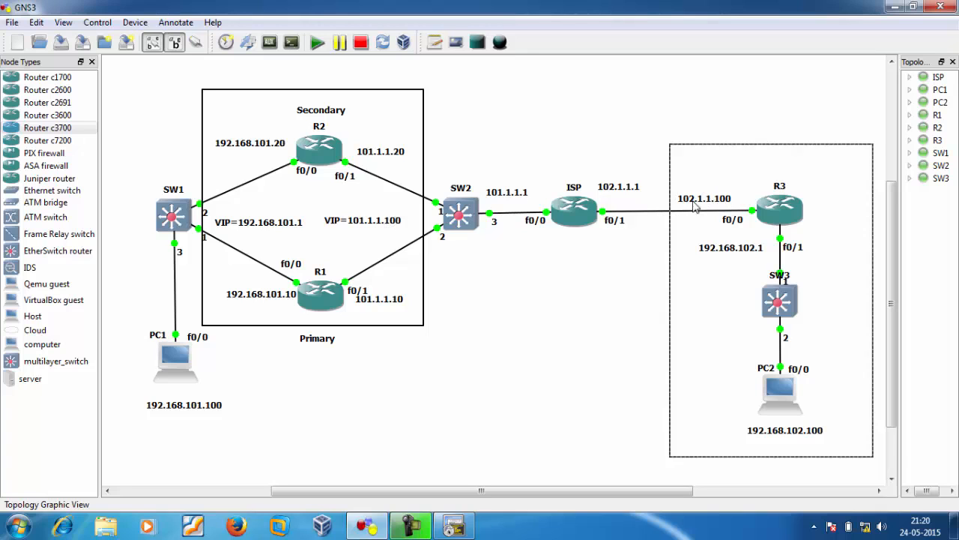
{"action": "left_click", "coordinate": [390, 227]}
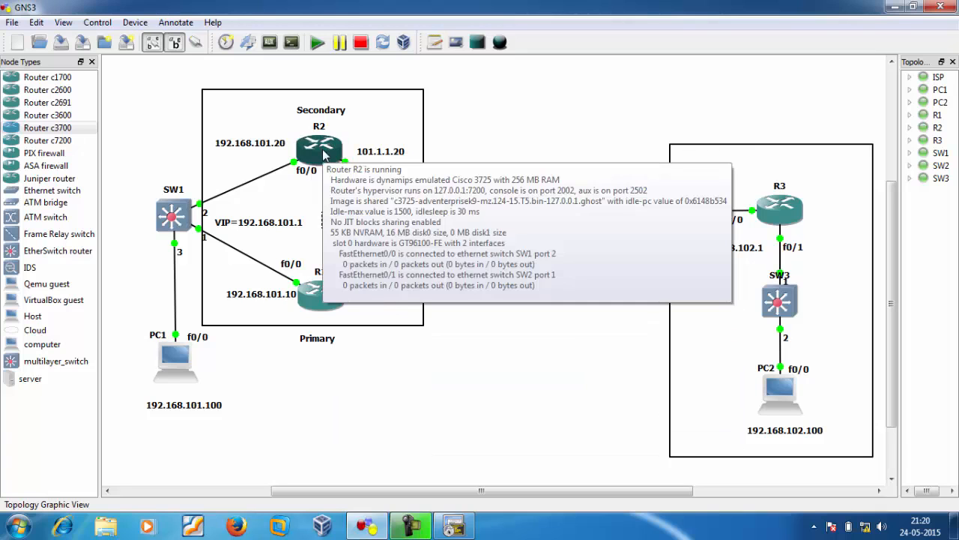
{"action": "left_click", "coordinate": [495, 282]}
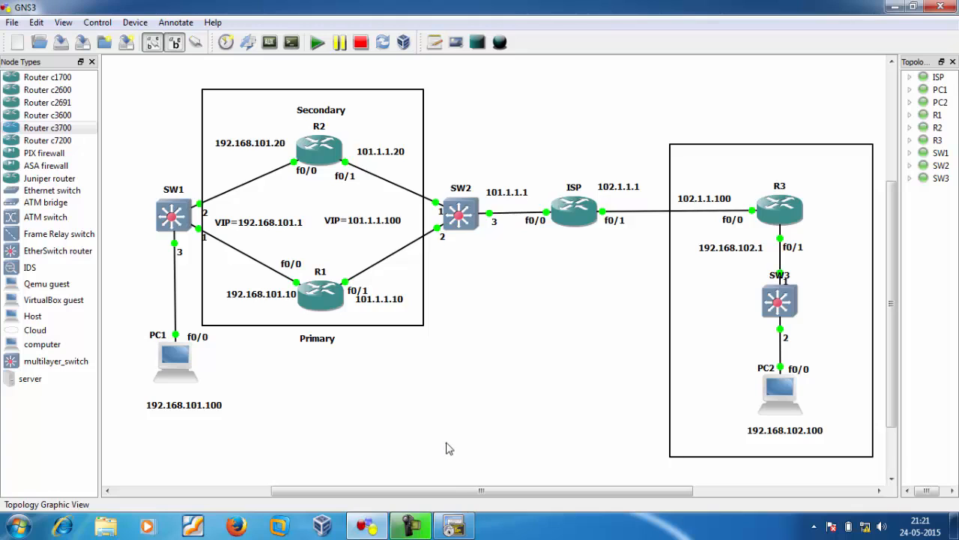
Switch to the PC1 terminal session, enter configuration mode and bring up interface f0/0.
{"action": "left_click", "coordinate": [452, 526]}
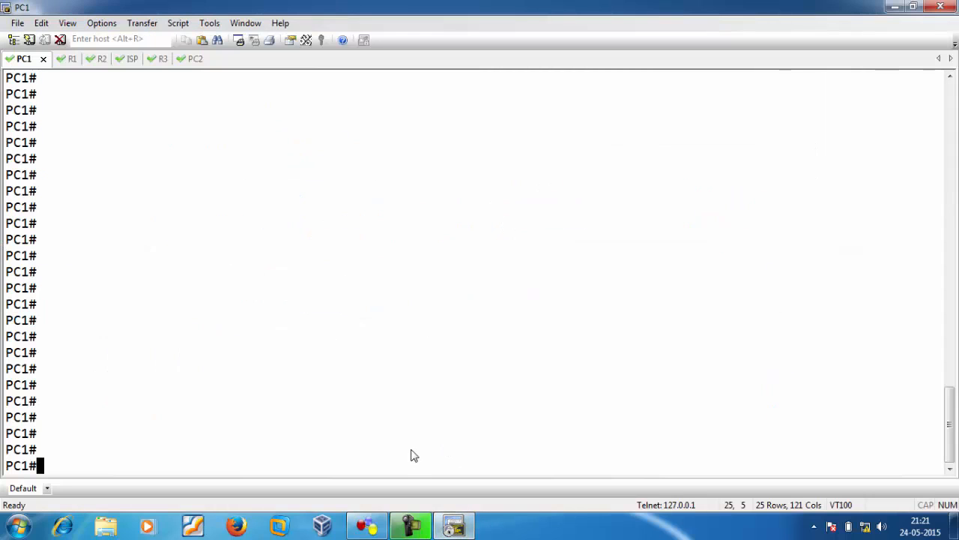
{"action": "type", "text": "conf t"}
{"action": "key", "text": "Return"}
{"action": "key", "text": "Return"}
{"action": "key", "text": "Return"}
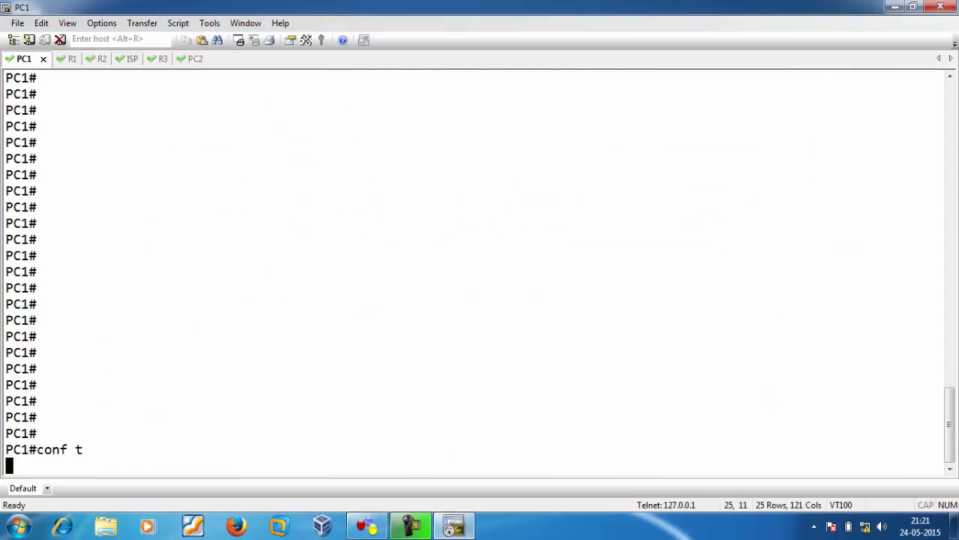
{"action": "type", "text": "int f0/0"}
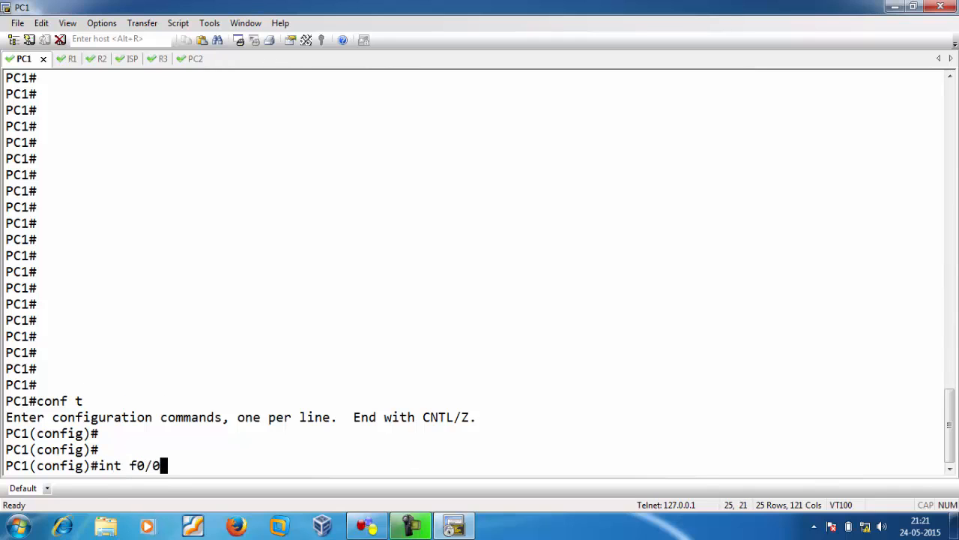
{"action": "key", "text": "Return"}
{"action": "type", "text": "no sh"}
{"action": "key", "text": "Return"}
Assign IP address 192.168.101.100 with mask 255.255.255.0 to PC1's f0/0 and keep the interface enabled.
{"action": "type", "text": "ip add 1"}
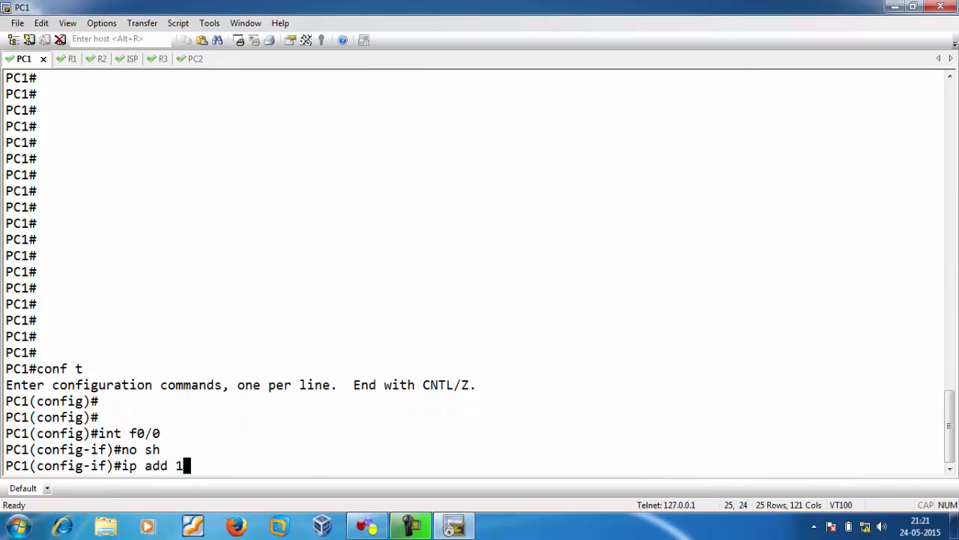
{"action": "type", "text": "92.168.101.100"}
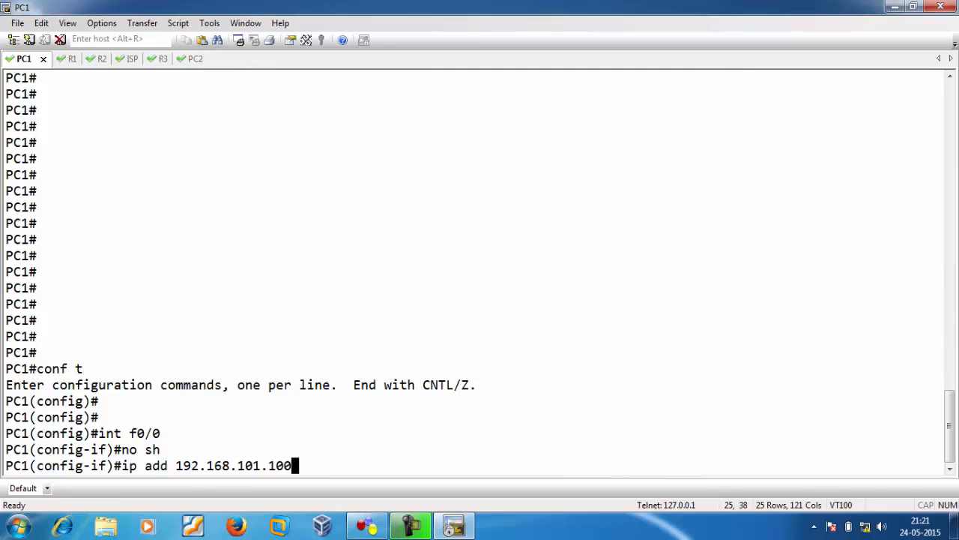
{"action": "type", "text": " 255.255.255.0"}
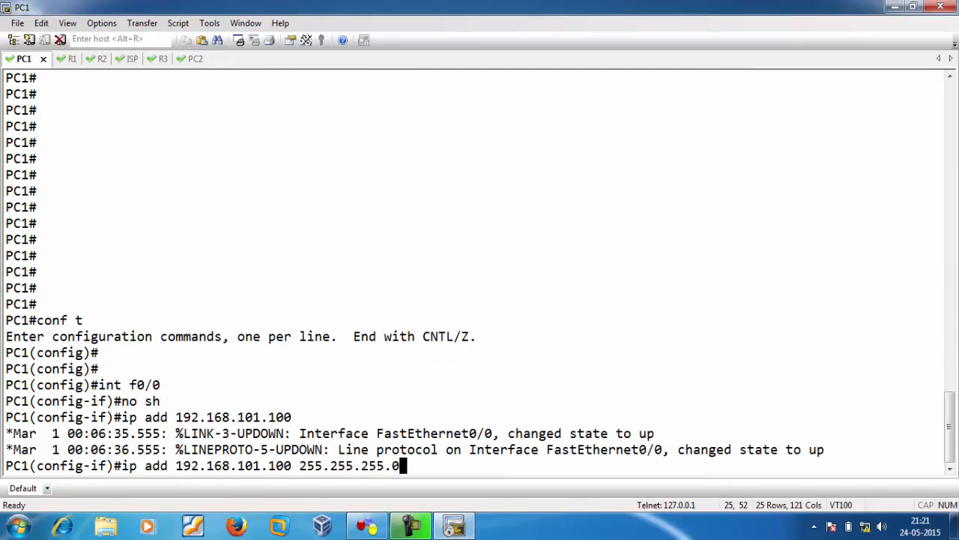
{"action": "key", "text": "Return"}
{"action": "type", "text": "no sh"}
{"action": "key", "text": "Return"}
Add a default route on PC1 via 192.168.101.1 and return to privileged mode.
{"action": "type", "text": "ip ro"}
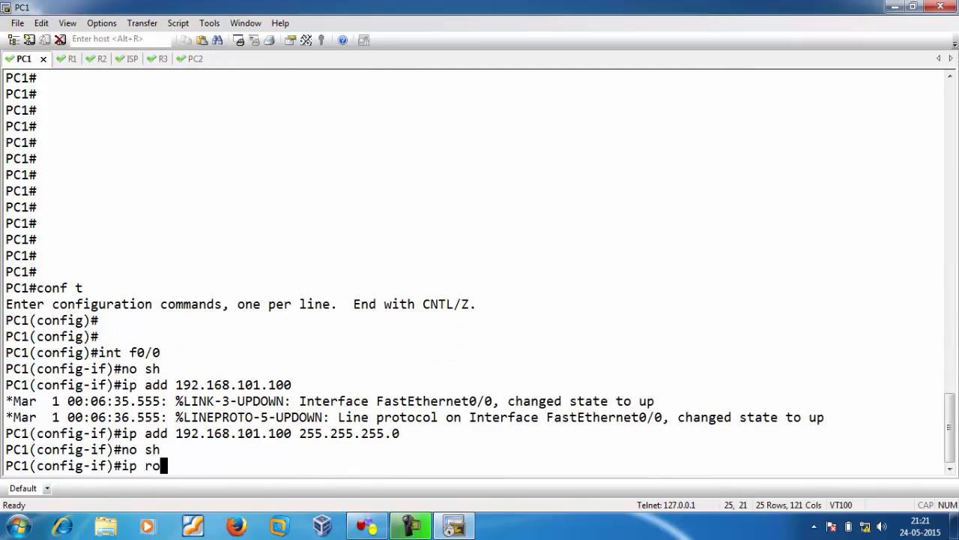
{"action": "key", "text": "Tab"}
{"action": "type", "text": "0.0.0."}
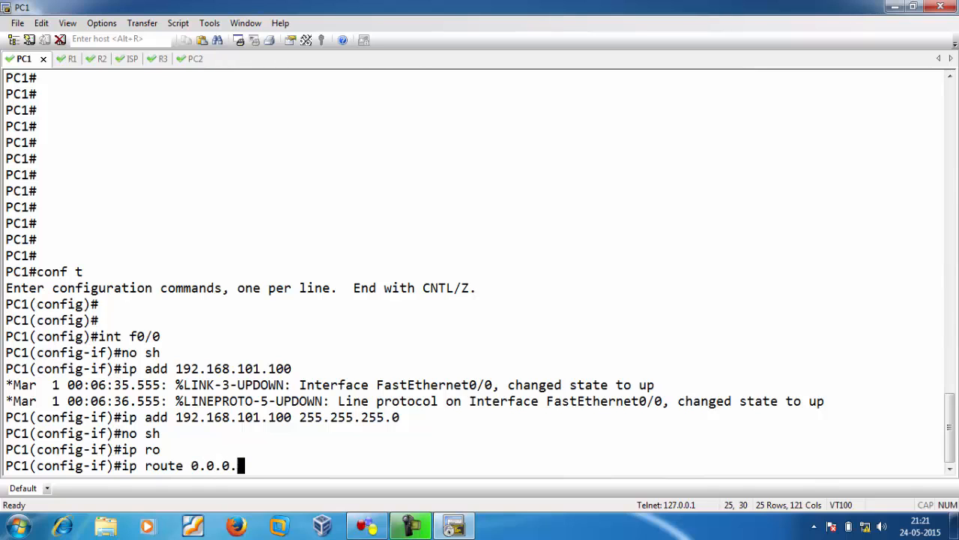
{"action": "type", "text": "0 0.0.0.0 19"}
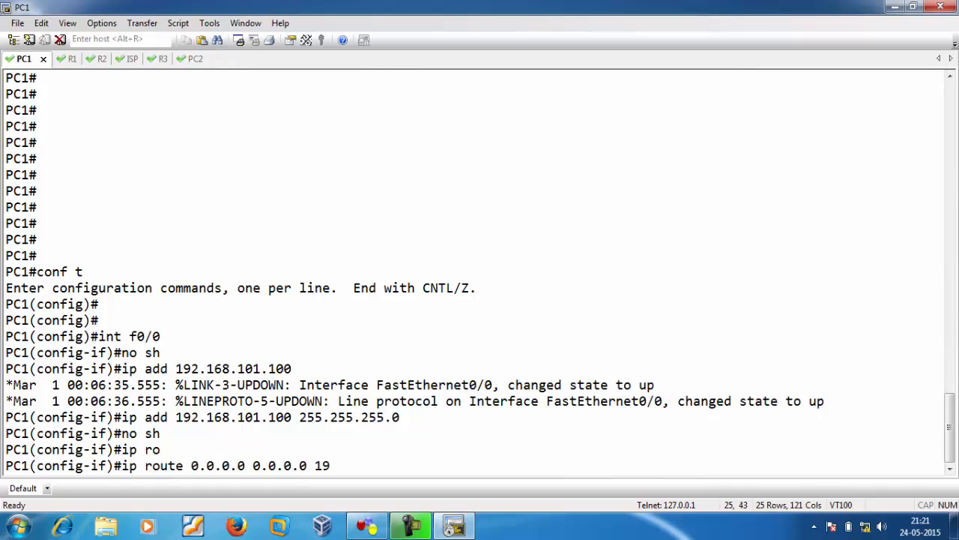
{"action": "type", "text": "2.168.101.1"}
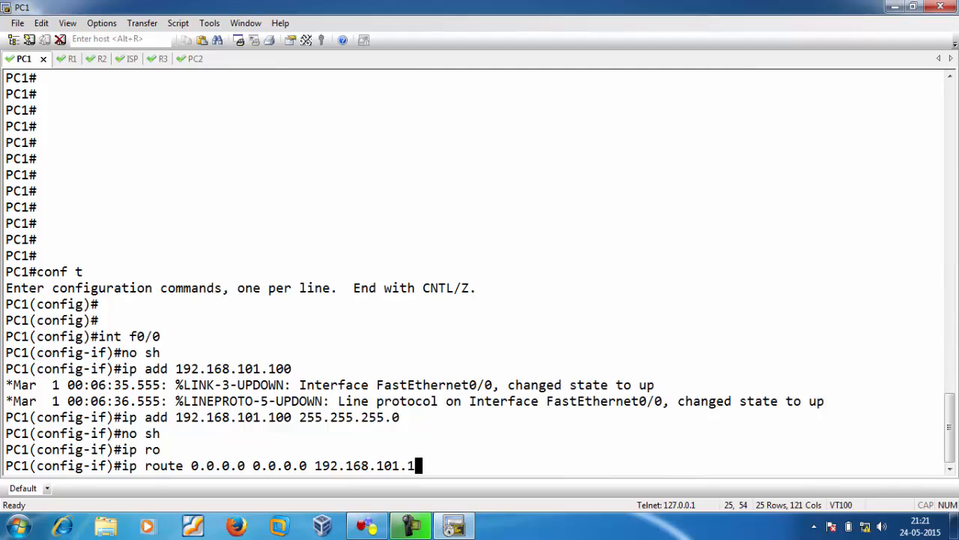
{"action": "key", "text": "Return"}
{"action": "key", "text": "ctrl+z"}
Display the brief IP interface summary on PC1.
{"action": "type", "text": "sh ip in tbr"}
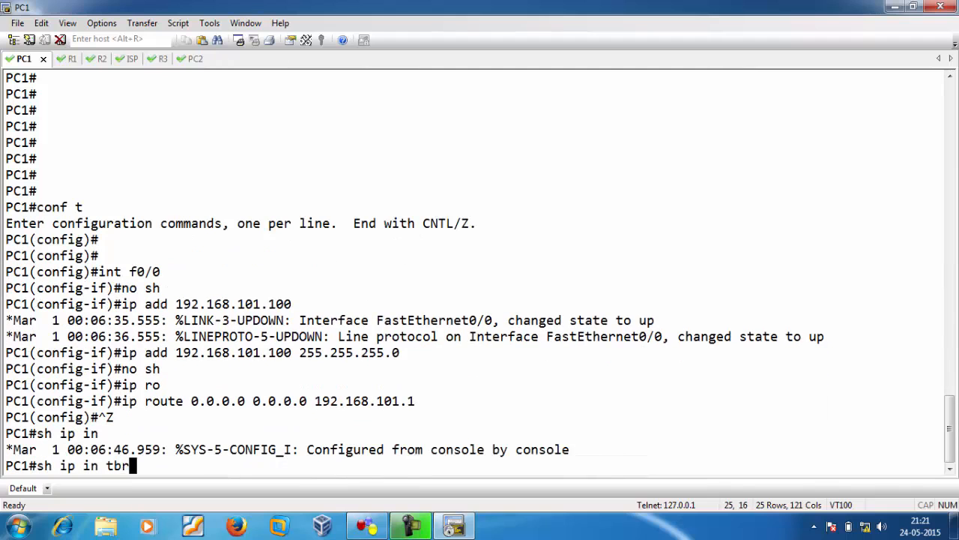
{"action": "key", "text": "Return"}
{"action": "key", "text": "Up"}
{"action": "key", "text": "BackSpace"}
{"action": "key", "text": "BackSpace"}
{"action": "key", "text": "BackSpace"}
{"action": "key", "text": "BackSpace"}
{"action": "type", "text": "t br"}
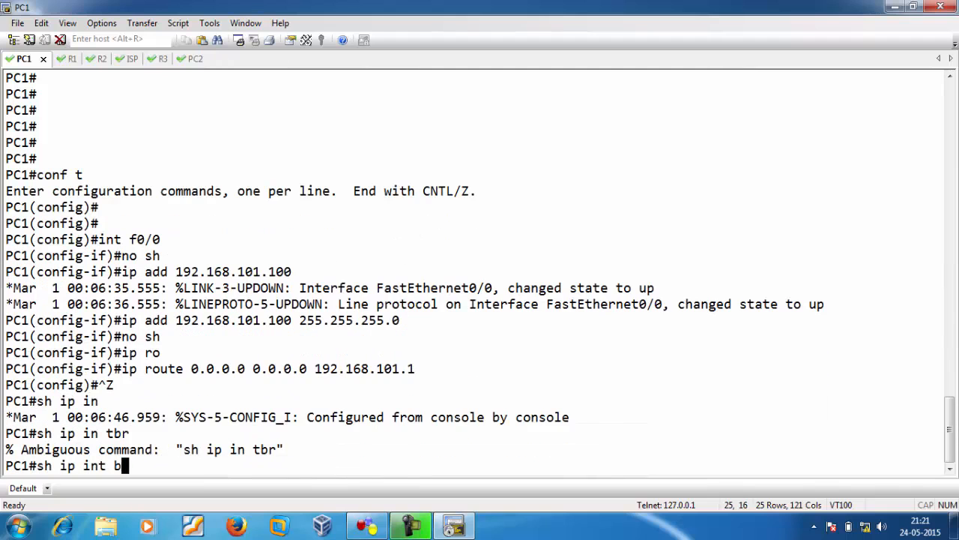
{"action": "key", "text": "Tab"}
{"action": "key", "text": "Return"}
Display PC1's static routes with "sh ip route static".
{"action": "type", "text": "sh ip ro"}
{"action": "key", "text": "Tab"}
{"action": "type", "text": "st"}
{"action": "key", "text": "Tab"}
{"action": "key", "text": "Return"}
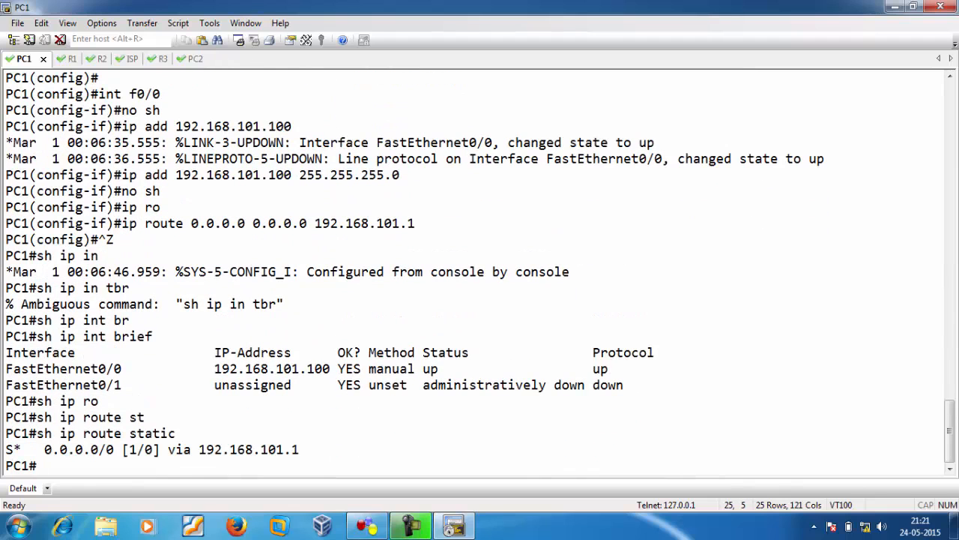
Switch to the R1 session, check R1 in the topology, and bring up interface f0/0 in configuration mode.
{"action": "key", "text": "ctrl+Tab"}
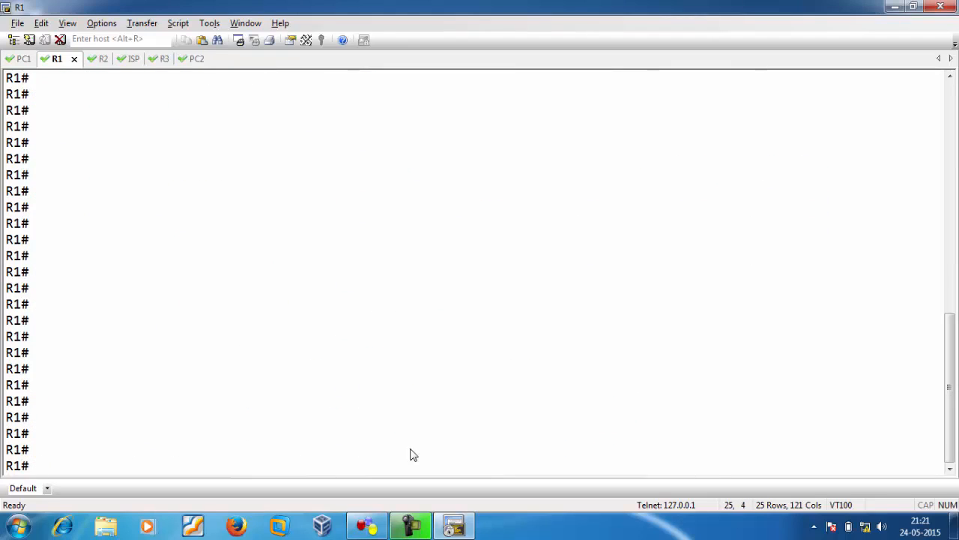
{"action": "key", "text": "alt+Tab"}
{"action": "double_click", "coordinate": [325, 302]}
{"action": "type", "text": "conf t"}
{"action": "key", "text": "Return"}
{"action": "type", "text": "int f0/0"}
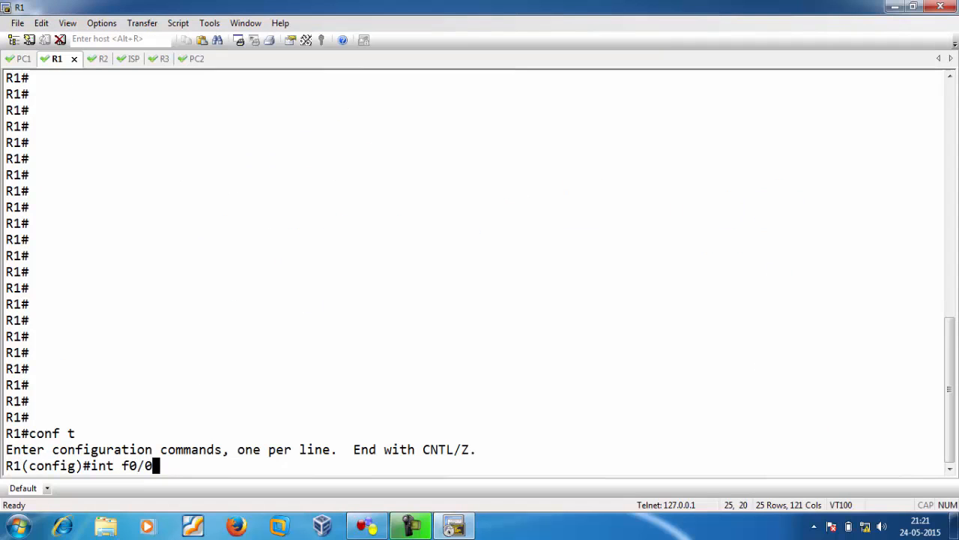
{"action": "key", "text": "Return"}
{"action": "type", "text": "no sh"}
{"action": "key", "text": "Return"}
Assign IP address 192.168.101.10 with mask 255.255.255.0 to R1's f0/0 and keep it enabled.
{"action": "type", "text": "ip "}
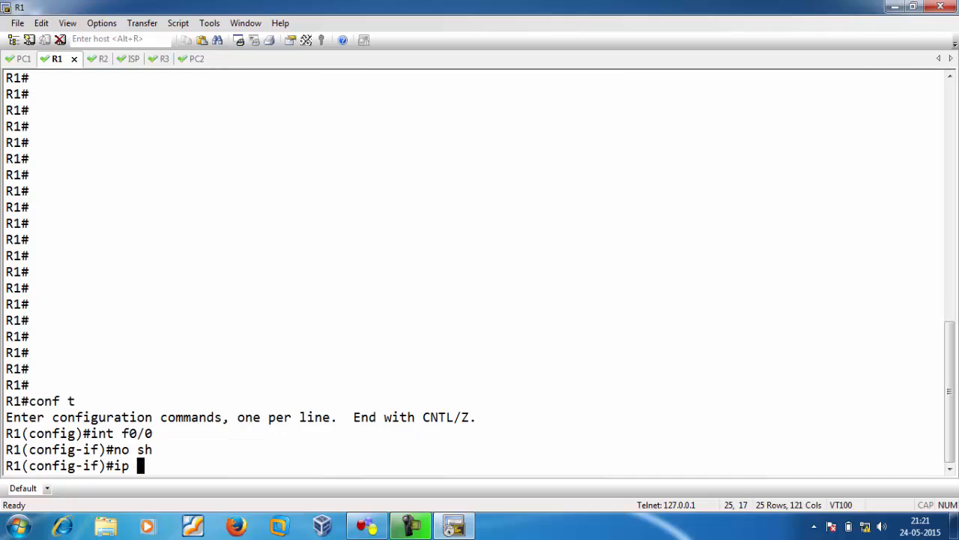
{"action": "type", "text": "add 192.168.101"}
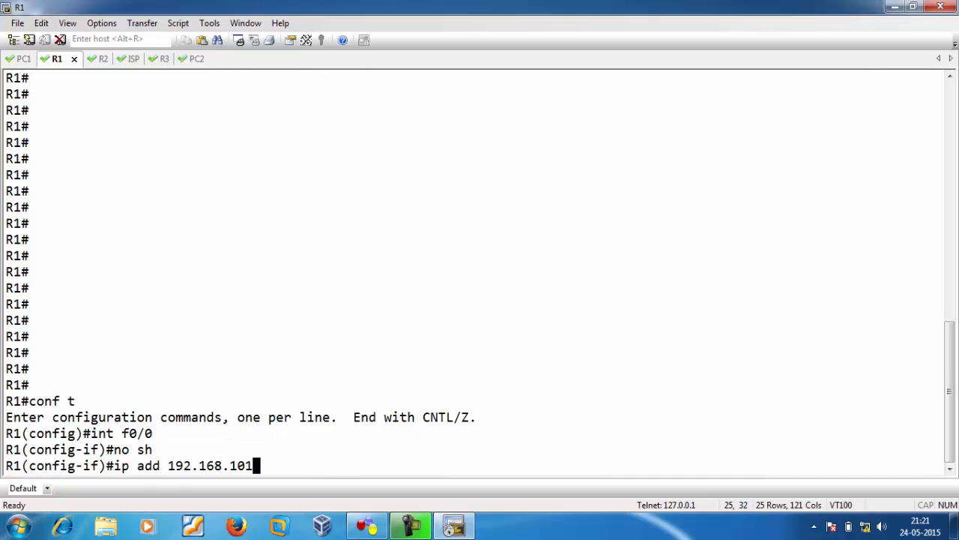
{"action": "type", "text": ".10 255.255.255.0"}
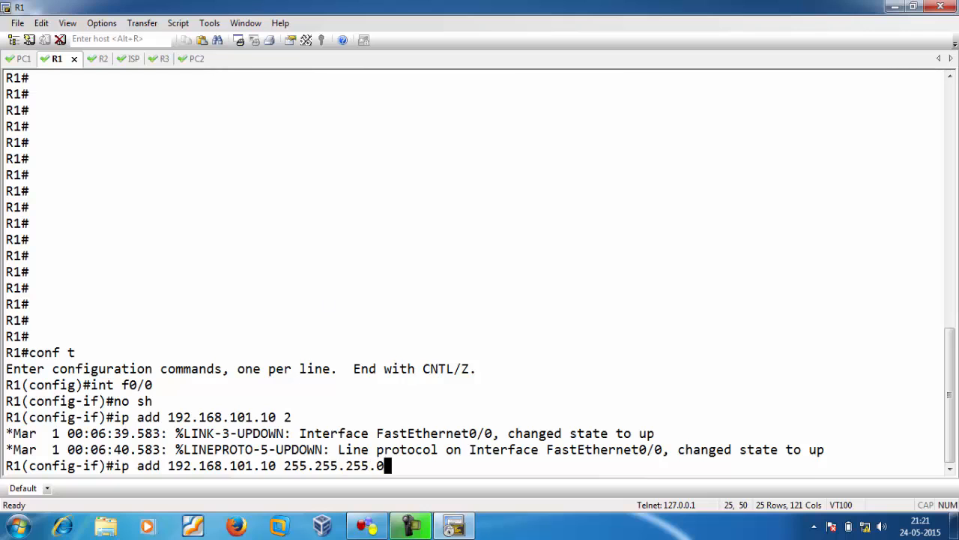
{"action": "key", "text": "Return"}
{"action": "type", "text": "no sh"}
{"action": "key", "text": "Return"}
Bring up R1's f0/1 and assign it IP address 101.1.1.10 with mask 255.255.255.0.
{"action": "type", "text": "int f0/1"}
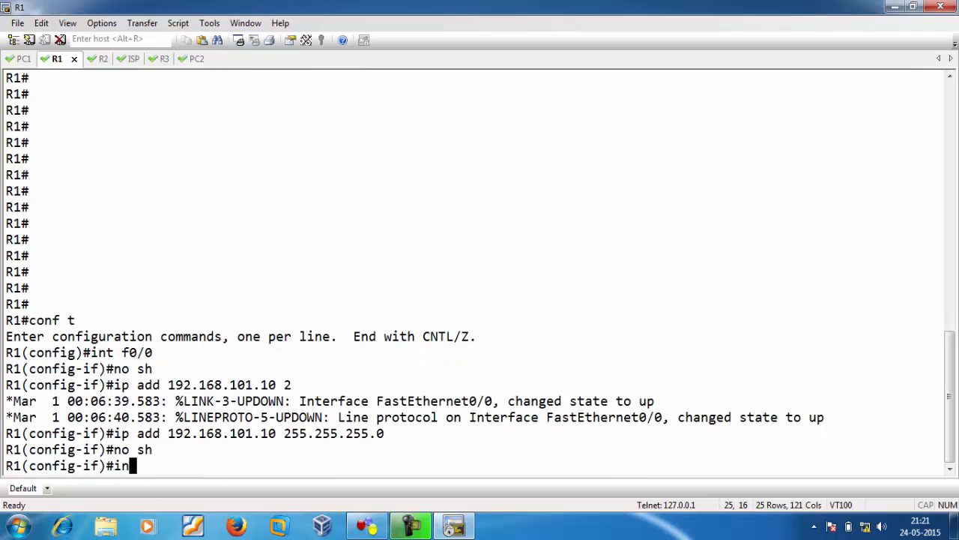
{"action": "key", "text": "Return"}
{"action": "type", "text": "no sh"}
{"action": "key", "text": "Return"}
{"action": "type", "text": "ip add 101.1.1.10 255.255.255.0"}
{"action": "key", "text": "Return"}
{"action": "type", "text": "no sh"}
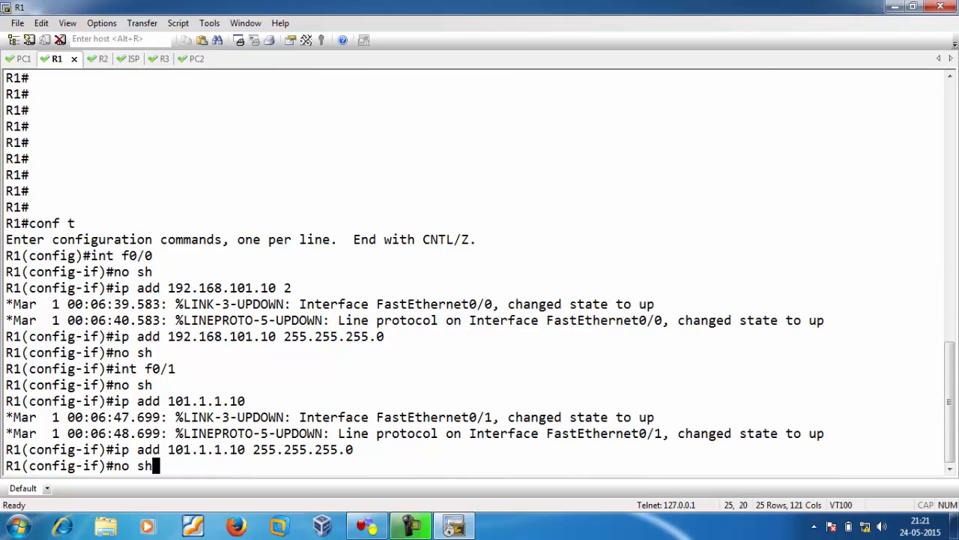
{"action": "key", "text": "Return"}
Add a default route on R1 via 101.1.1.1 and return to privileged mode.
{"action": "type", "text": "ip route "}
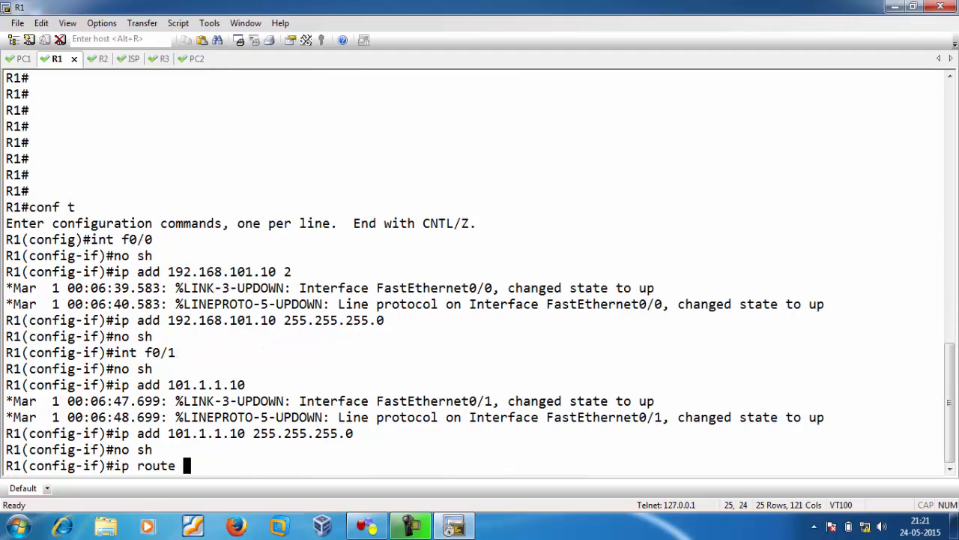
{"action": "type", "text": " 0.0.0.0 0.0.0.0 101.1"}
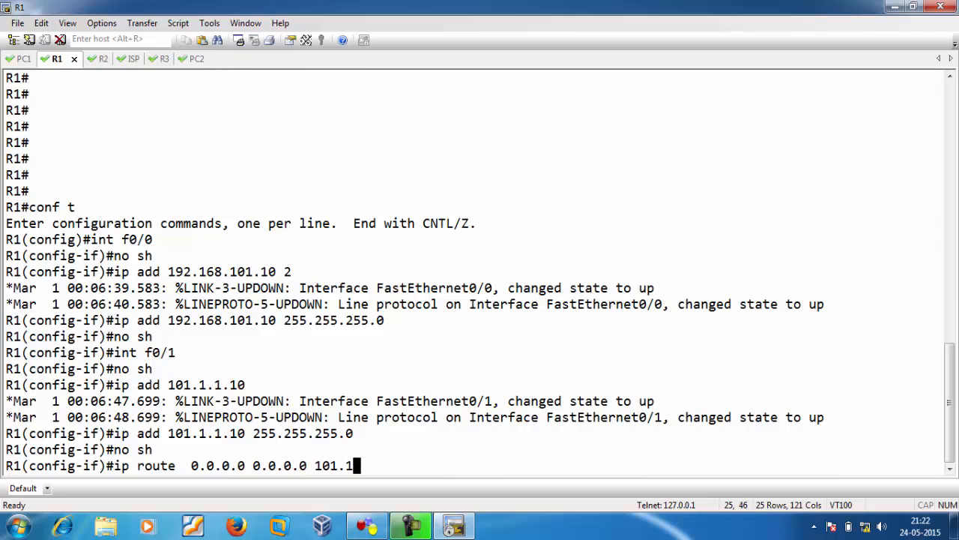
{"action": "type", "text": ".11.1"}
{"action": "key", "text": "Return"}
{"action": "key", "text": "ctrl+z"}
Display the brief IP interface summary on R1.
{"action": "type", "text": "sh ip int br"}
{"action": "key", "text": "Tab"}
{"action": "key", "text": "Return"}
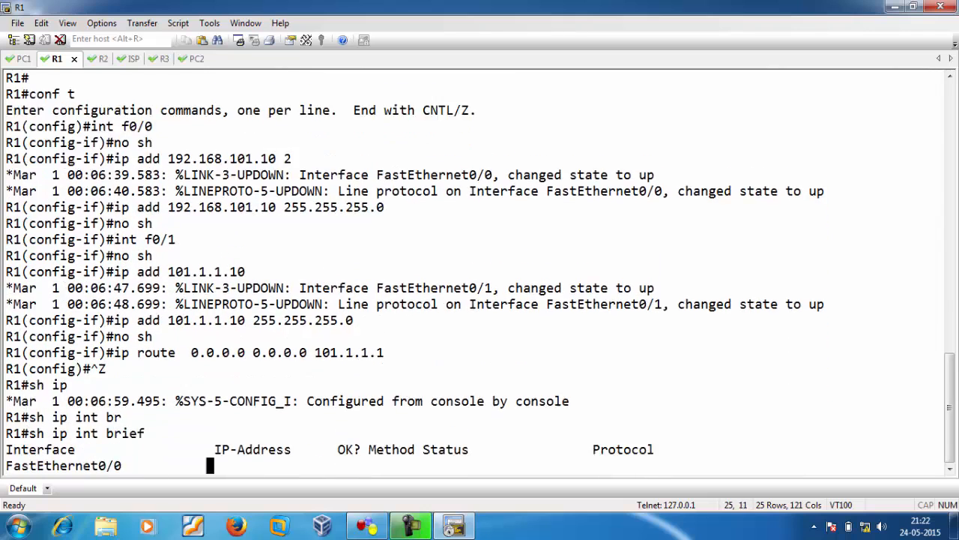
Display R1's static routes with "sh ip route static".
{"action": "type", "text": "sh ip r"}
{"action": "key", "text": "Tab"}
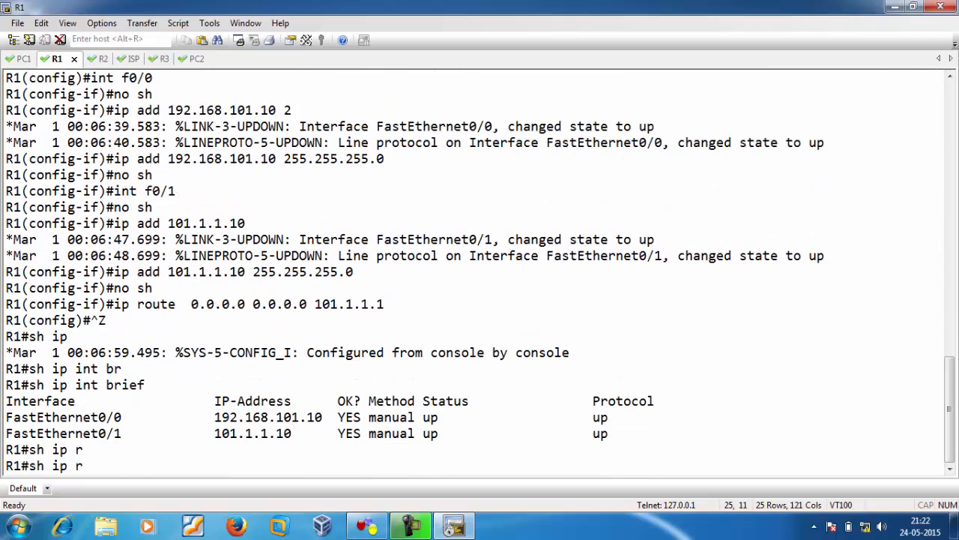
{"action": "type", "text": "o"}
{"action": "key", "text": "Tab"}
{"action": "type", "text": "st"}
{"action": "key", "text": "Tab"}
{"action": "key", "text": "Return"}
Switch to the R2 session and enter global configuration mode.
{"action": "key", "text": "ctrl+Tab"}
{"action": "type", "text": "en"}
{"action": "key", "text": "Return"}
{"action": "type", "text": "conf t"}
{"action": "key", "text": "Return"}
{"action": "key", "text": "Return"}
{"action": "key", "text": "Return"}
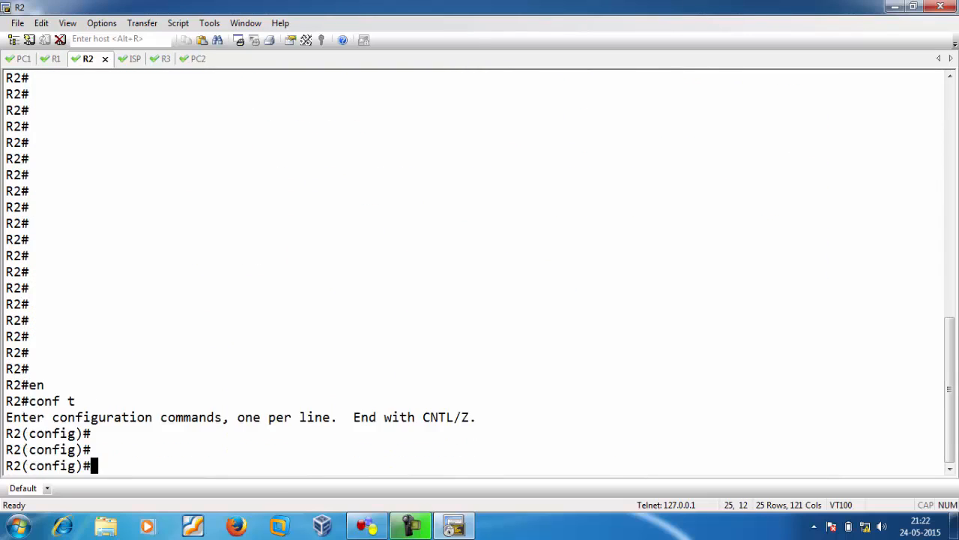
Enable R2's f0/0 interface and assign it 192.168.101.20 with mask 255.255.255.0.
{"action": "key", "text": "alt+Tab"}
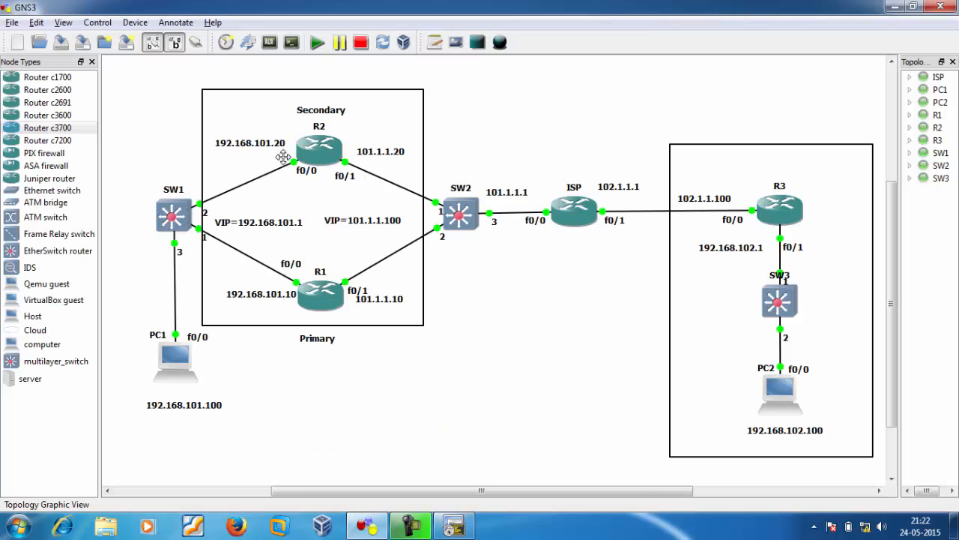
{"action": "key", "text": "alt+Tab"}
{"action": "type", "text": "int f0/0"}
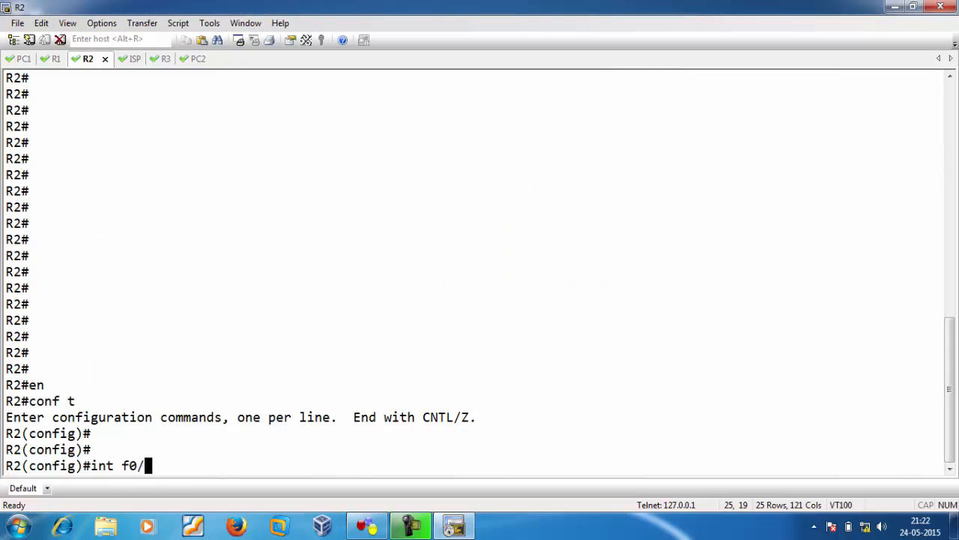
{"action": "key", "text": "Return"}
{"action": "type", "text": "no sh"}
{"action": "key", "text": "Return"}
{"action": "type", "text": "ip add"}
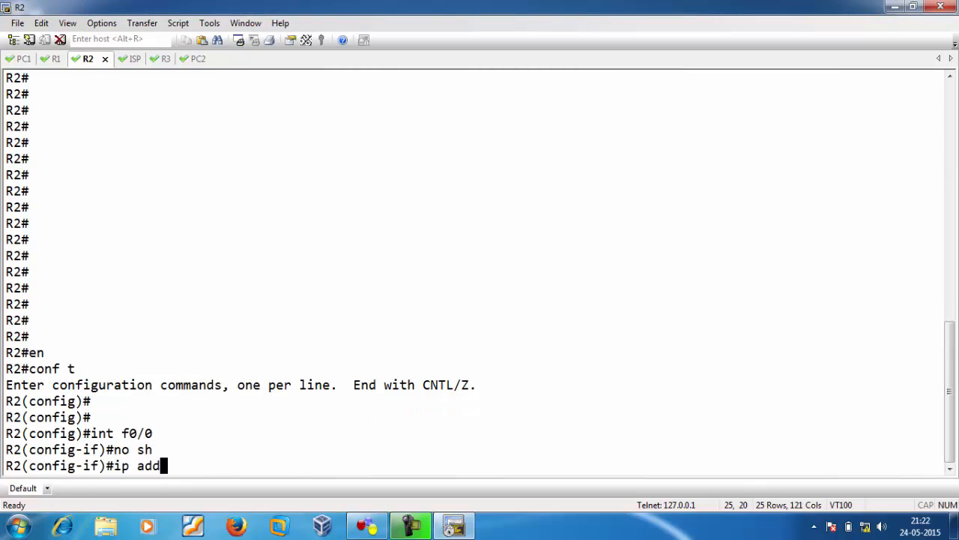
{"action": "type", "text": " 192.168.101.20 255.255.255.0"}
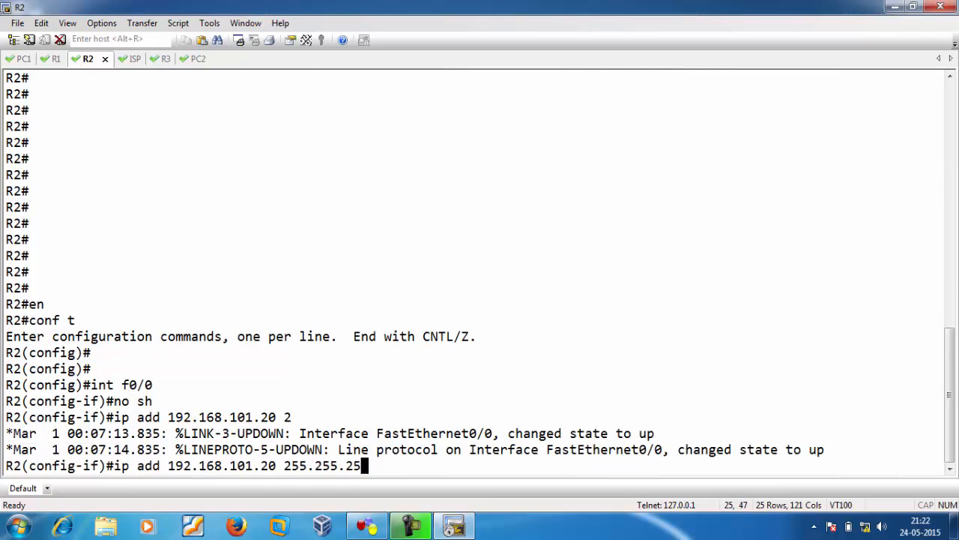
{"action": "key", "text": "Return"}
{"action": "type", "text": "no sh"}
{"action": "key", "text": "Return"}
Enable R2's f0/1 interface and assign it 101.1.1.20 with mask 255.255.255.0.
{"action": "type", "text": "int f0/1"}
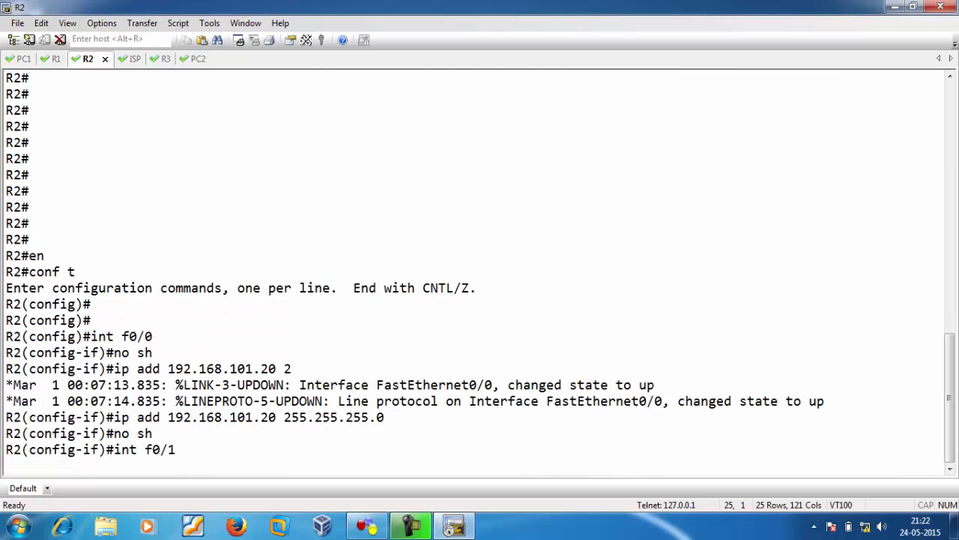
{"action": "key", "text": "Return"}
{"action": "type", "text": "no sh"}
{"action": "key", "text": "Return"}
{"action": "type", "text": "ip add 101.1.1.20 255.255.25"}
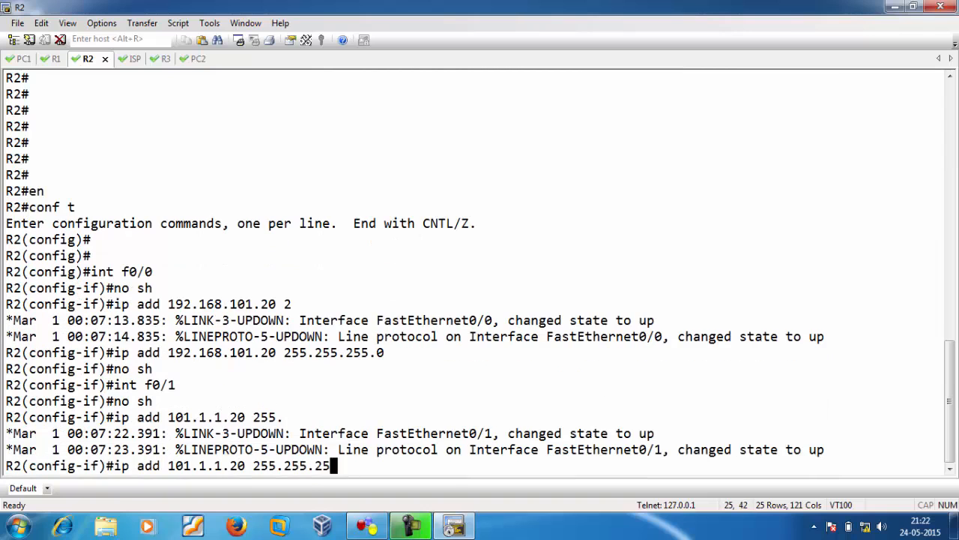
{"action": "type", "text": "5.0"}
{"action": "key", "text": "Return"}
{"action": "type", "text": "no sh"}
{"action": "key", "text": "Return"}
Add a default route on R2 via 101.1.1.1 and return to privileged mode.
{"action": "type", "text": "ip roo"}
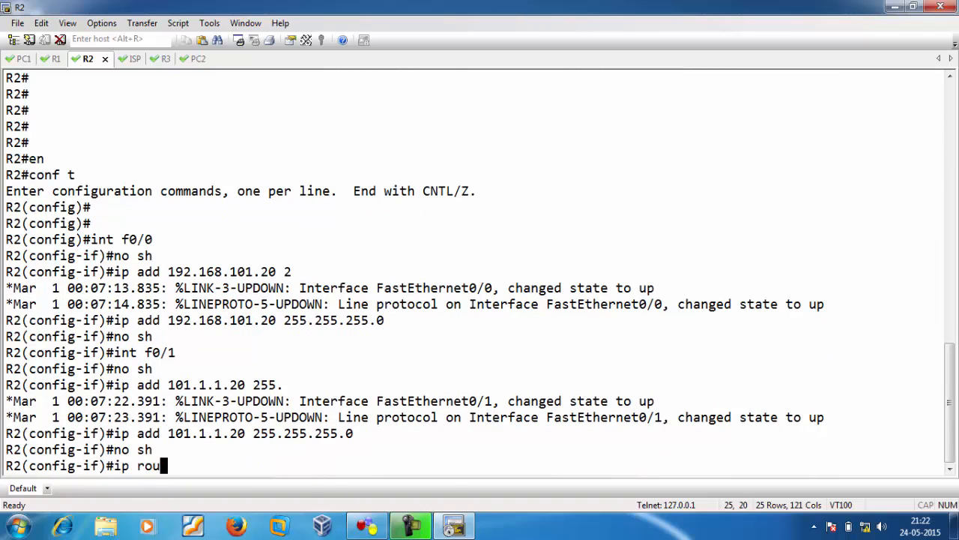
{"action": "type", "text": "ute 0.0.0.0 0.0.0.0 01"}
{"action": "key", "text": "BackSpace"}
{"action": "key", "text": "BackSpace"}
{"action": "key", "text": "BackSpace"}
{"action": "type", "text": "101.1.1."}
{"action": "key", "text": "BackSpace"}
{"action": "type", "text": "1.1"}
{"action": "key", "text": "Return"}
{"action": "key", "text": "ctrl+z"}
Display the brief IP interface summary on R2.
{"action": "type", "text": "sh ip int br"}
{"action": "key", "text": "Tab"}
{"action": "key", "text": "Return"}
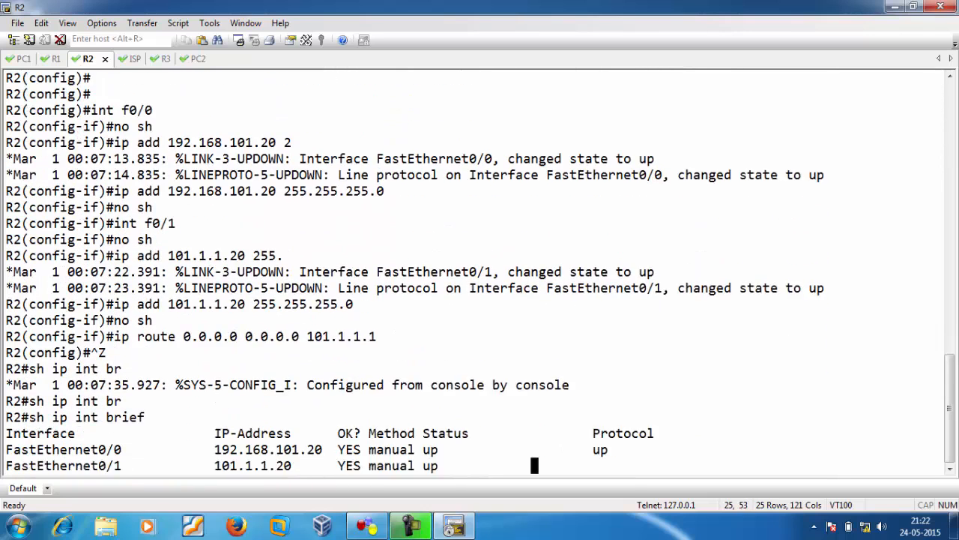
Display R2's static routes with "sh ip route static".
{"action": "type", "text": "sh ip ro"}
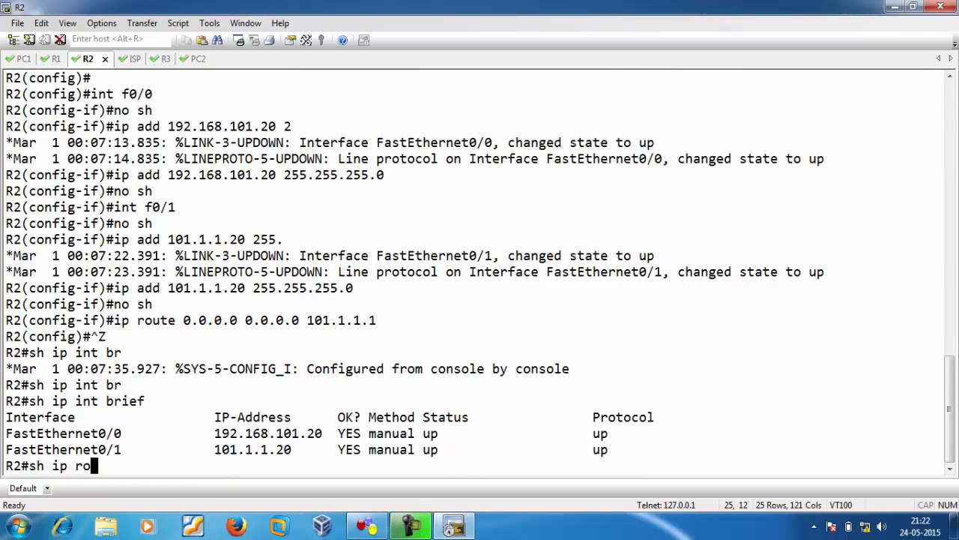
{"action": "key", "text": "Tab"}
{"action": "type", "text": "st"}
{"action": "key", "text": "Tab"}
{"action": "key", "text": "Return"}
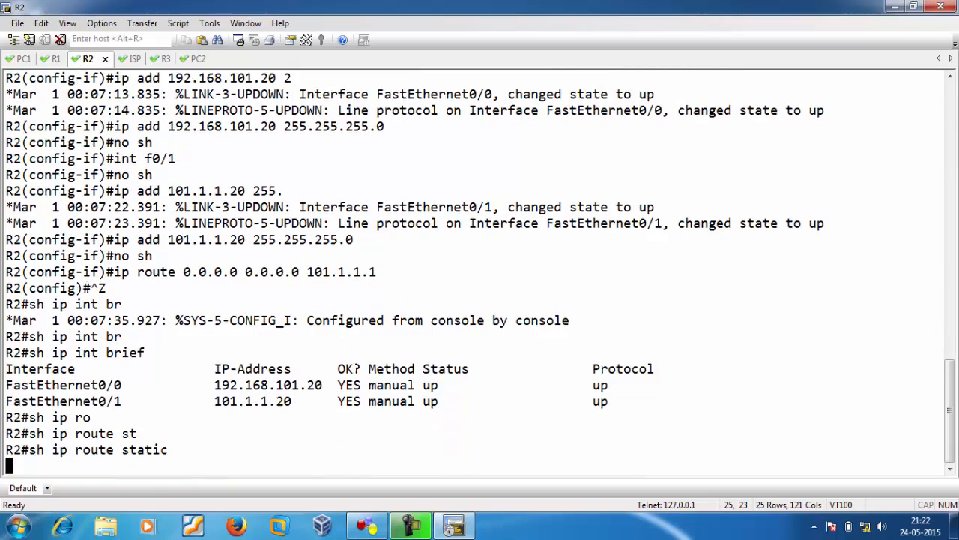
Switch to the ISP session, check its addresses in the GNS3 topology, and enter global configuration mode.
{"action": "key", "text": "ctrl+Tab"}
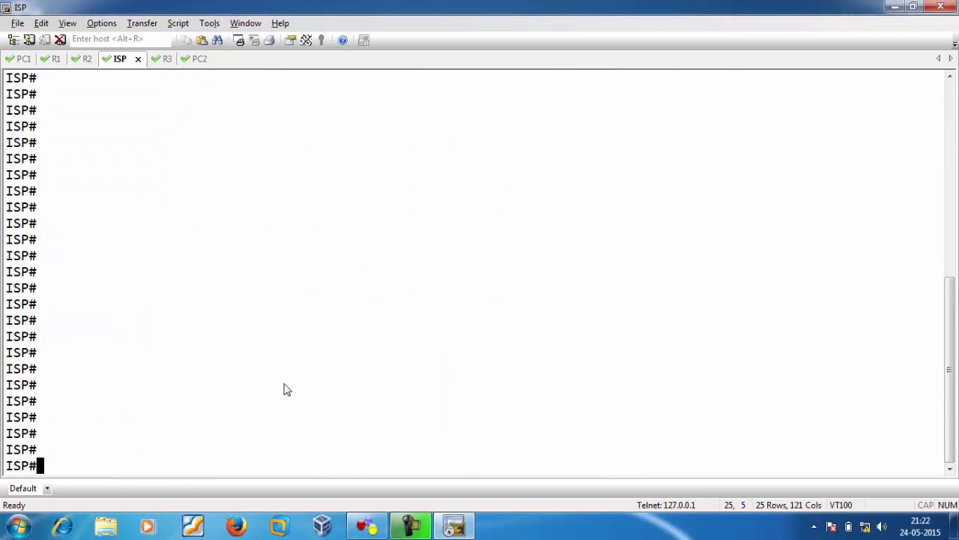
{"action": "key", "text": "alt+Tab"}
{"action": "key", "text": "alt+Tab"}
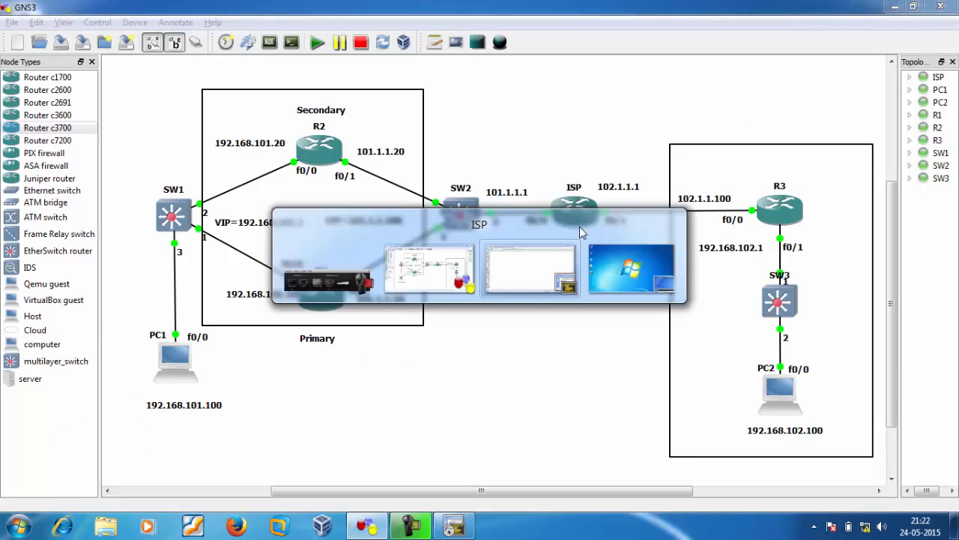
{"action": "type", "text": "int"}
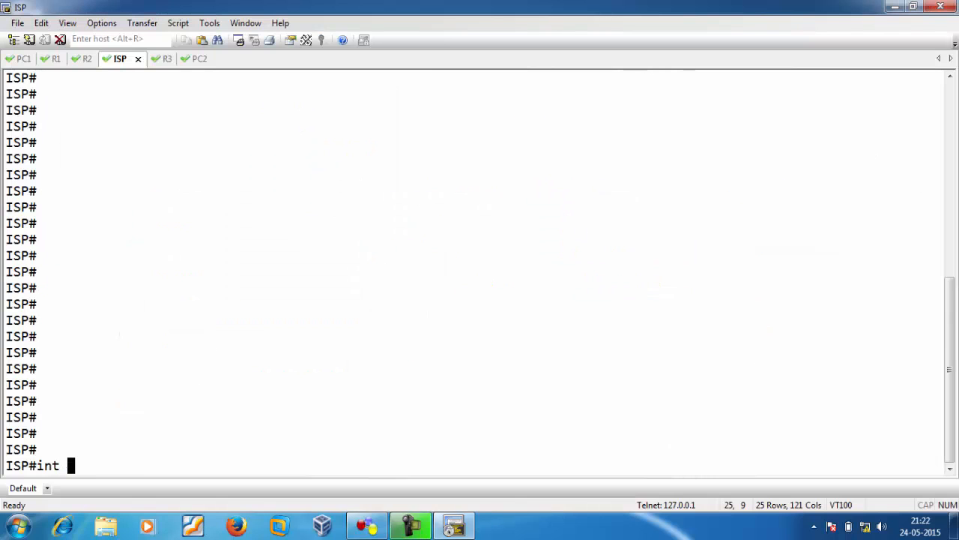
{"action": "key", "text": "BackSpace"}
{"action": "key", "text": "BackSpace"}
{"action": "key", "text": "BackSpace"}
{"action": "type", "text": "conf t"}
{"action": "key", "text": "Return"}
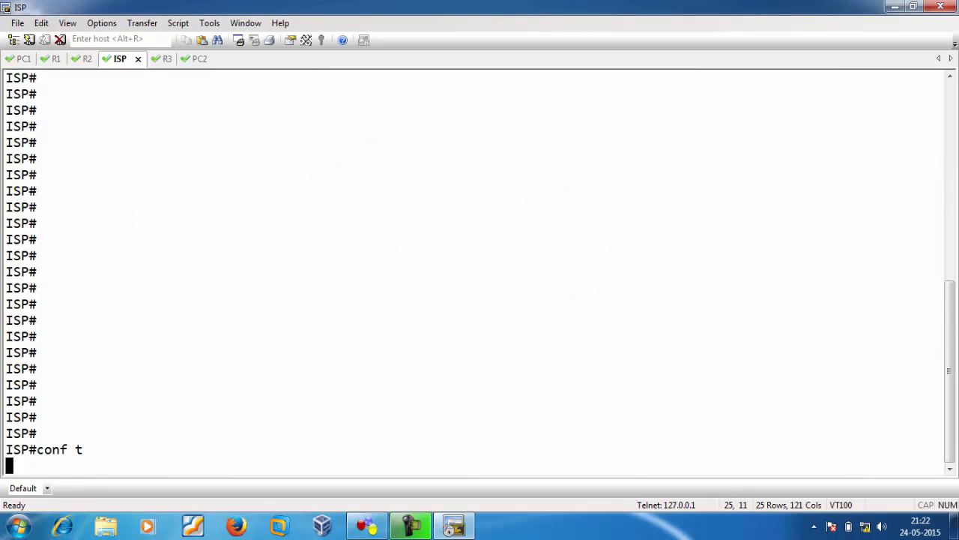
{"action": "key", "text": "Return"}
{"action": "key", "text": "Return"}
Enable the ISP router's f0/0 interface and assign it 101.1.1.1 with mask 255.255.255.0.
{"action": "type", "text": "int f0/0"}
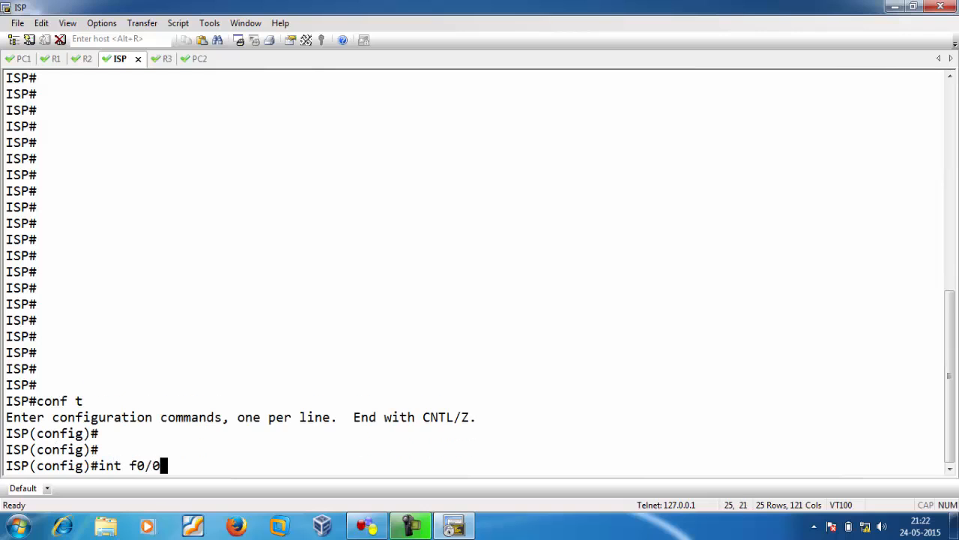
{"action": "key", "text": "Return"}
{"action": "type", "text": "no sh"}
{"action": "key", "text": "Return"}
{"action": "type", "text": "ip ad"}
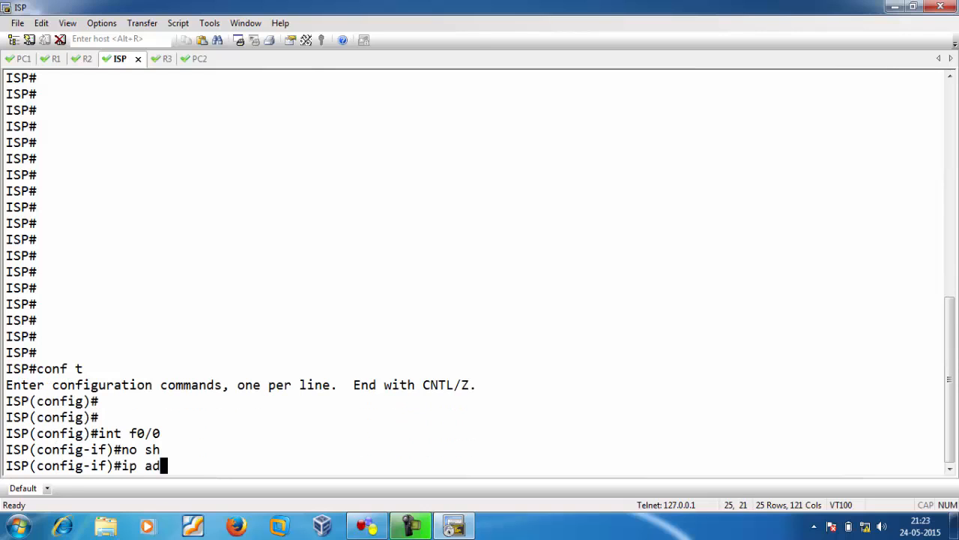
{"action": "type", "text": "d 101.1.1.1 "}
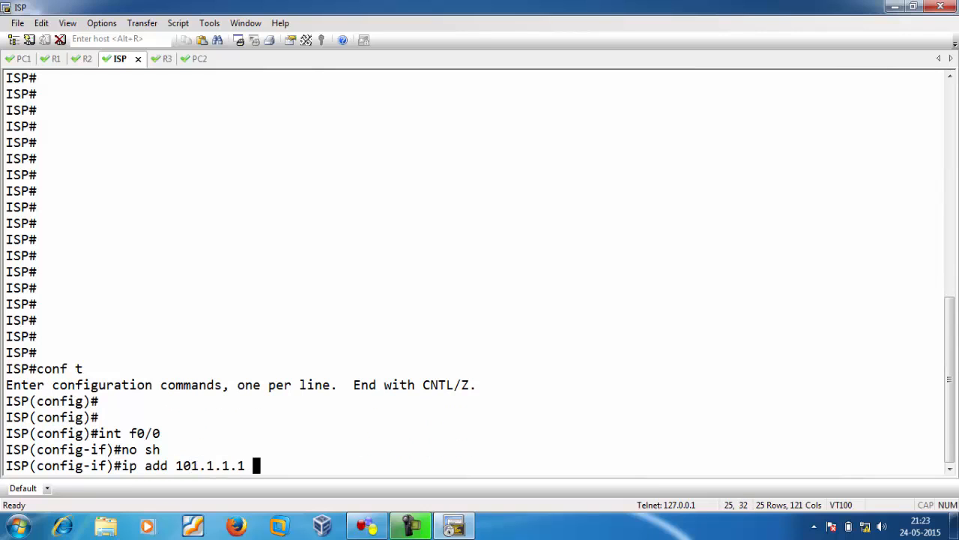
{"action": "type", "text": "255.255.255.0"}
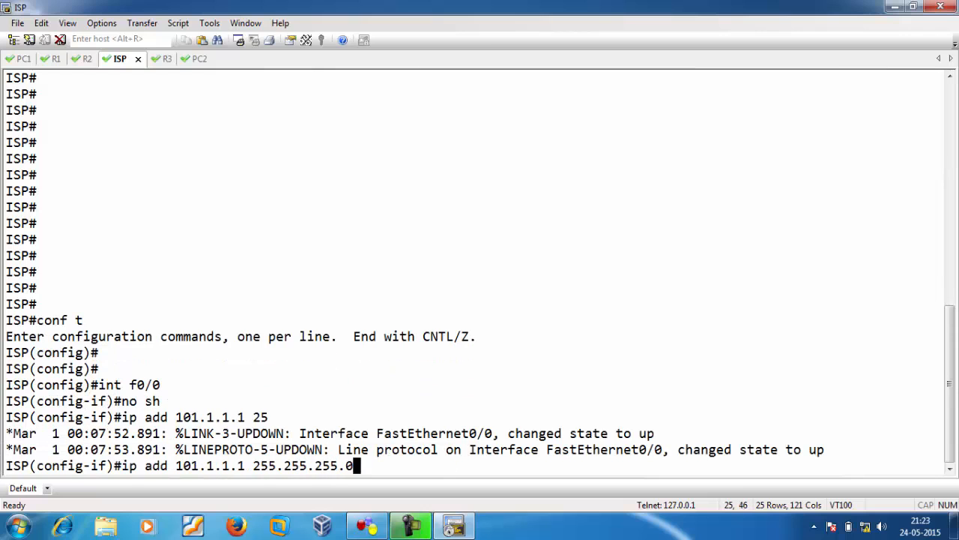
{"action": "key", "text": "Return"}
{"action": "type", "text": "no sh"}
{"action": "key", "text": "Return"}
Enable the ISP router's f0/1 interface and assign it 102.1.1.1 with mask 255.255.255.0.
{"action": "type", "text": "int f0/1"}
{"action": "key", "text": "Return"}
{"action": "type", "text": "no sh"}
{"action": "key", "text": "Return"}
{"action": "type", "text": "ip add 102.1.1.1 2"}
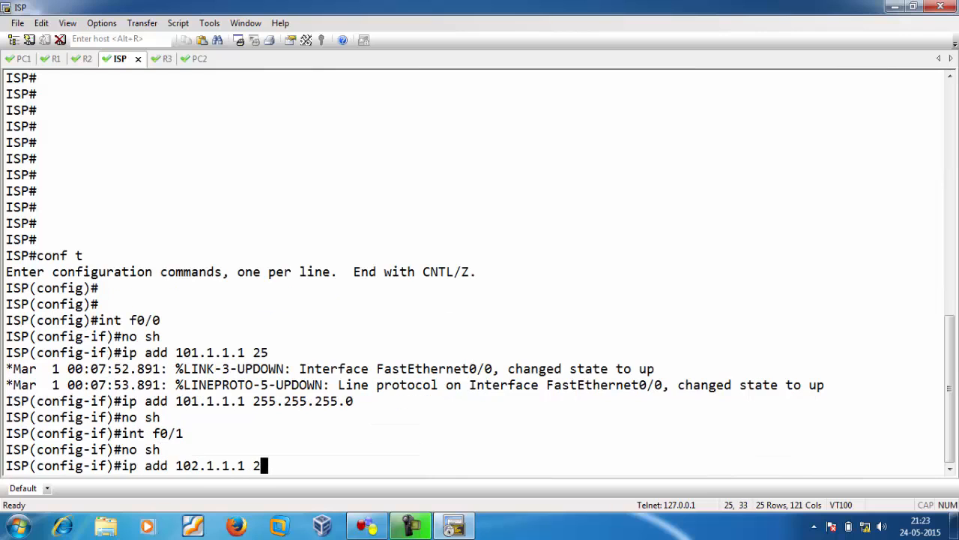
{"action": "type", "text": "55.255.255."}
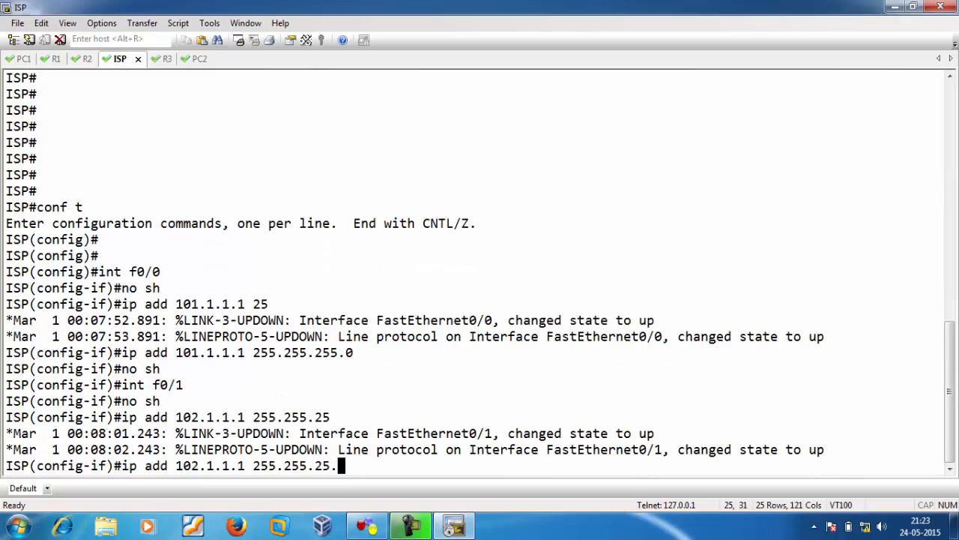
{"action": "type", "text": "0"}
{"action": "key", "text": "Return"}
{"action": "type", "text": "no sh"}
{"action": "key", "text": "Return"}
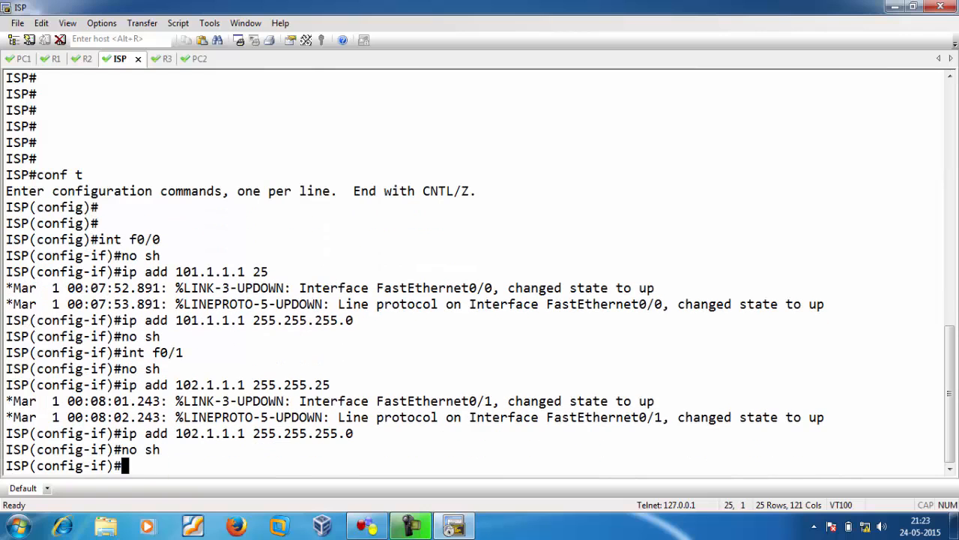
Return the ISP router to privileged mode and display its brief IP interface summary.
{"action": "key", "text": "ctrl+z"}
{"action": "type", "text": "sh ip"}
{"action": "type", "text": "nt br"}
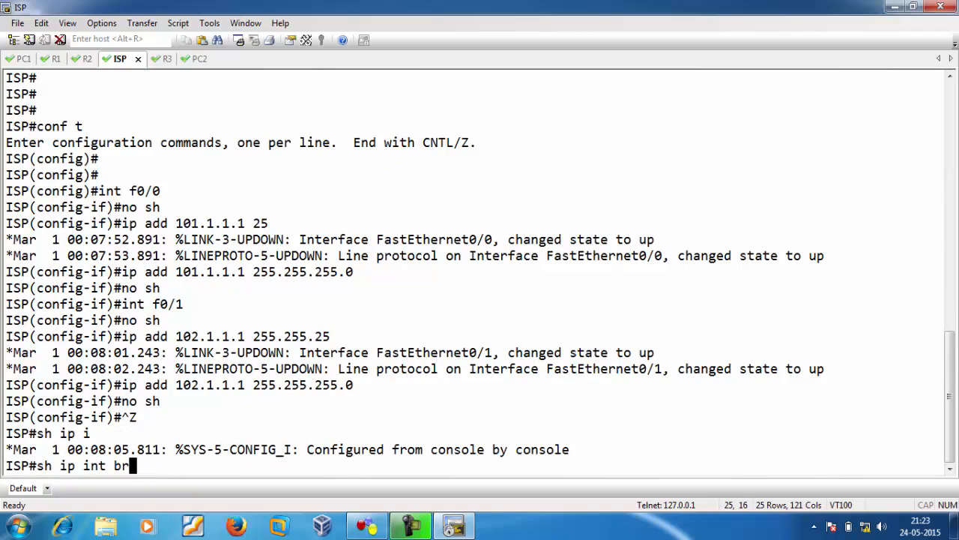
{"action": "key", "text": "Tab"}
{"action": "key", "text": "Return"}
Open the R3 session after checking the GNS3 topology and enter global configuration mode.
{"action": "key", "text": "ctrl+Tab"}
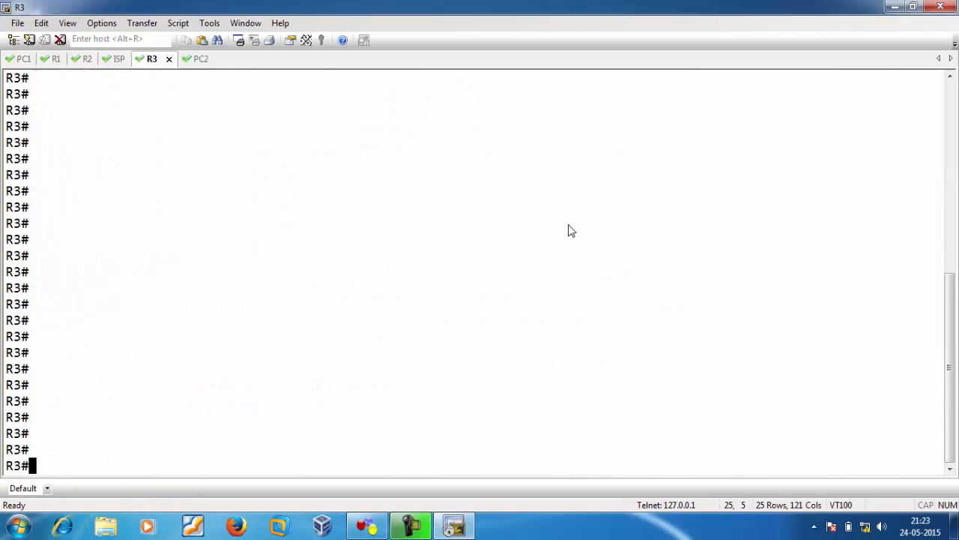
{"action": "key", "text": "alt+Tab"}
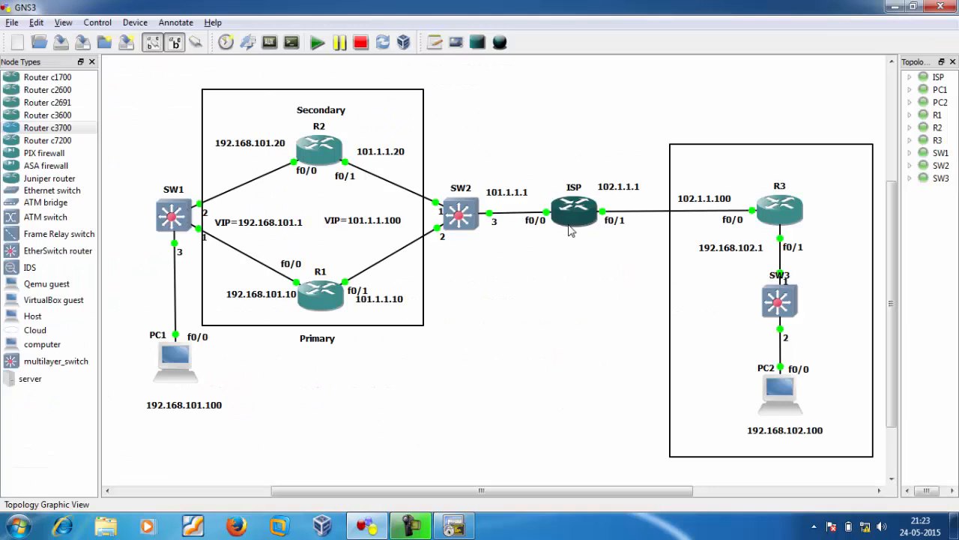
{"action": "double_click", "coordinate": [784, 202]}
{"action": "type", "text": "conf t"}
{"action": "key", "text": "Return"}
Enable R3's f0/0 interface and assign it 102.1.1.100 with mask 255.255.255.0.
{"action": "type", "text": "int f0/0"}
{"action": "key", "text": "Return"}
{"action": "type", "text": "no sh"}
{"action": "key", "text": "Return"}
{"action": "type", "text": "ip add "}
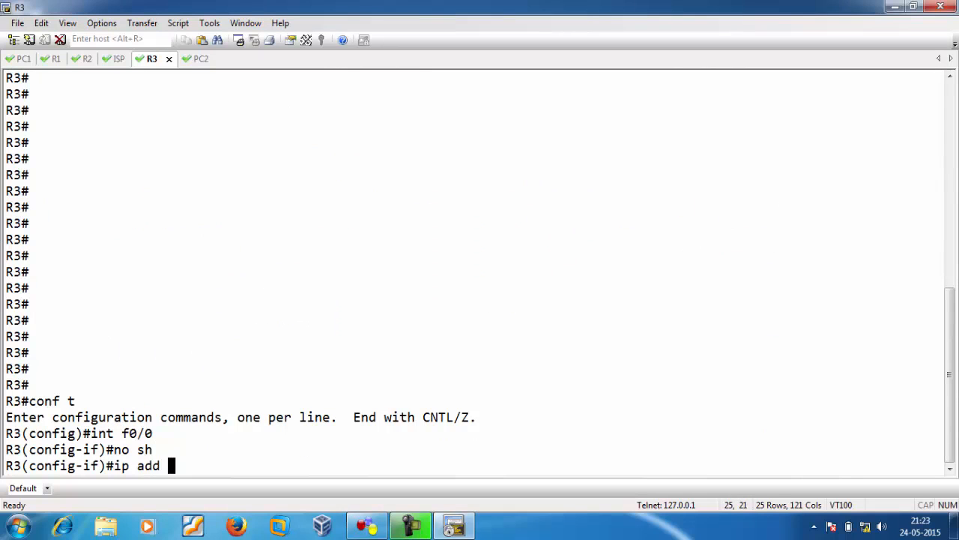
{"action": "type", "text": "102.1.1.10"}
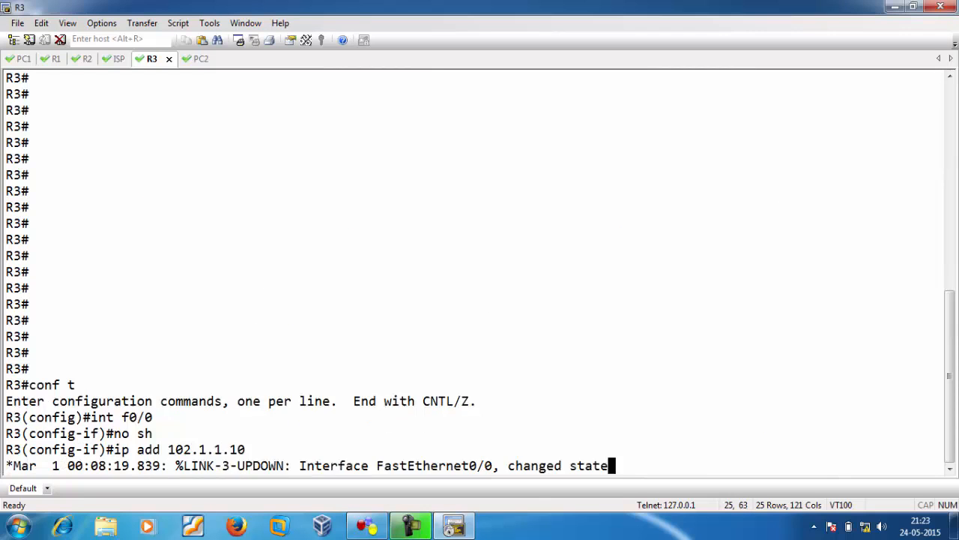
{"action": "type", "text": "0 255.255.255.0"}
{"action": "key", "text": "Return"}
{"action": "type", "text": "no sh"}
{"action": "key", "text": "Return"}
Enable R3's f0/1 interface and assign it 192.168.102.1 with mask 255.255.255.0.
{"action": "type", "text": "int f0/1"}
{"action": "key", "text": "Return"}
{"action": "type", "text": "no sh"}
{"action": "key", "text": "Return"}
{"action": "type", "text": "ip add 192.168.102.1 255.255.255.0"}
{"action": "key", "text": "Return"}
{"action": "type", "text": "no sh"}
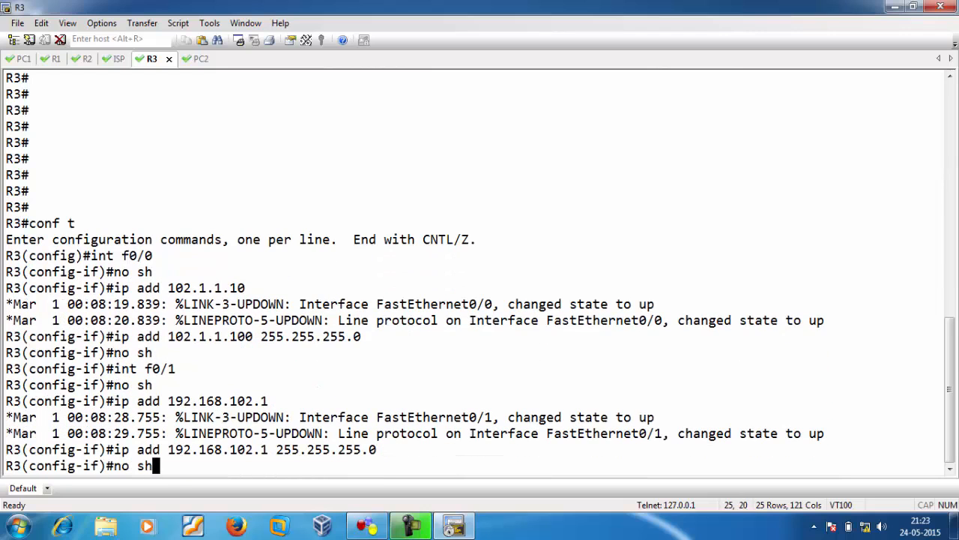
{"action": "key", "text": "Tab"}
{"action": "key", "text": "Return"}
Add a default route on R3 via 102.1.1.1 and return to privileged mode.
{"action": "type", "text": "ip route 0.0.0"}
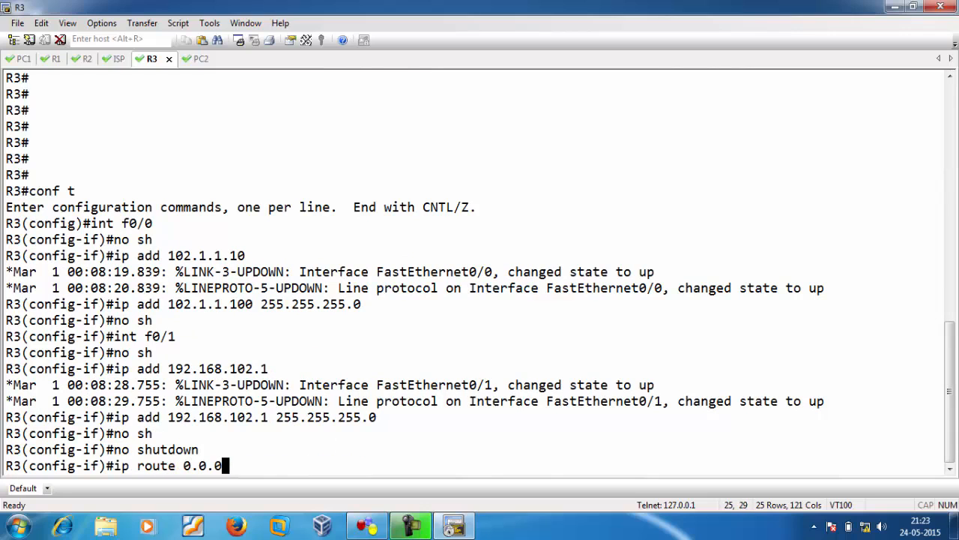
{"action": "type", "text": ".0 0.0.0.0 19"}
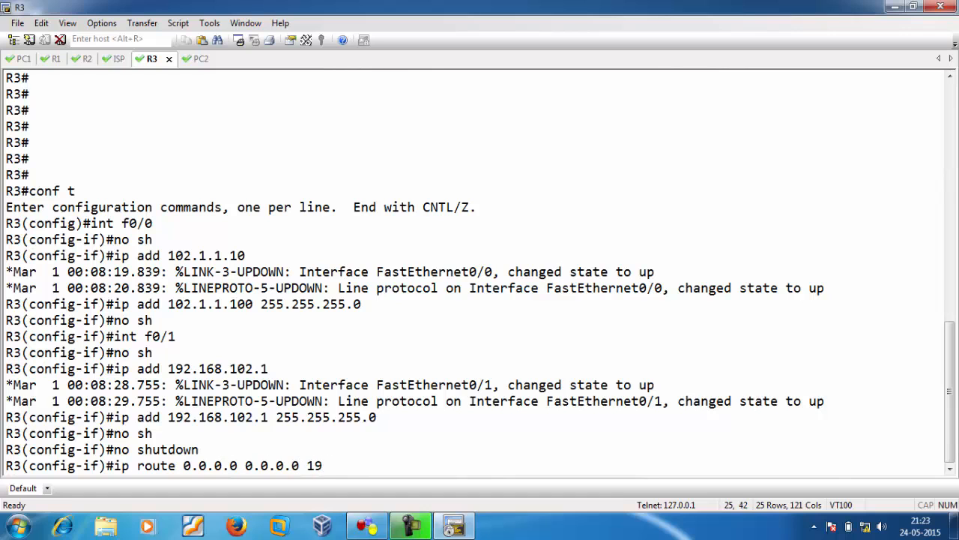
{"action": "key", "text": "BackSpace"}
{"action": "type", "text": "02.1.1.1"}
{"action": "key", "text": "Return"}
{"action": "key", "text": "ctrl+z"}
Display the brief IP interface summary on R3.
{"action": "type", "text": "sh ip int br"}
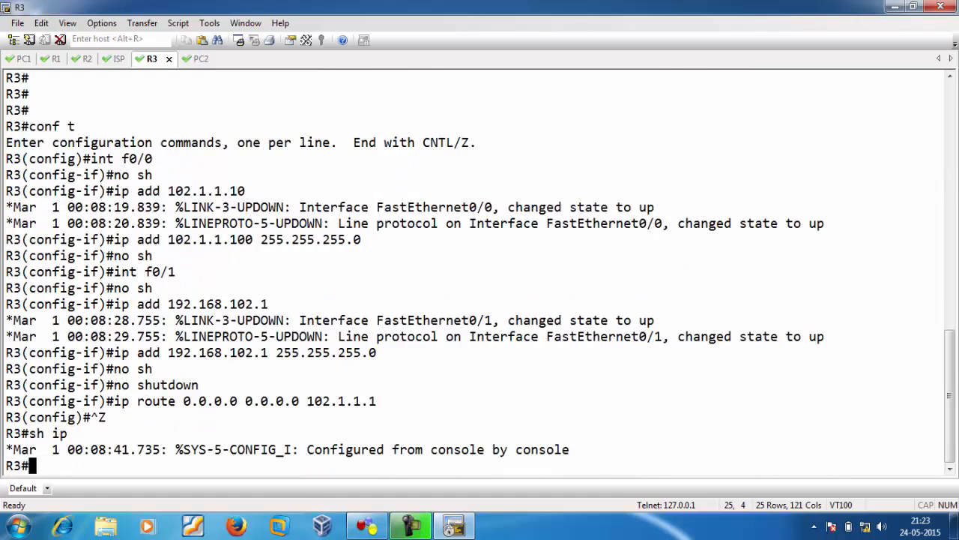
{"action": "key", "text": "Tab"}
{"action": "key", "text": "Return"}
Display R3's static routes with "sh ip route static".
{"action": "type", "text": "sh ip ro"}
{"action": "key", "text": "Tab"}
{"action": "type", "text": "st"}
{"action": "key", "text": "Tab"}
{"action": "key", "text": "Return"}
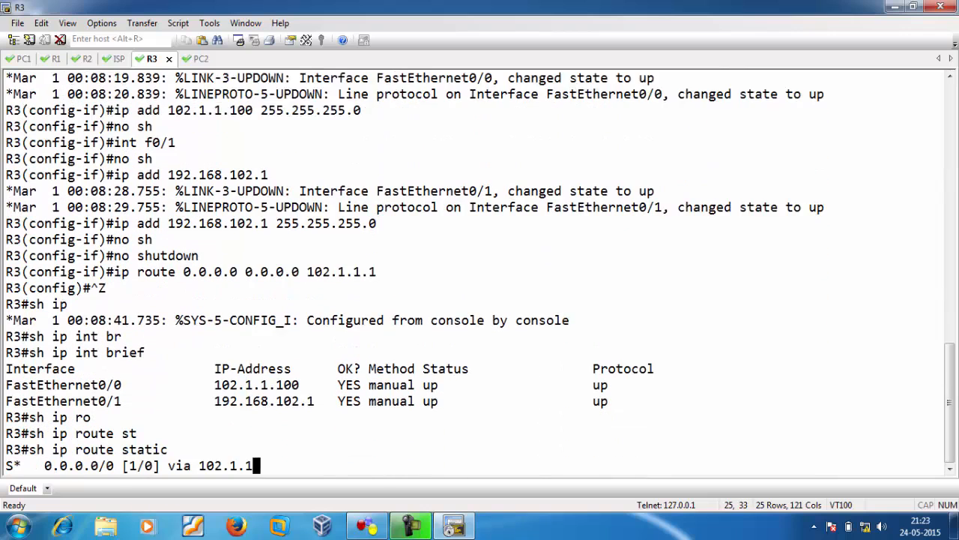
Switch to the PC2 session and enter global configuration mode.
{"action": "key", "text": "ctrl+Tab"}
{"action": "type", "text": "conf t"}
{"action": "key", "text": "Return"}
{"action": "key", "text": "Return"}
{"action": "key", "text": "Return"}
Assign 192.168.102.100 255.255.255.0 to PC2's interface f0/0 and enable the interface.
{"action": "type", "text": "int f0/0"}
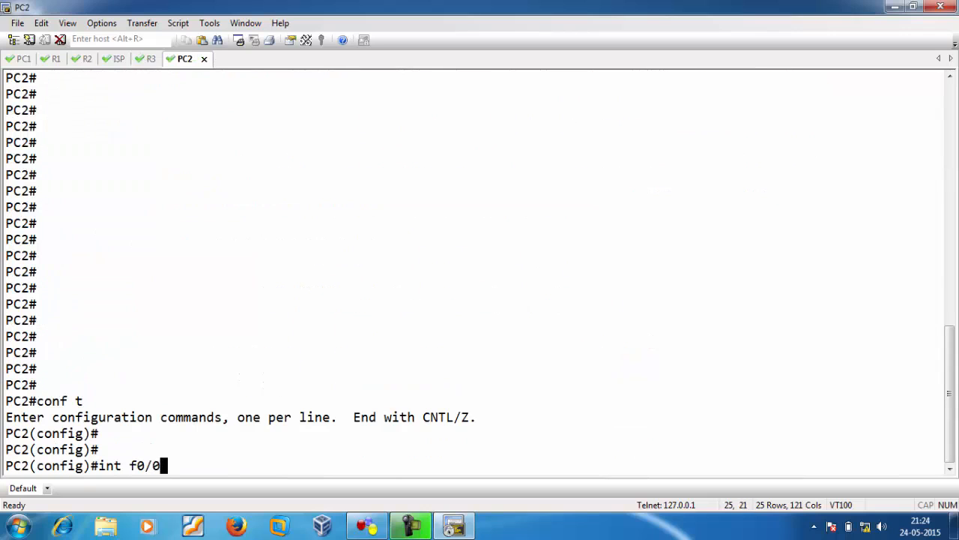
{"action": "key", "text": "Return"}
{"action": "type", "text": "no sh"}
{"action": "key", "text": "Return"}
{"action": "type", "text": "ip add 192.168.1"}
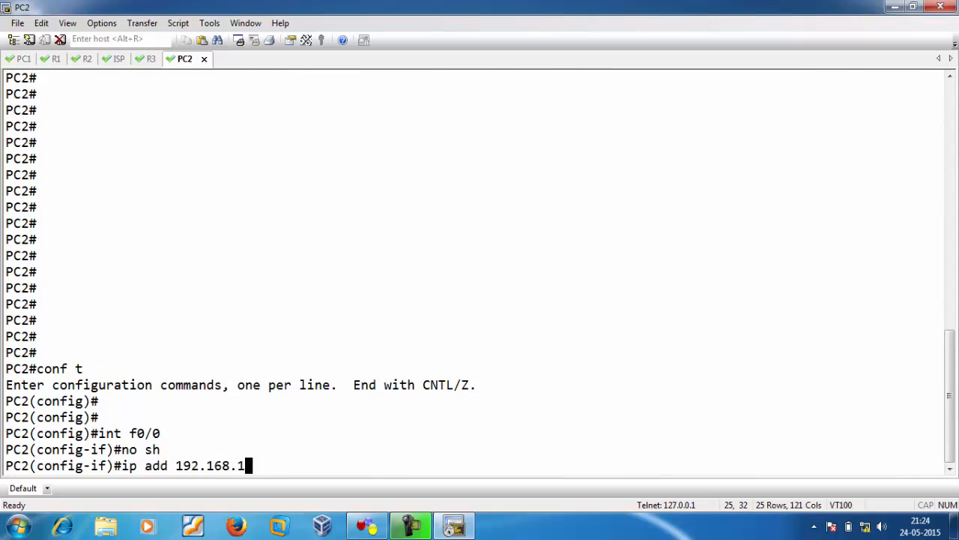
{"action": "type", "text": "02.100 255.25"}
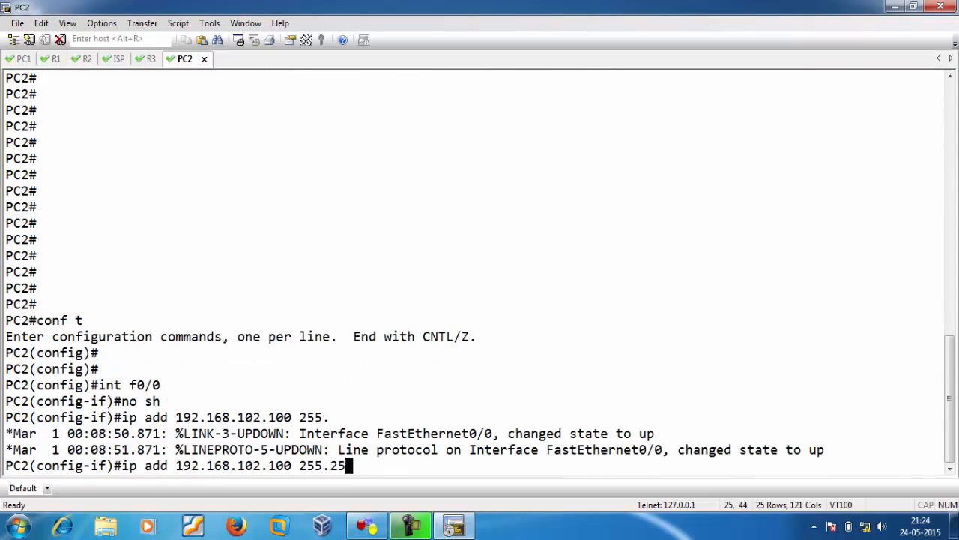
{"action": "type", "text": "5.255.0"}
{"action": "key", "text": "Return"}
{"action": "type", "text": "no sh"}
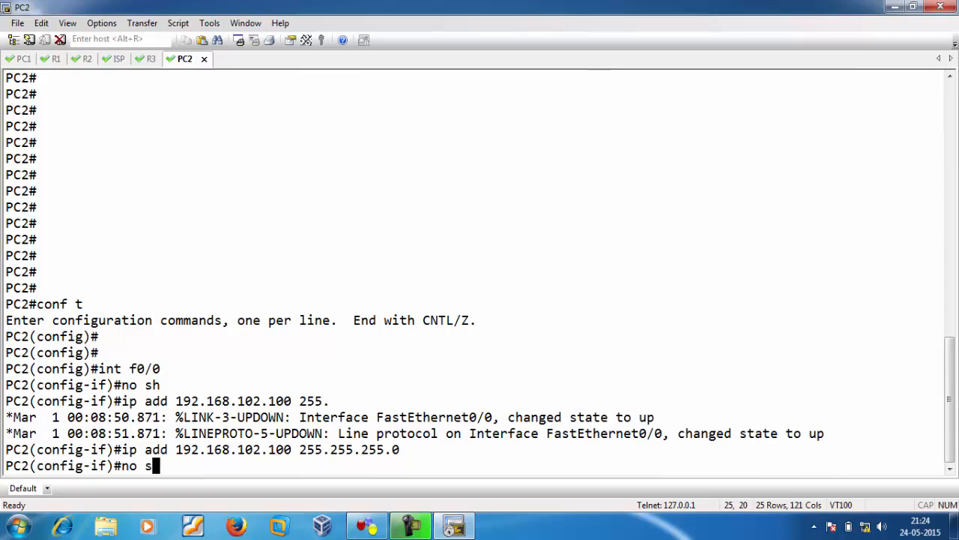
{"action": "key", "text": "Return"}
Add a default route on PC2 via 192.168.102.1 and return to privileged mode.
{"action": "type", "text": "ip ro"}
{"action": "key", "text": "Tab"}
{"action": "type", "text": "0.0.0.0 0.0."}
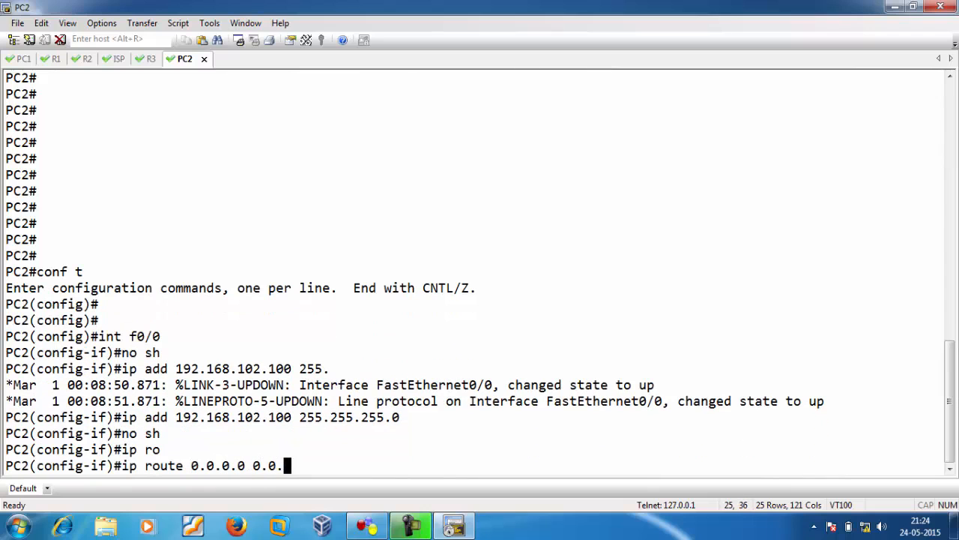
{"action": "type", "text": "0.0 192.168.102.1"}
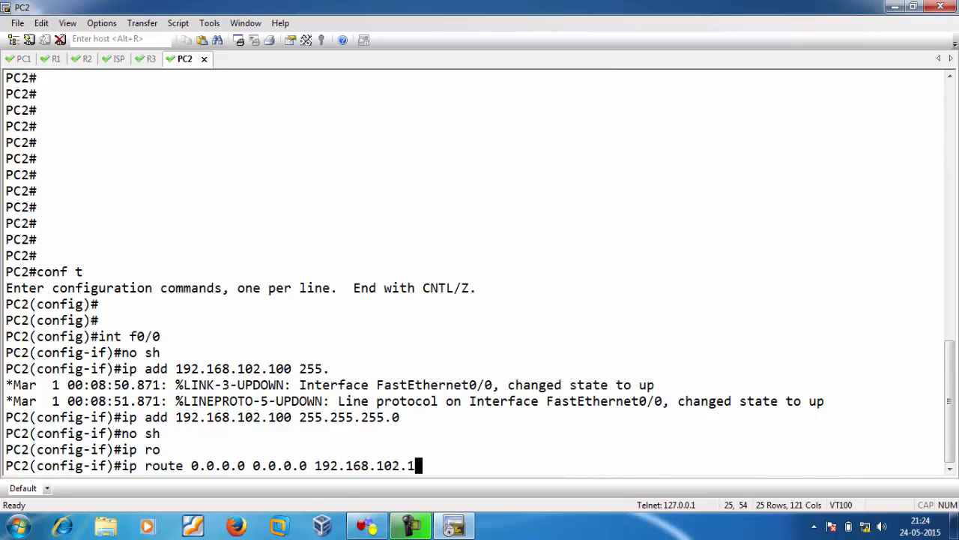
{"action": "key", "text": "Return"}
{"action": "key", "text": "ctrl+z"}
Display the brief IP interface summary on PC2.
{"action": "type", "text": "sh ip in"}
{"action": "type", "text": "tt"}
{"action": "type", "text": " brief"}
{"action": "key", "text": "Tab"}
{"action": "key", "text": "Return"}
Display PC2's static routes with "sh ip route static".
{"action": "type", "text": "sh ip route"}
{"action": "key", "text": "Tab"}
{"action": "type", "text": "st"}
{"action": "key", "text": "Tab"}
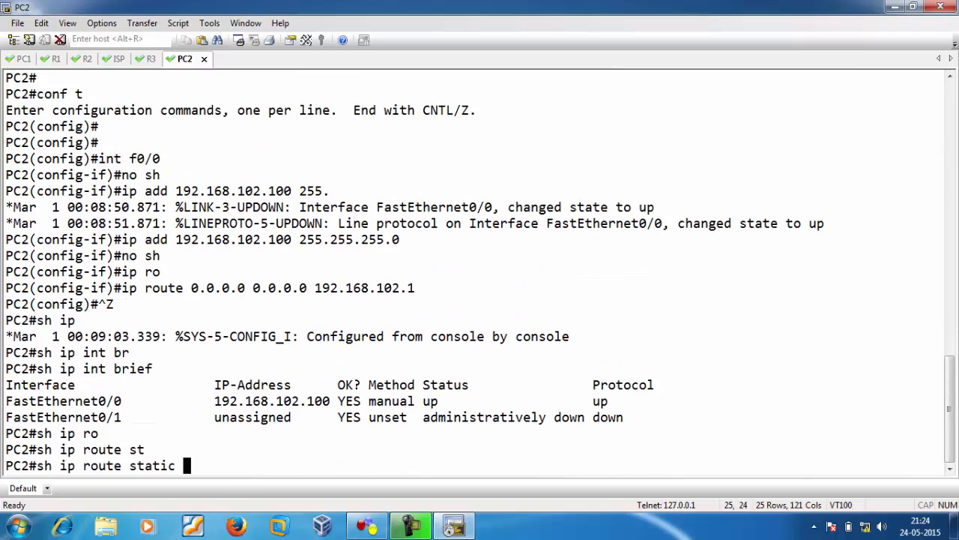
{"action": "key", "text": "Return"}
Glance at the GNS3 topology, switch to the R1 session and enter global configuration mode on a cleared stretch of prompt lines.
{"action": "key", "text": "alt+Tab"}
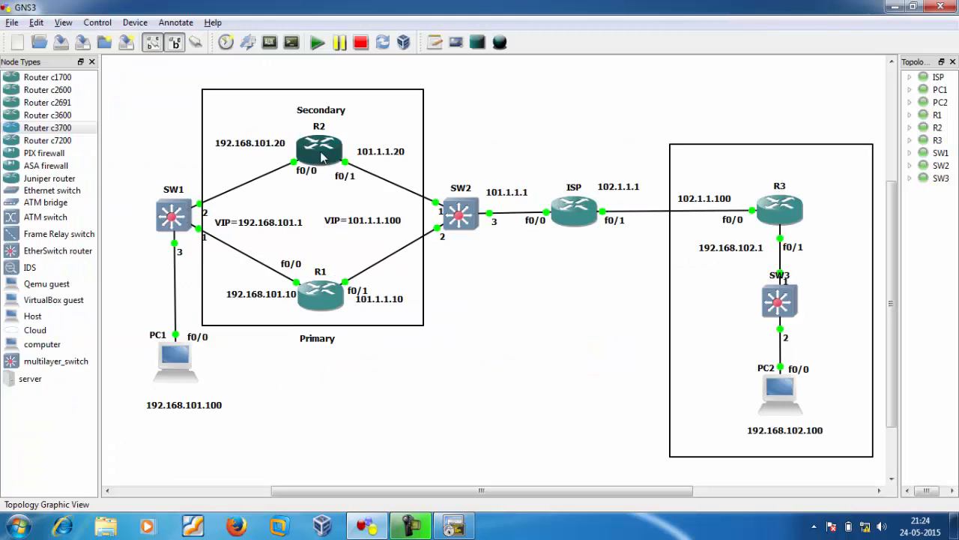
{"action": "key", "text": "alt+Tab"}
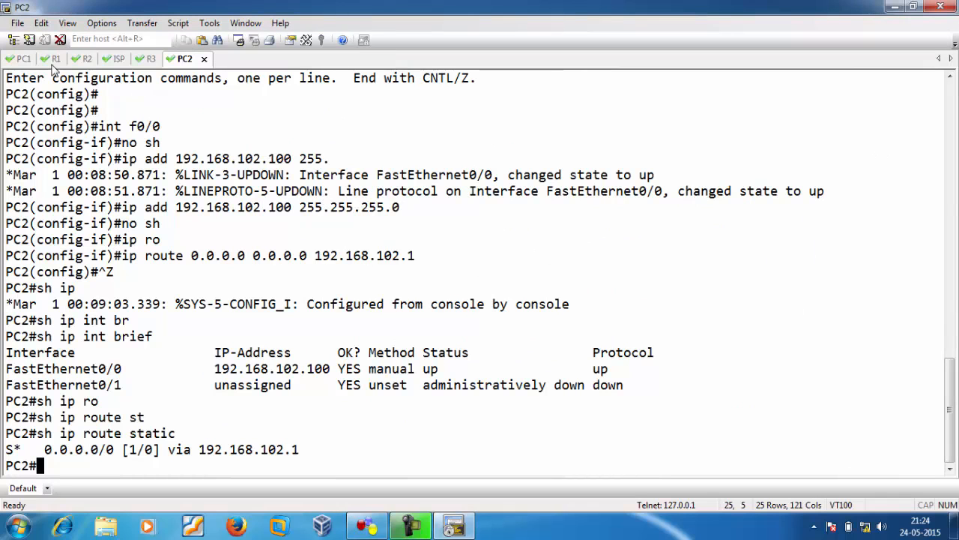
{"action": "left_click", "coordinate": [52, 60]}
{"action": "type", "text": "conf t"}
{"action": "key", "text": "Return"}
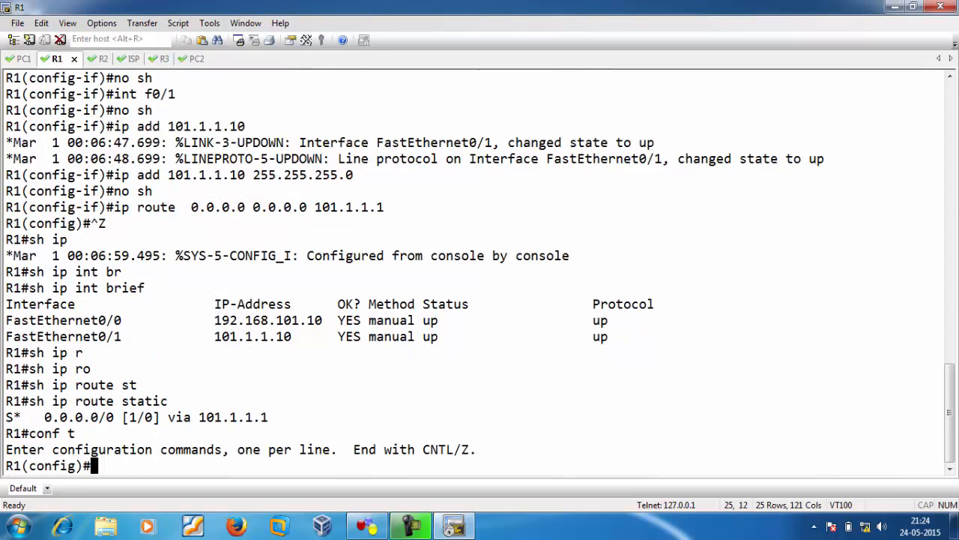
{"action": "key", "text": "Return"}
{"action": "key", "text": "Return"}
{"action": "key", "text": "Return"}
{"action": "key", "text": "Return"}
{"action": "key", "text": "Return"}
{"action": "key", "text": "Return"}
{"action": "key", "text": "Return"}
{"action": "key", "text": "Return"}
{"action": "key", "text": "Return"}
{"action": "key", "text": "Return"}
{"action": "key", "text": "Return"}
{"action": "key", "text": "Return"}
{"action": "key", "text": "Return"}
{"action": "key", "text": "Return"}
{"action": "key", "text": "Return"}
{"action": "key", "text": "Return"}
{"action": "key", "text": "Return"}
{"action": "key", "text": "Return"}
{"action": "key", "text": "Return"}
{"action": "key", "text": "Return"}
Configure standby group 1 on R1's interface f0/0 with virtual IP 192.168.101.1.
{"action": "type", "text": "int f0"}
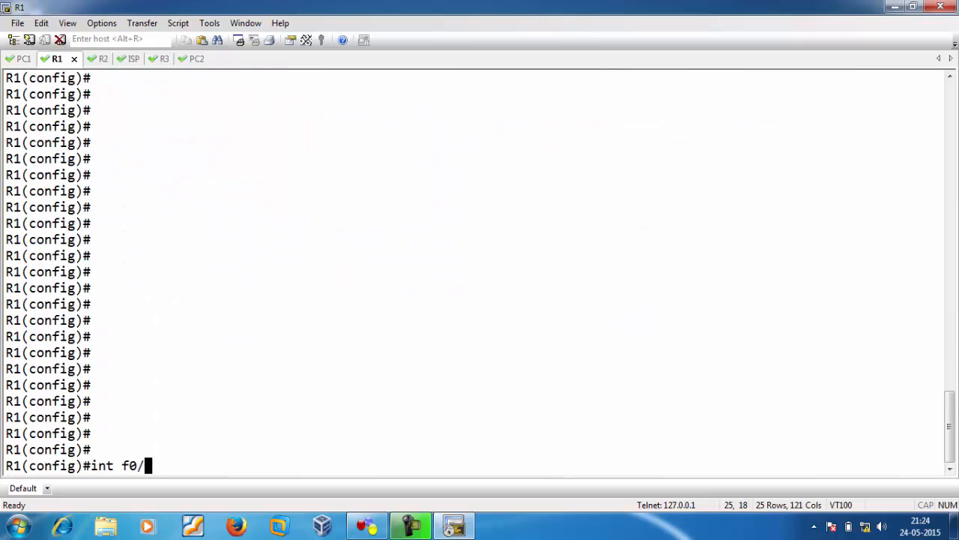
{"action": "type", "text": "/0"}
{"action": "key", "text": "Return"}
{"action": "type", "text": "st"}
{"action": "key", "text": "Return"}
{"action": "type", "text": "standby 1 ip 192.168.101"}
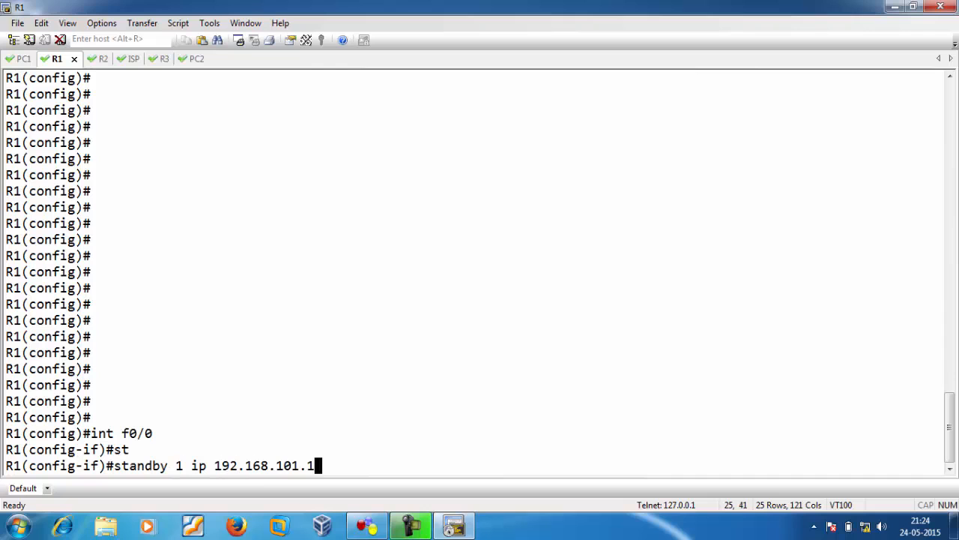
{"action": "type", "text": ".1"}
{"action": "key", "text": "Return"}
Set the standby group 1 priority to 101 on R1's f0/0.
{"action": "key", "text": "Up"}
{"action": "key", "text": "BackSpace"}
{"action": "key", "text": "BackSpace"}
{"action": "key", "text": "BackSpace"}
{"action": "key", "text": "BackSpace"}
{"action": "key", "text": "BackSpace"}
{"action": "key", "text": "BackSpace"}
{"action": "key", "text": "BackSpace"}
{"action": "key", "text": "BackSpace"}
{"action": "key", "text": "BackSpace"}
{"action": "key", "text": "BackSpace"}
{"action": "key", "text": "BackSpace"}
{"action": "key", "text": "BackSpace"}
{"action": "key", "text": "BackSpace"}
{"action": "key", "text": "BackSpace"}
{"action": "key", "text": "BackSpace"}
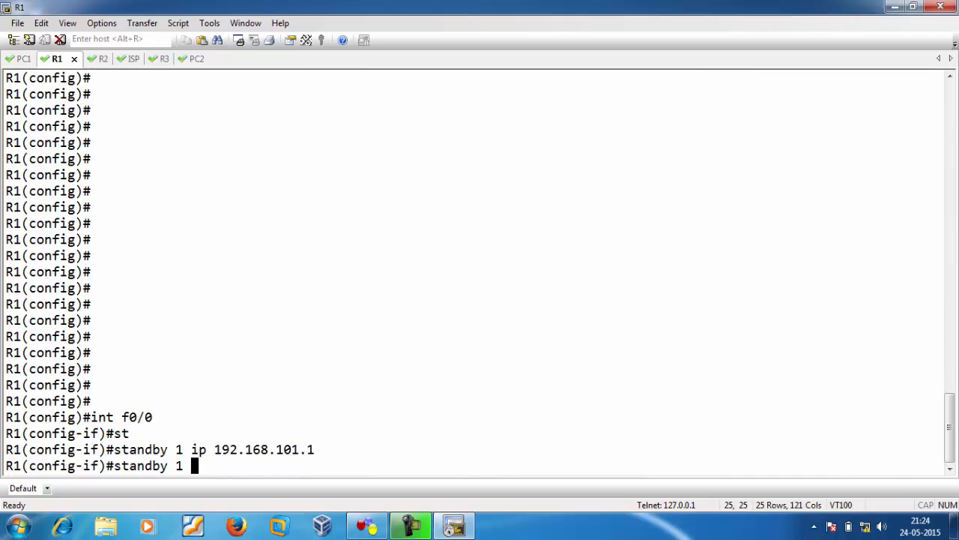
{"action": "type", "text": "pri"}
{"action": "key", "text": "Tab"}
{"action": "type", "text": "101"}
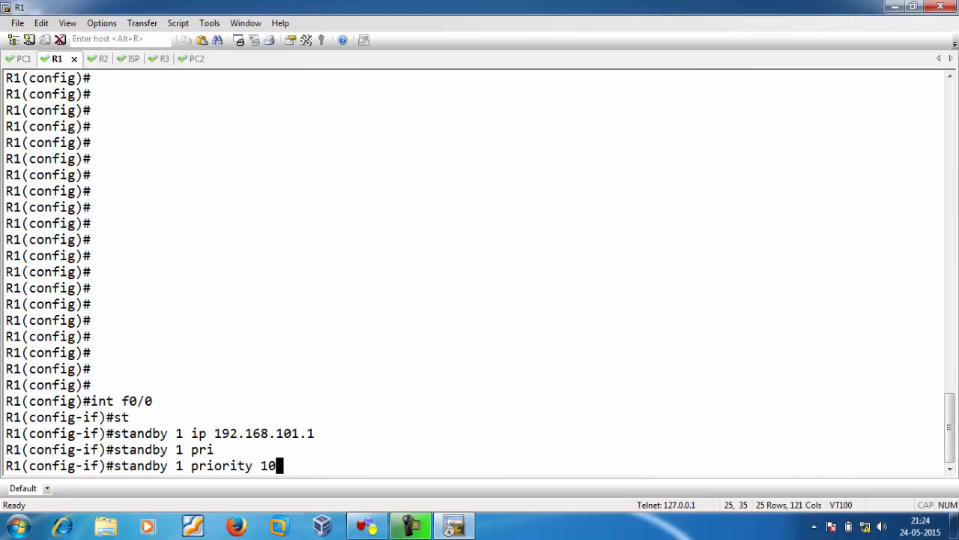
{"action": "key", "text": "Return"}
Enable preempt for standby group 1 on R1's f0/0.
{"action": "key", "text": "Up"}
{"action": "key", "text": "BackSpace"}
{"action": "key", "text": "BackSpace"}
{"action": "key", "text": "BackSpace"}
{"action": "key", "text": "BackSpace"}
{"action": "key", "text": "BackSpace"}
{"action": "key", "text": "BackSpace"}
{"action": "key", "text": "BackSpace"}
{"action": "key", "text": "BackSpace"}
{"action": "key", "text": "BackSpace"}
{"action": "key", "text": "BackSpace"}
{"action": "key", "text": "BackSpace"}
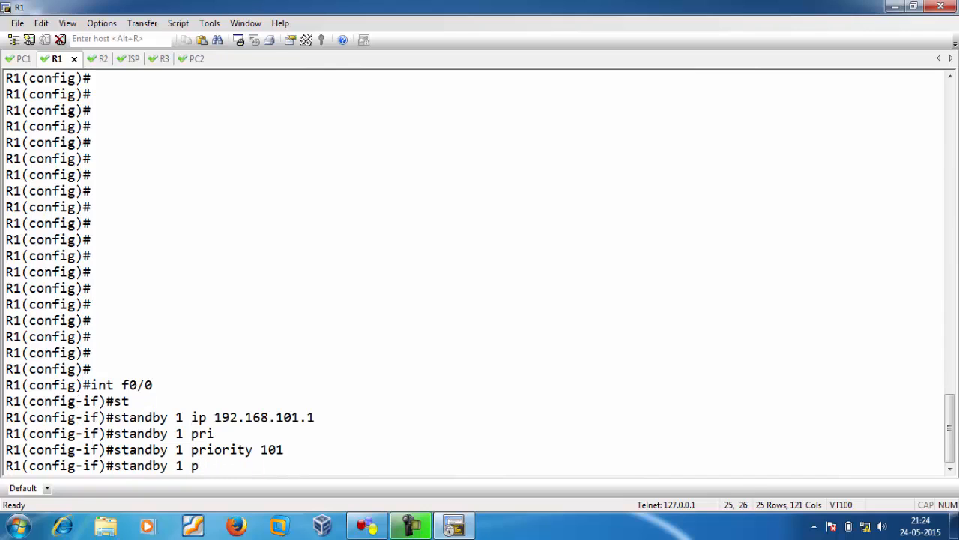
{"action": "type", "text": "ree"}
{"action": "key", "text": "Tab"}
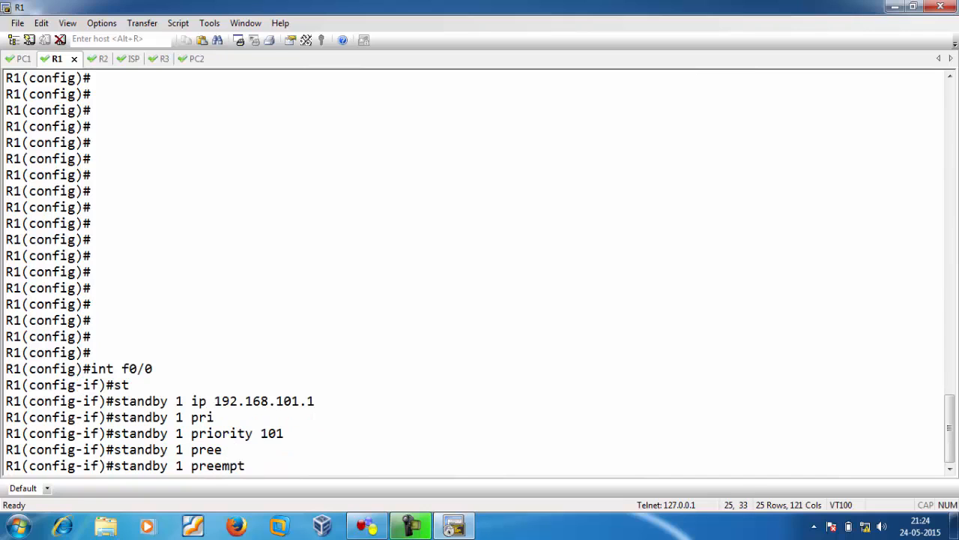
{"action": "key", "text": "Return"}
Make standby group 1 on R1's f0/0 track interface fastEthernet 0/1.
{"action": "key", "text": "Up"}
{"action": "key", "text": "BackSpace"}
{"action": "key", "text": "BackSpace"}
{"action": "key", "text": "BackSpace"}
{"action": "key", "text": "BackSpace"}
{"action": "key", "text": "BackSpace"}
{"action": "key", "text": "BackSpace"}
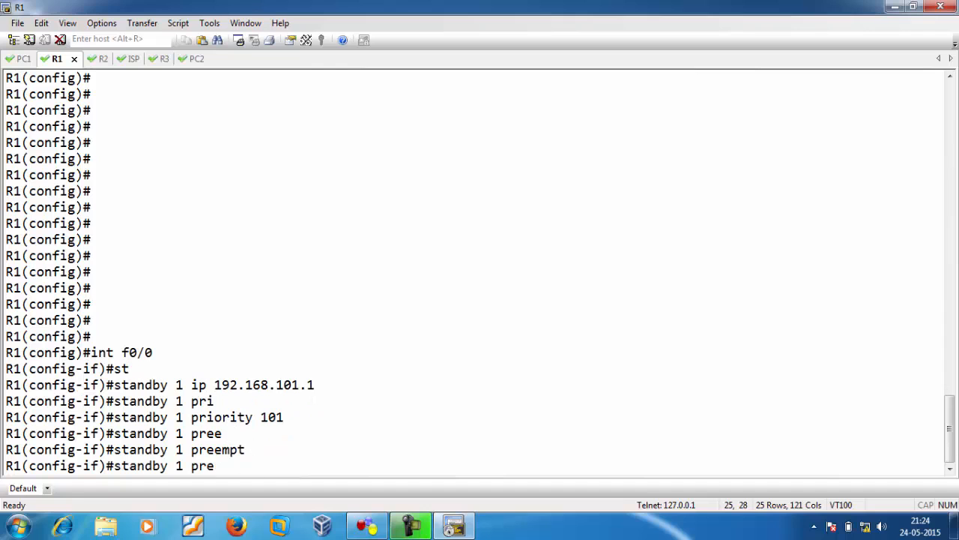
{"action": "type", "text": "trc"}
{"action": "key", "text": "Tab"}
{"action": "key", "text": "BackSpace"}
{"action": "type", "text": "a"}
{"action": "key", "text": "Tab"}
{"action": "type", "text": "f"}
{"action": "key", "text": "Tab"}
{"action": "type", "text": "0/1"}
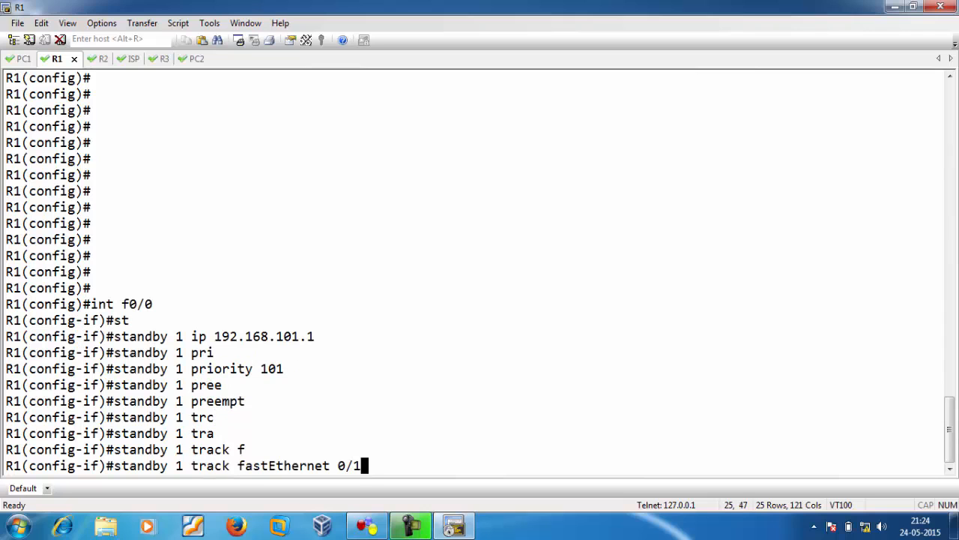
{"action": "key", "text": "Return"}
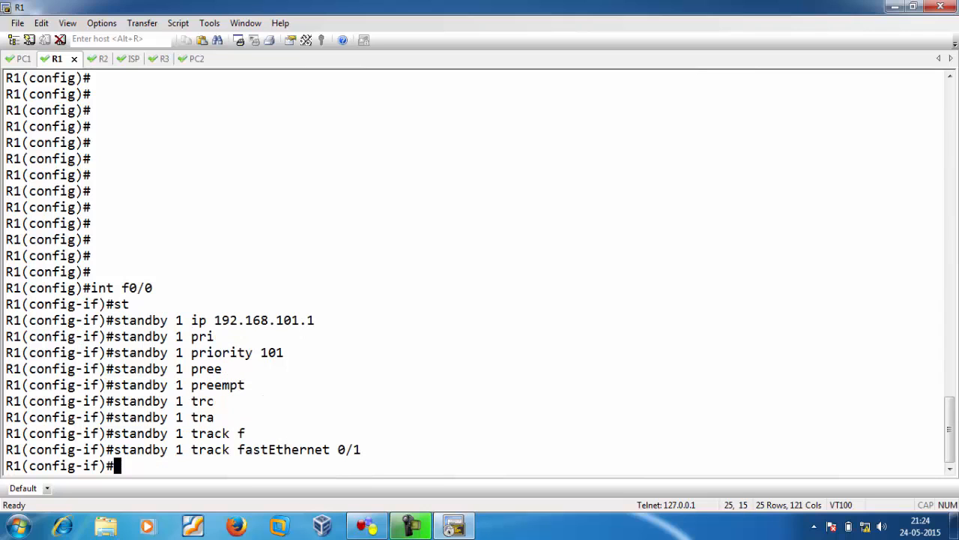
Review R1's entered priority and preempt settings against the virtual IPs and R1's links in the GNS3 topology.
{"action": "key", "text": "alt+Tab"}
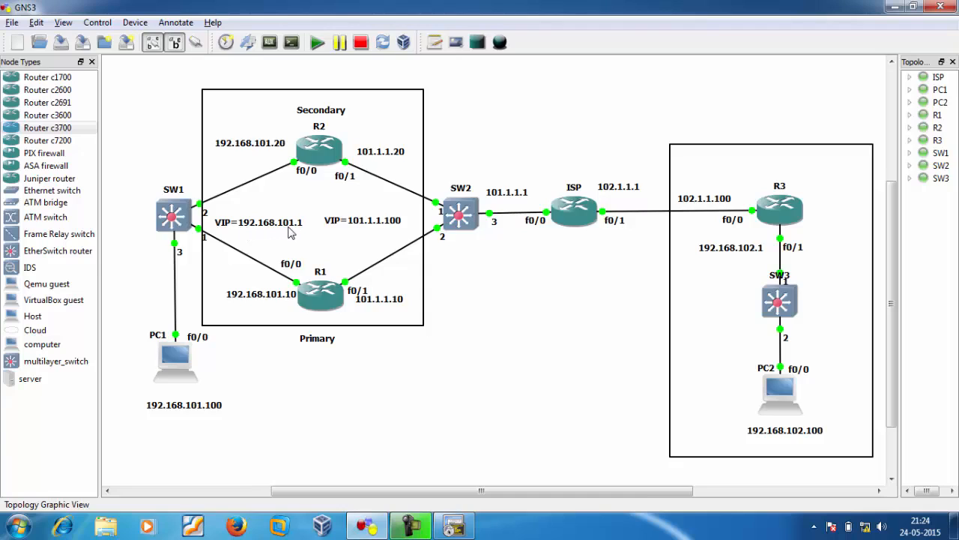
{"action": "key", "text": "alt+Tab"}
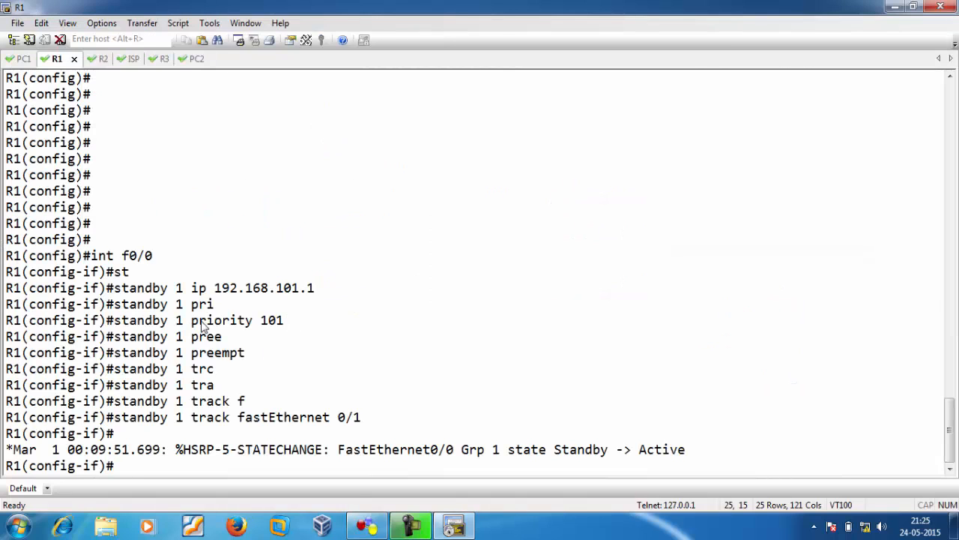
{"action": "left_click_drag", "start_coordinate": [192, 320], "coordinate": [290, 323]}
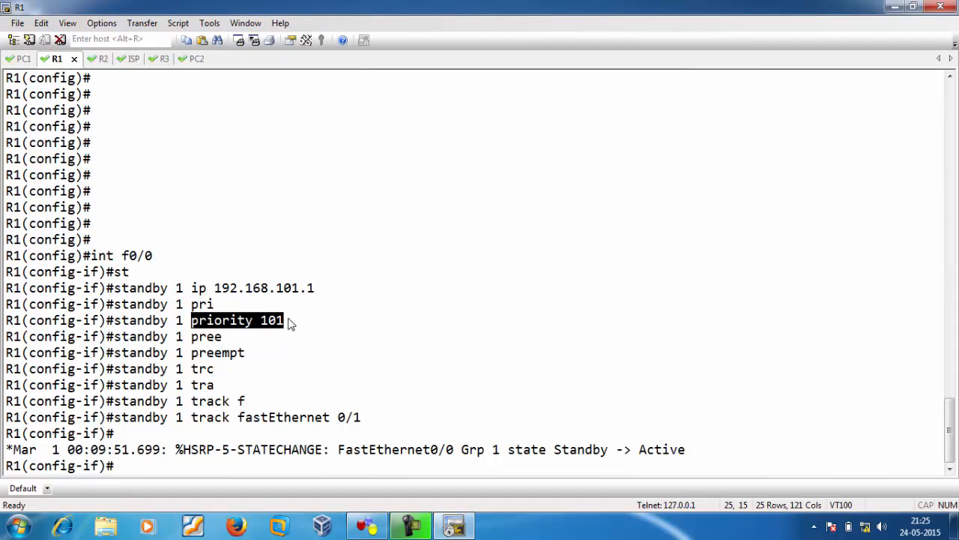
{"action": "left_click_drag", "start_coordinate": [254, 352], "coordinate": [192, 357]}
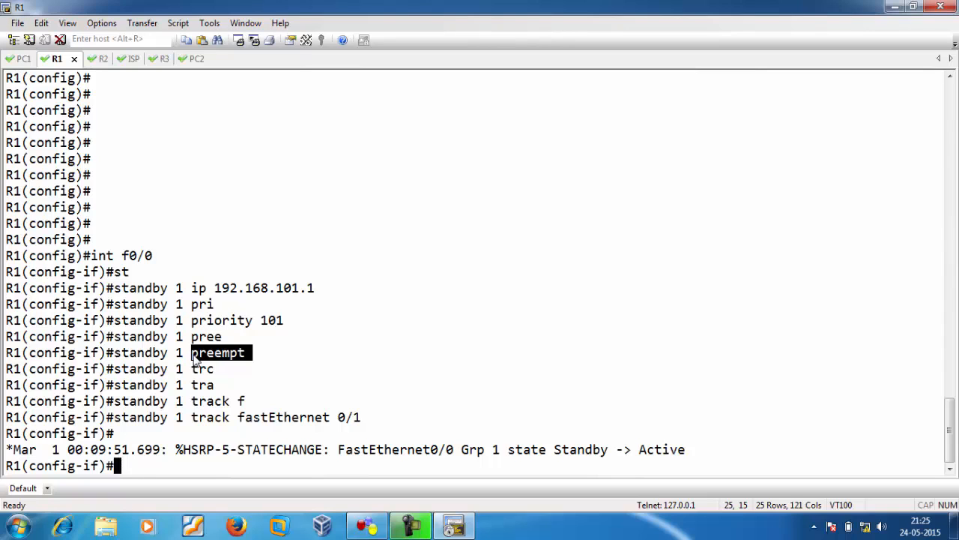
{"action": "key", "text": "alt+Tab"}
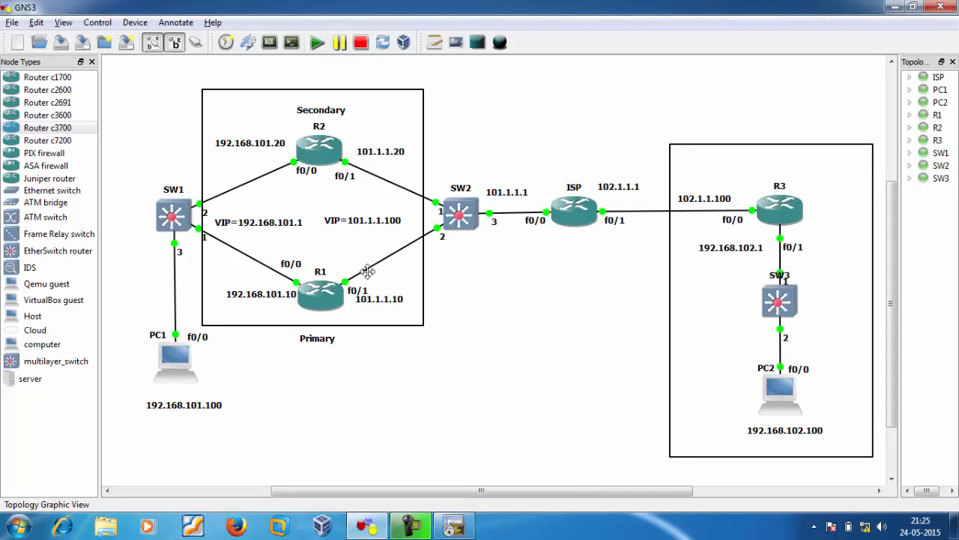
{"action": "key", "text": "alt+Tab"}
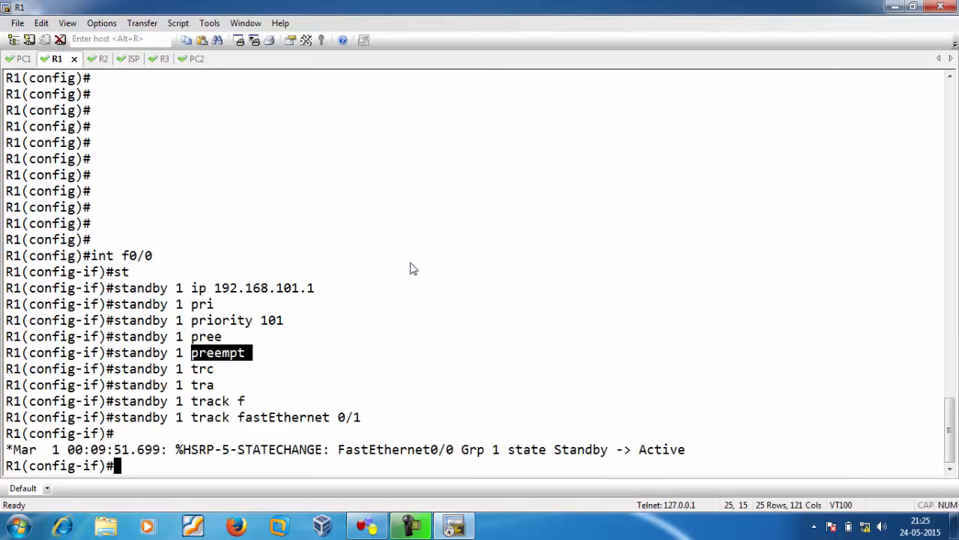
Configure standby group 1 on R1's interface f0/1 with virtual IP 101.1.1.100.
{"action": "key", "text": "Return"}
{"action": "key", "text": "Return"}
{"action": "type", "text": "int f0/1"}
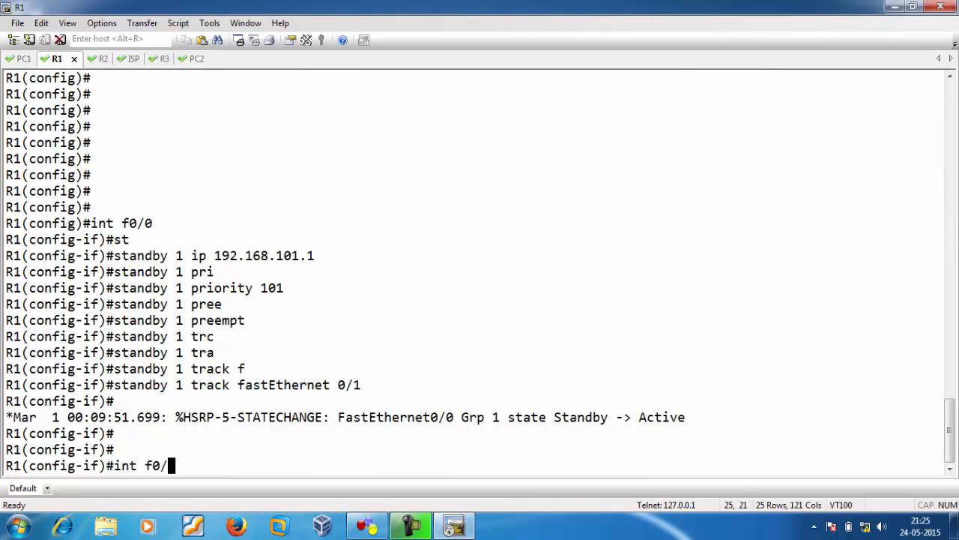
{"action": "key", "text": "Return"}
{"action": "type", "text": "st"}
{"action": "key", "text": "Tab"}
{"action": "type", "text": "1 ip 101.1.1.100"}
{"action": "key", "text": "Return"}
Set the standby group 1 priority to 101 on R1's f0/1.
{"action": "key", "text": "Up"}
{"action": "key", "text": "BackSpace"}
{"action": "key", "text": "BackSpace"}
{"action": "key", "text": "BackSpace"}
{"action": "key", "text": "BackSpace"}
{"action": "key", "text": "BackSpace"}
{"action": "key", "text": "BackSpace"}
{"action": "key", "text": "BackSpace"}
{"action": "key", "text": "BackSpace"}
{"action": "key", "text": "BackSpace"}
{"action": "key", "text": "BackSpace"}
{"action": "key", "text": "BackSpace"}
{"action": "key", "text": "BackSpace"}
{"action": "key", "text": "BackSpace"}
{"action": "type", "text": "pri"}
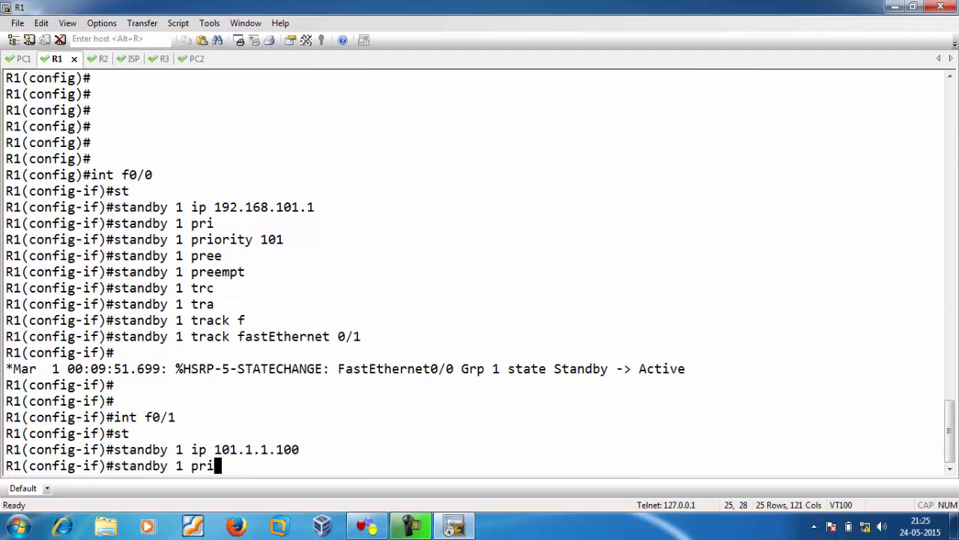
{"action": "key", "text": "Tab"}
{"action": "type", "text": "101"}
{"action": "key", "text": "Return"}
Enable preempt for standby group 1 on R1's interface f0/1.
{"action": "key", "text": "Up"}
{"action": "key", "text": "BackSpace"}
{"action": "key", "text": "BackSpace"}
{"action": "key", "text": "BackSpace"}
{"action": "key", "text": "BackSpace"}
{"action": "key", "text": "BackSpace"}
{"action": "key", "text": "BackSpace"}
{"action": "key", "text": "BackSpace"}
{"action": "key", "text": "BackSpace"}
{"action": "key", "text": "BackSpace"}
{"action": "key", "text": "BackSpace"}
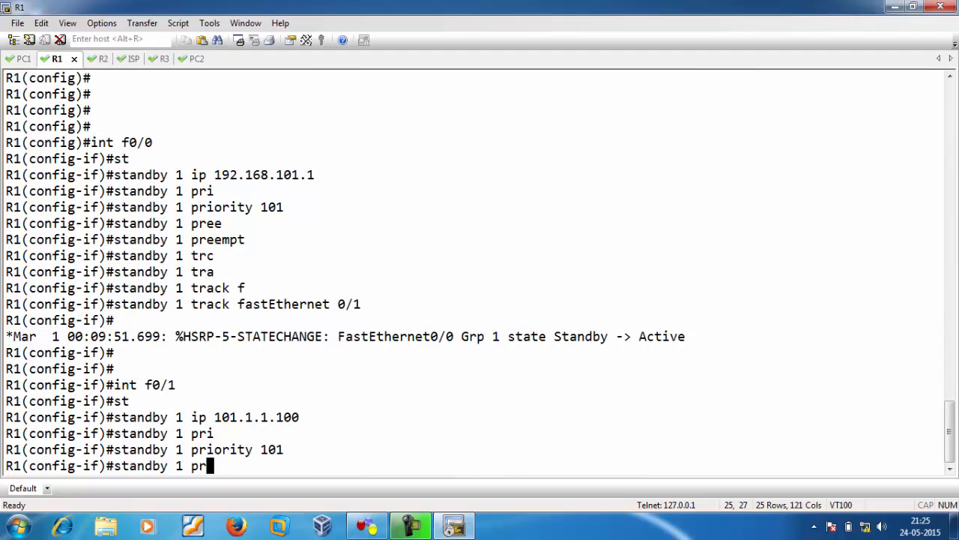
{"action": "type", "text": "ee"}
{"action": "key", "text": "Tab"}
{"action": "key", "text": "Return"}
Make standby group 1 on R1's f0/1 track interface fastEthernet 0/0.
{"action": "key", "text": "Up"}
{"action": "key", "text": "BackSpace"}
{"action": "key", "text": "BackSpace"}
{"action": "key", "text": "BackSpace"}
{"action": "key", "text": "BackSpace"}
{"action": "key", "text": "BackSpace"}
{"action": "key", "text": "BackSpace"}
{"action": "key", "text": "BackSpace"}
{"action": "key", "text": "BackSpace"}
{"action": "type", "text": "tr"}
{"action": "key", "text": "Tab"}
{"action": "type", "text": "f"}
{"action": "key", "text": "Tab"}
{"action": "type", "text": "0/"}
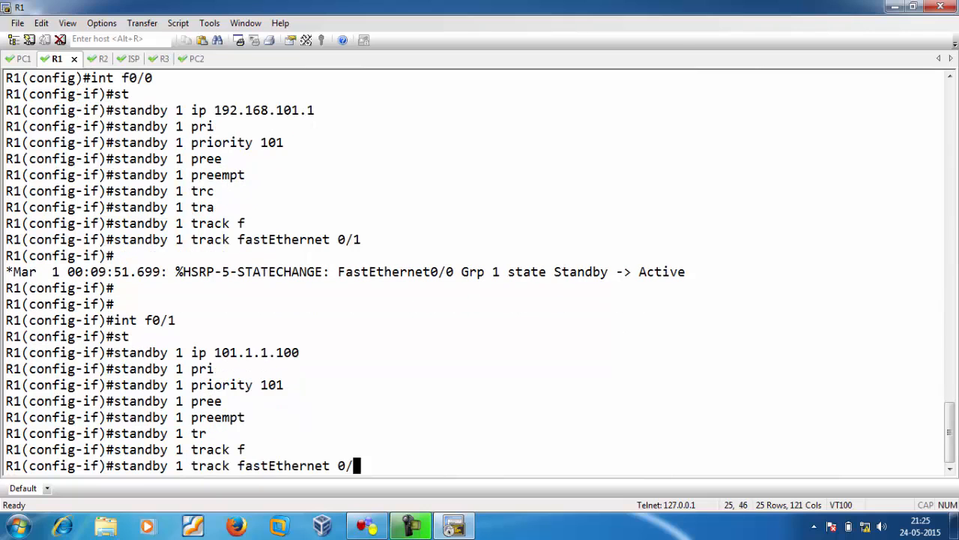
{"action": "key", "text": "Return"}
Name standby group 1 on R1's f0/1 "shiva" and return to global configuration mode.
{"action": "key", "text": "Up"}
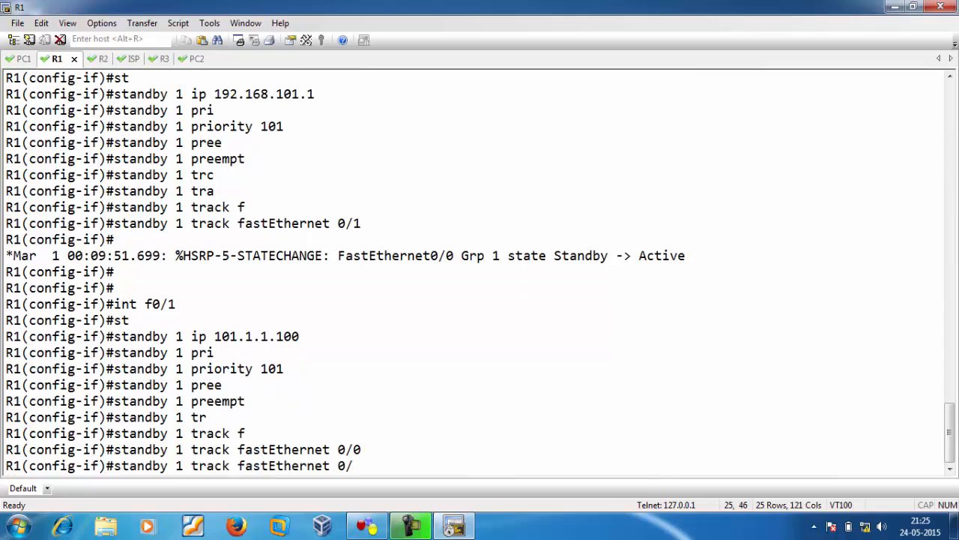
{"action": "key", "text": "BackSpace"}
{"action": "key", "text": "BackSpace"}
{"action": "key", "text": "BackSpace"}
{"action": "key", "text": "BackSpace"}
{"action": "key", "text": "BackSpace"}
{"action": "key", "text": "BackSpace"}
{"action": "key", "text": "BackSpace"}
{"action": "key", "text": "BackSpace"}
{"action": "key", "text": "BackSpace"}
{"action": "key", "text": "BackSpace"}
{"action": "key", "text": "BackSpace"}
{"action": "key", "text": "BackSpace"}
{"action": "key", "text": "BackSpace"}
{"action": "key", "text": "BackSpace"}
{"action": "key", "text": "BackSpace"}
{"action": "key", "text": "BackSpace"}
{"action": "key", "text": "BackSpace"}
{"action": "key", "text": "BackSpace"}
{"action": "key", "text": "BackSpace"}
{"action": "key", "text": "BackSpace"}
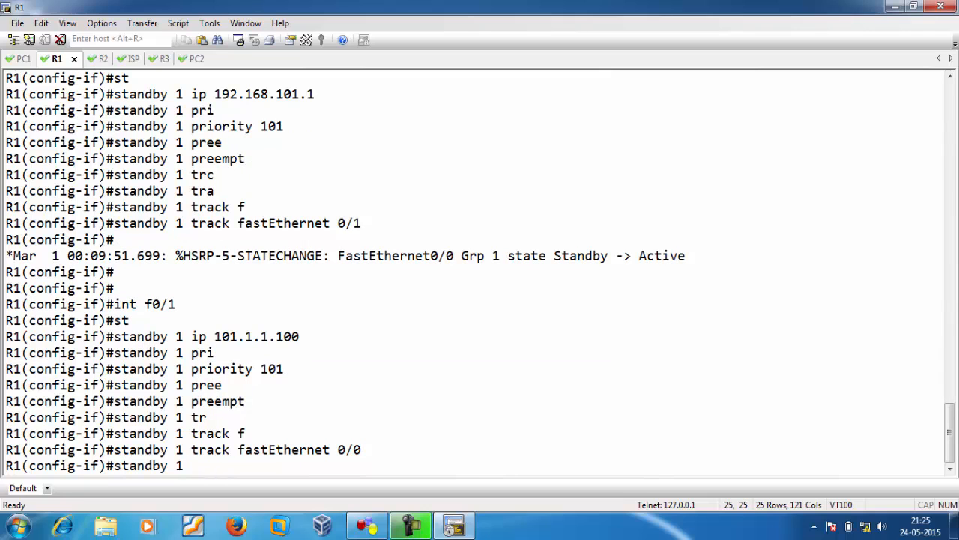
{"action": "type", "text": "na"}
{"action": "key", "text": "Tab"}
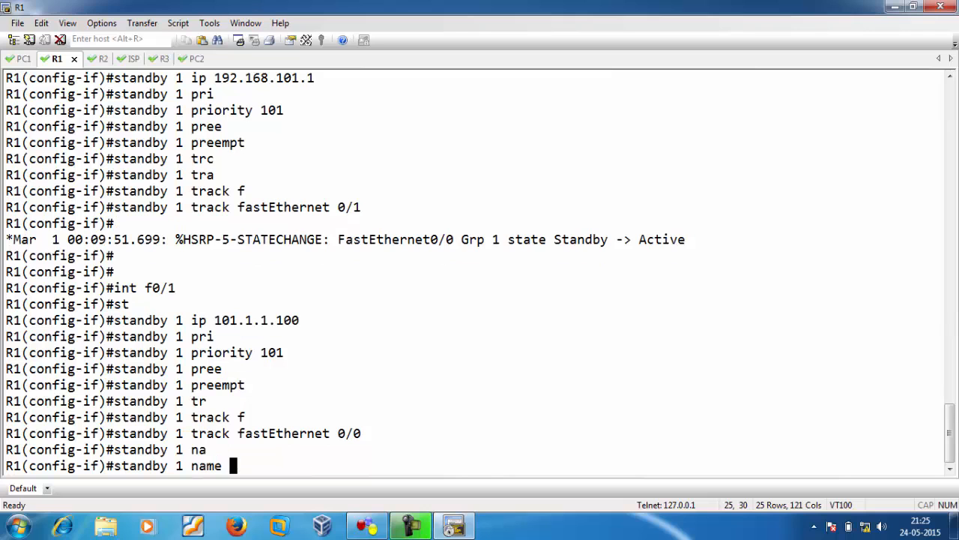
{"action": "type", "text": "shiva"}
{"action": "key", "text": "Return"}
{"action": "type", "text": "exi"}
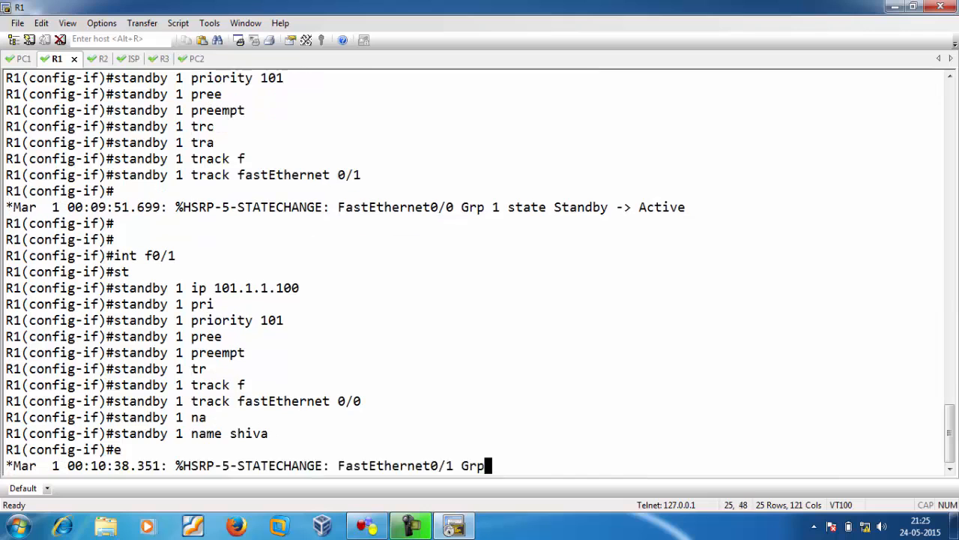
{"action": "key", "text": "Tab"}
{"action": "key", "text": "Return"}
{"action": "key", "text": "Return"}
{"action": "key", "text": "Return"}
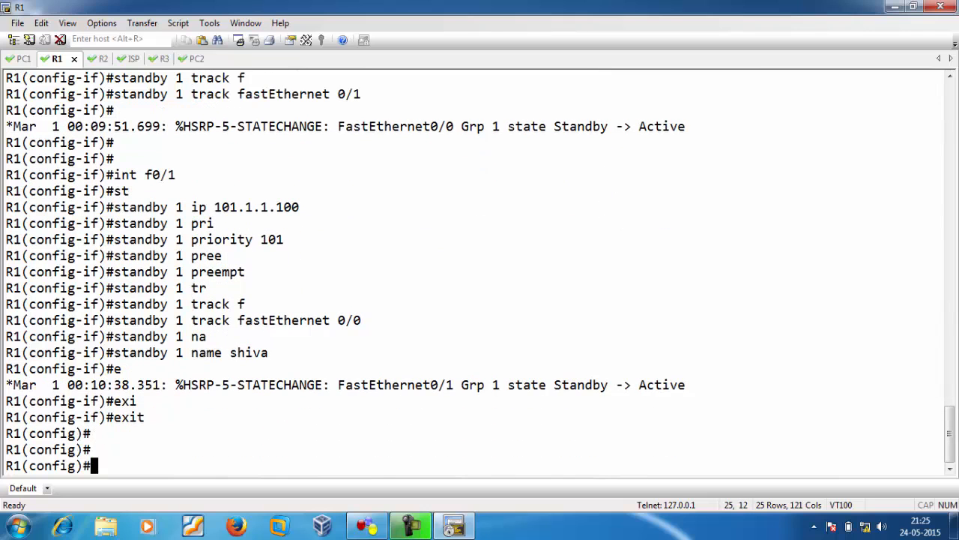
Configure inter-device redundancy on R1 with the scheme standby "shiva" and return to global configuration mode.
{"action": "type", "text": "red"}
{"action": "key", "text": "Tab"}
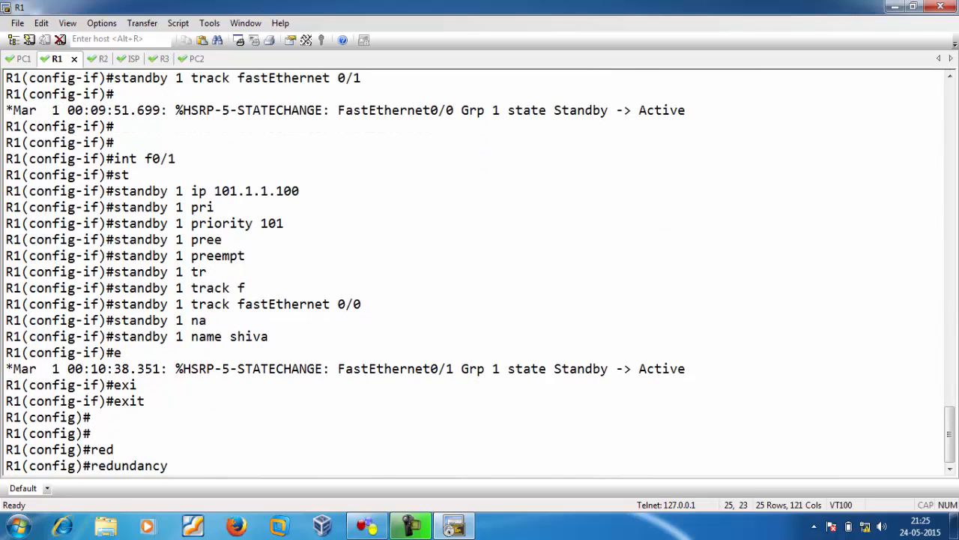
{"action": "type", "text": "inter-device"}
{"action": "key", "text": "Tab"}
{"action": "key", "text": "Return"}
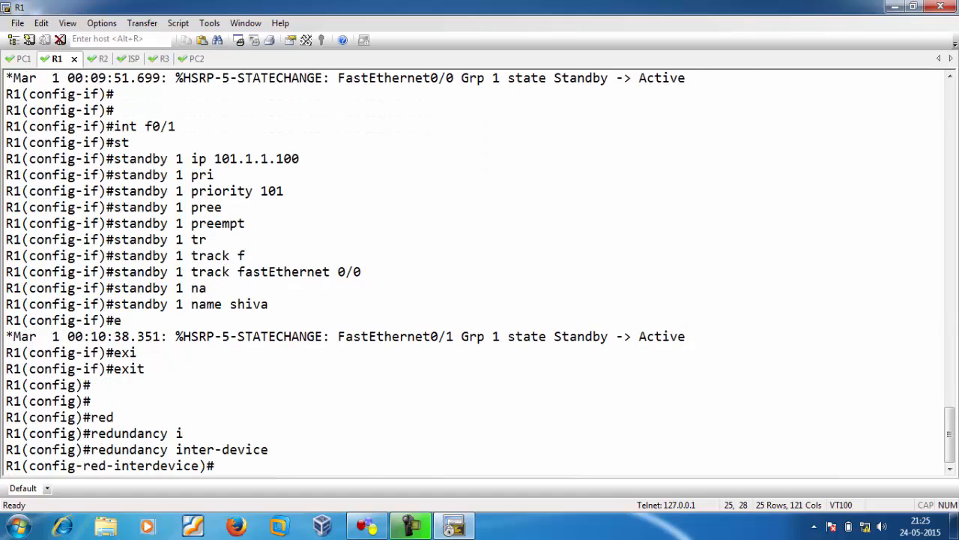
{"action": "type", "text": "sc"}
{"action": "key", "text": "Tab"}
{"action": "type", "text": "s"}
{"action": "key", "text": "Tab"}
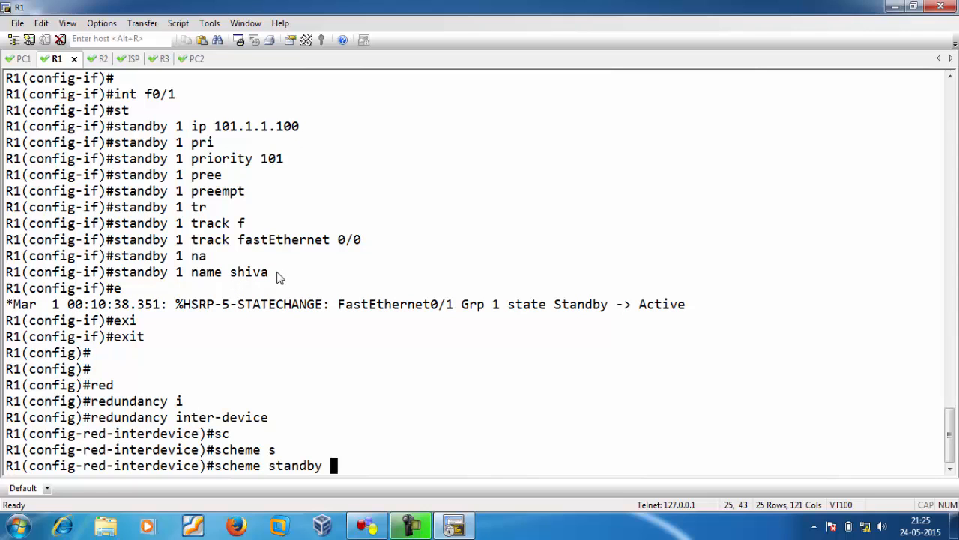
{"action": "double_click", "coordinate": [249, 271]}
{"action": "right_click", "coordinate": [248, 272]}
{"action": "key", "text": "Return"}
{"action": "type", "text": "exi"}
{"action": "key", "text": "Tab"}
{"action": "key", "text": "Return"}
Create association 1 in R1's default IPC zone.
{"action": "type", "text": "ipc"}
{"action": "key", "text": "Tab"}
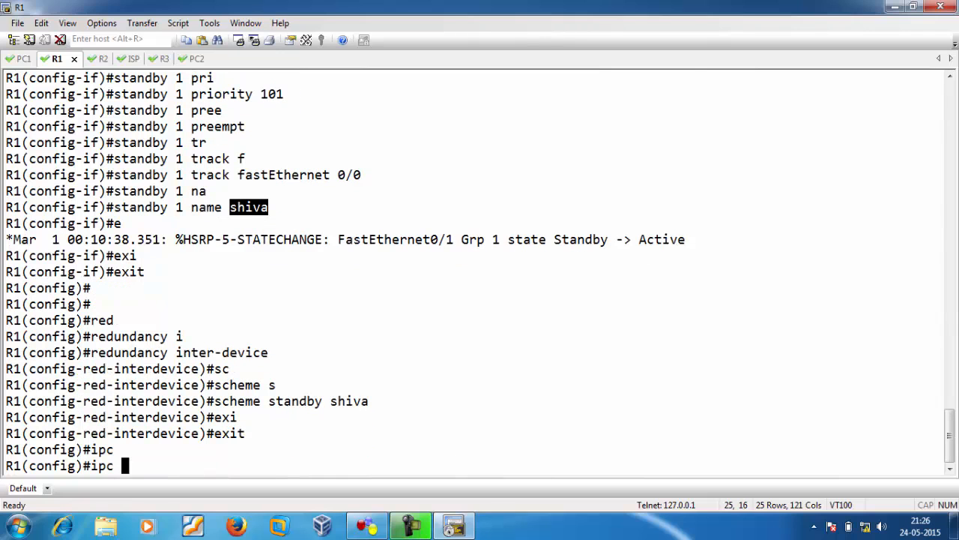
{"action": "type", "text": "z"}
{"action": "key", "text": "Tab"}
{"action": "type", "text": "d"}
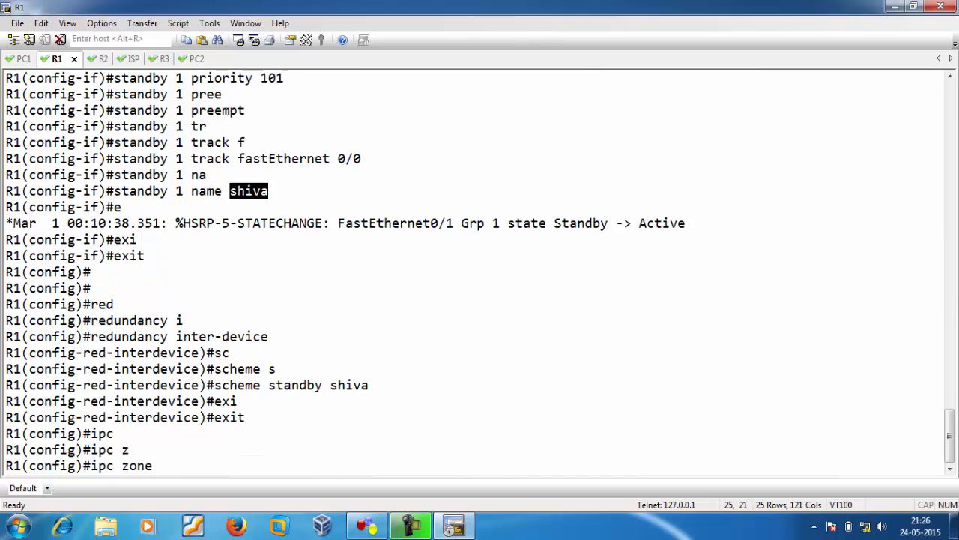
{"action": "key", "text": "Tab"}
{"action": "key", "text": "Return"}
{"action": "type", "text": "a"}
{"action": "key", "text": "Tab"}
{"action": "type", "text": "1"}
{"action": "key", "text": "Return"}
Set the protocol of IPC association 1 to SCTP.
{"action": "type", "text": "p"}
{"action": "key", "text": "Tab"}
{"action": "type", "text": "s"}
{"action": "key", "text": "Tab"}
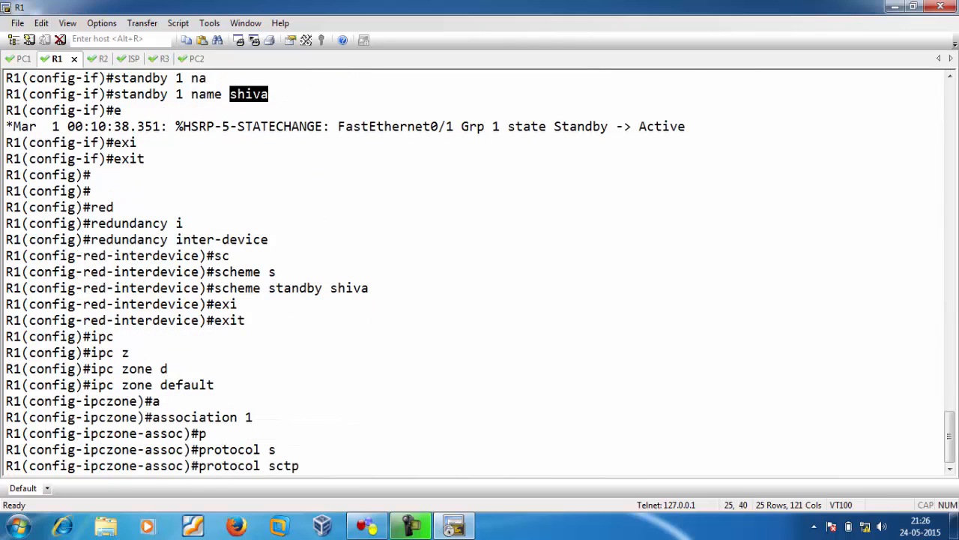
{"action": "key", "text": "Return"}
Try to set the SCTP local port to R1's f0/1 address 101.1.1.10, checking the address in the GNS3 topology.
{"action": "type", "text": "lo"}
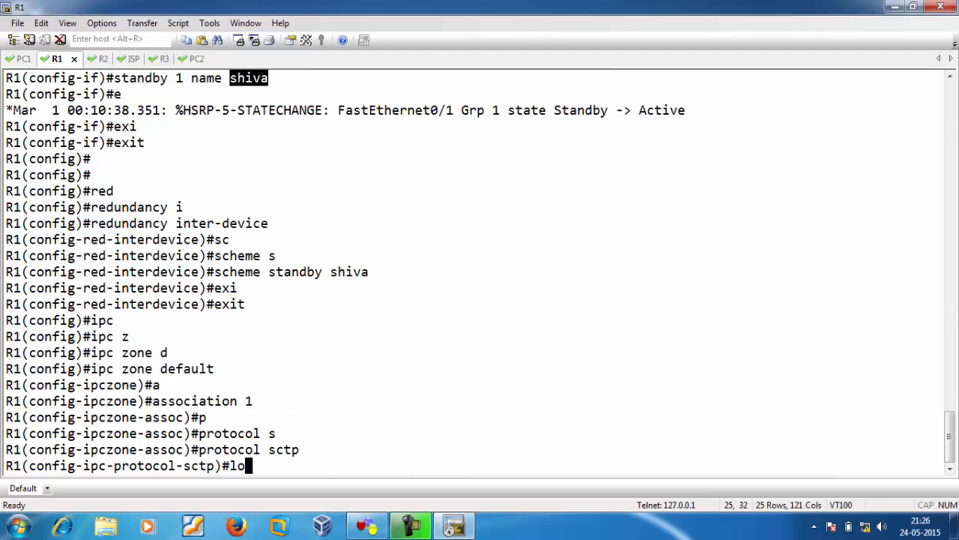
{"action": "key", "text": "Tab"}
{"action": "key", "text": "alt+Tab"}
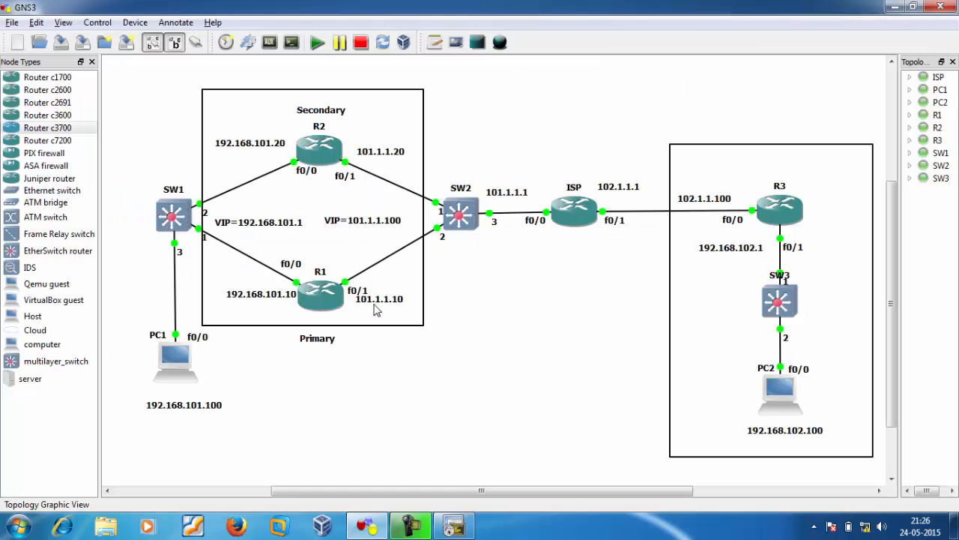
{"action": "key", "text": "alt+Tab"}
{"action": "type", "text": "101.1.1"}
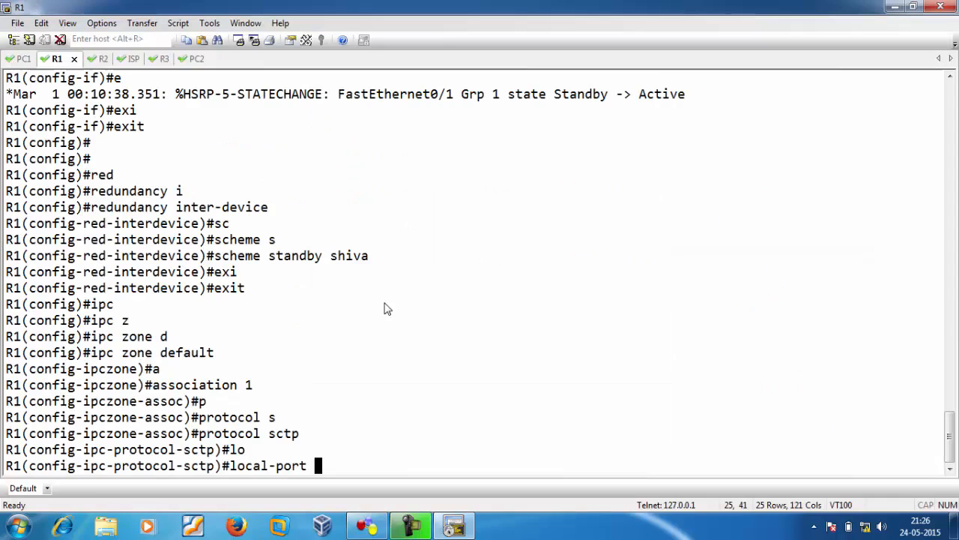
{"action": "type", "text": ".10"}
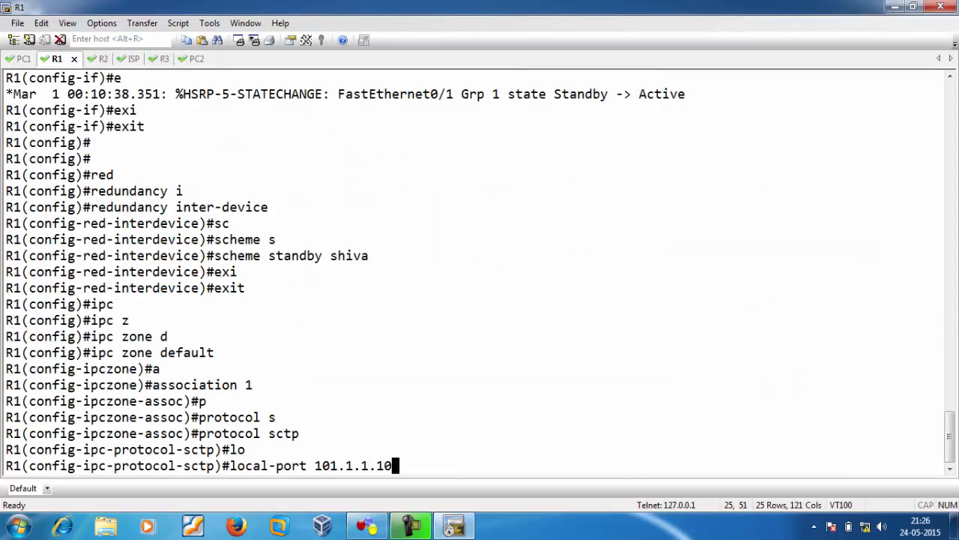
{"action": "key", "text": "Return"}
Set the SCTP local port on R1 to 5000.
{"action": "key", "text": "Up"}
{"action": "key", "text": "BackSpace"}
{"action": "key", "text": "BackSpace"}
{"action": "key", "text": "BackSpace"}
{"action": "key", "text": "BackSpace"}
{"action": "key", "text": "BackSpace"}
{"action": "key", "text": "BackSpace"}
{"action": "key", "text": "BackSpace"}
{"action": "key", "text": "BackSpace"}
{"action": "key", "text": "BackSpace"}
{"action": "key", "text": "BackSpace"}
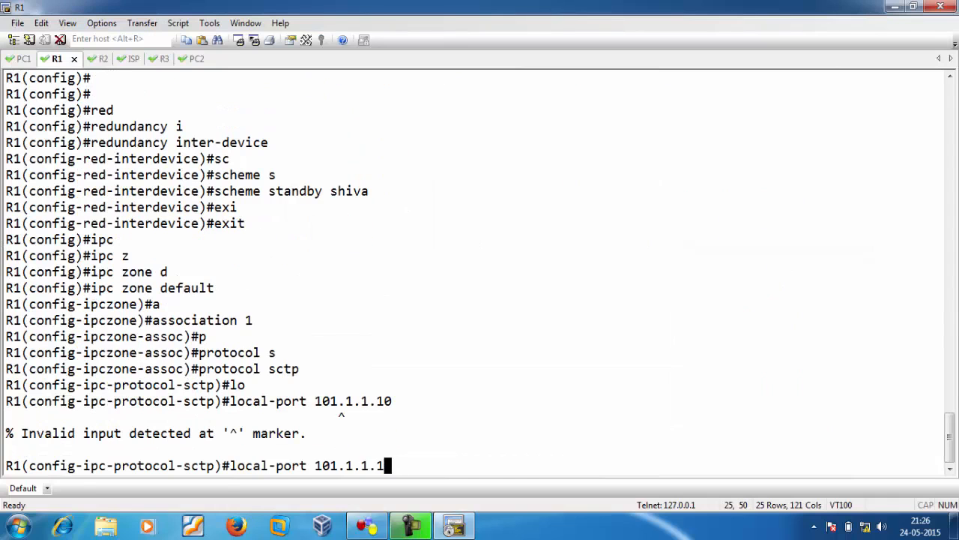
{"action": "type", "text": "5000"}
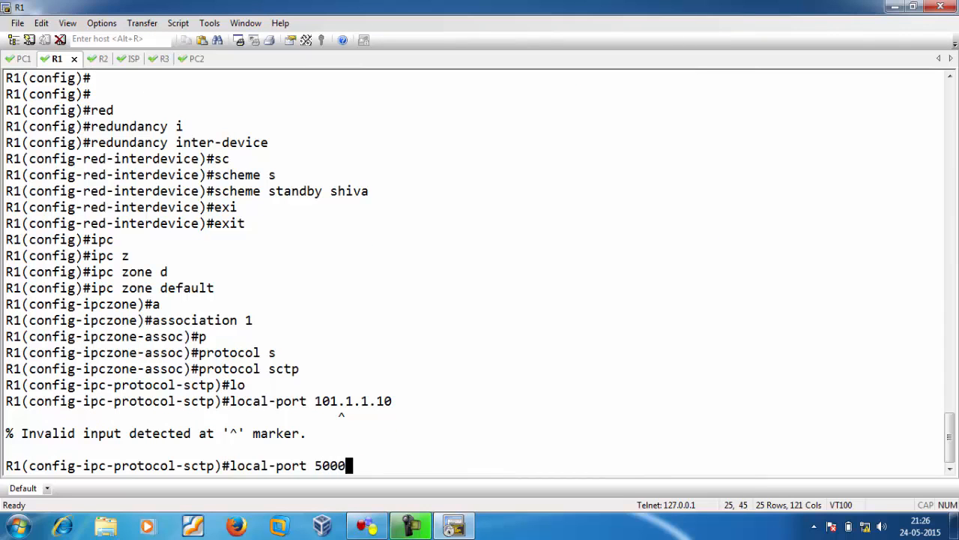
{"action": "key", "text": "Return"}
Set the SCTP local IP to 101.1.1.10 and return to the SCTP protocol configuration level.
{"action": "type", "text": "l"}
{"action": "key", "text": "Tab"}
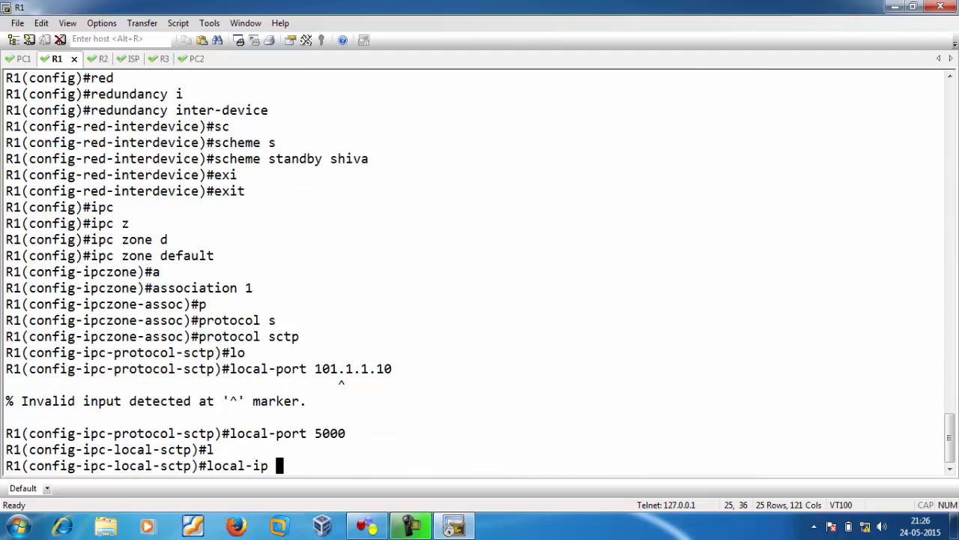
{"action": "left_click_drag", "start_coordinate": [316, 370], "coordinate": [393, 370]}
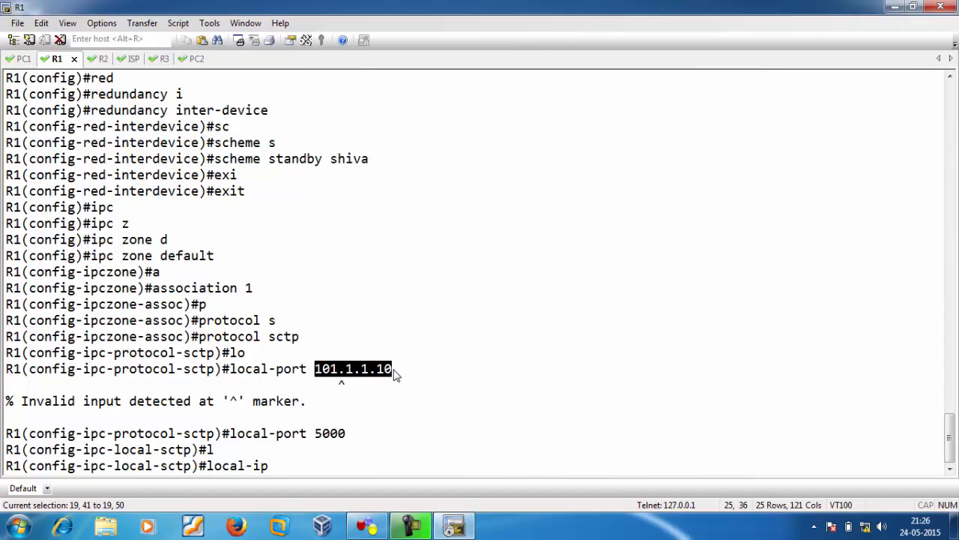
{"action": "right_click", "coordinate": [393, 370]}
{"action": "key", "text": "Return"}
{"action": "type", "text": "exi"}
{"action": "key", "text": "Tab"}
{"action": "key", "text": "Return"}
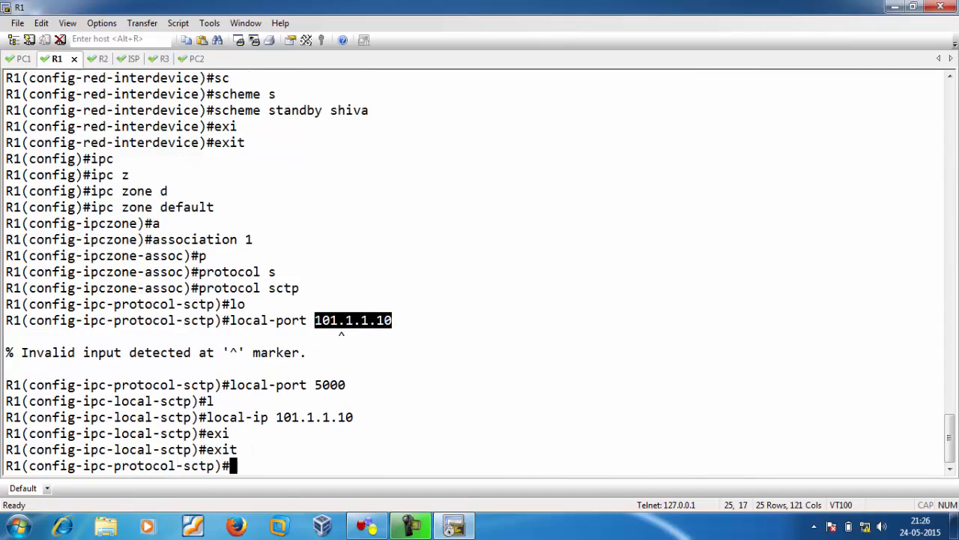
Set the SCTP remote port to 5000 with remote IP 101.1.1.20 and leave the remote configuration level.
{"action": "type", "text": "re"}
{"action": "key", "text": "Tab"}
{"action": "type", "text": "5000"}
{"action": "key", "text": "Return"}
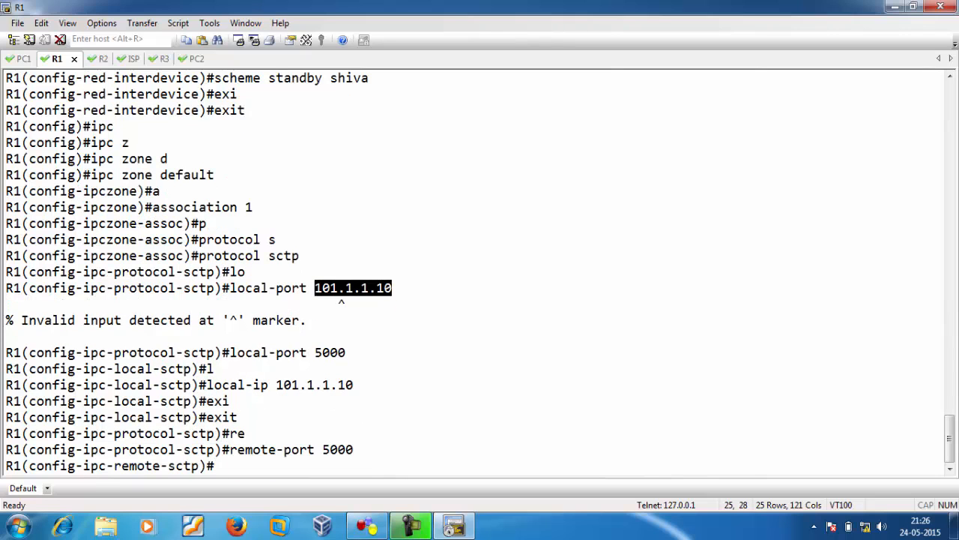
{"action": "type", "text": "re"}
{"action": "key", "text": "Tab"}
{"action": "type", "text": "101.1.1.20"}
{"action": "key", "text": "Return"}
{"action": "type", "text": "exi"}
{"action": "key", "text": "Tab"}
{"action": "key", "text": "Return"}
Exit the SCTP protocol, association and IPC zone levels back to R1's global configuration mode.
{"action": "type", "text": "exi"}
{"action": "key", "text": "Tab"}
{"action": "key", "text": "Return"}
{"action": "type", "text": "e-assoc)#e"}
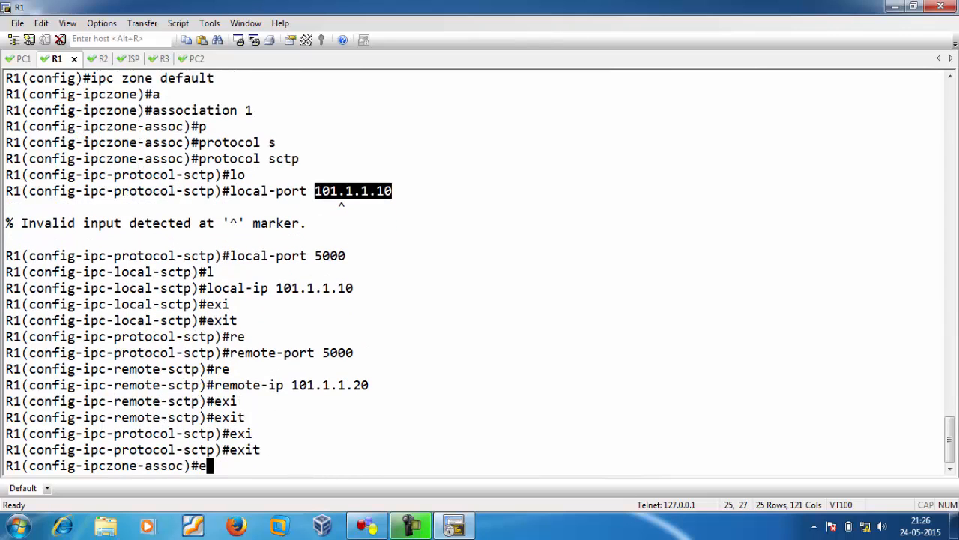
{"action": "type", "text": "xit"}
{"action": "key", "text": "Tab"}
{"action": "key", "text": "Return"}
{"action": "type", "text": "exi"}
{"action": "key", "text": "Tab"}
{"action": "key", "text": "Return"}
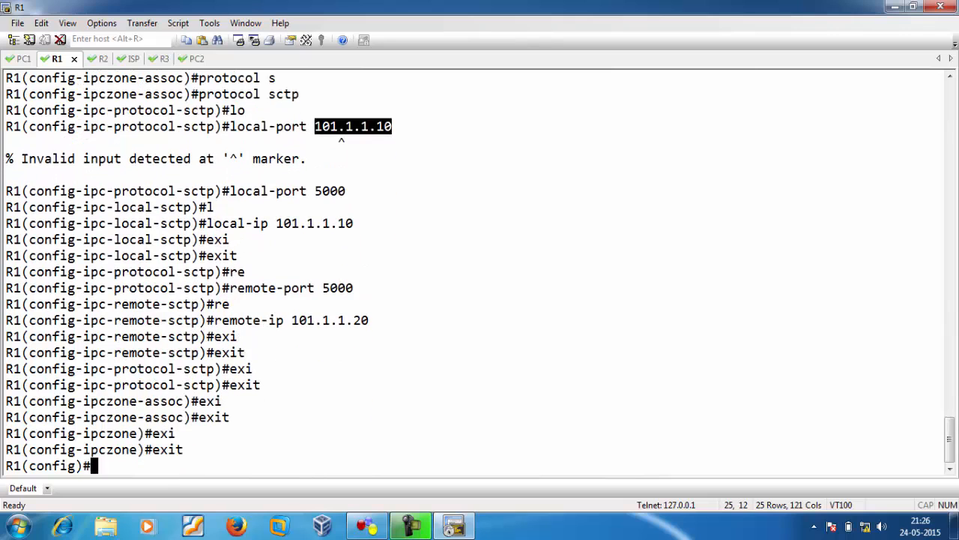
Display the command history on R1 from its global configuration mode.
{"action": "key", "text": "Return"}
{"action": "key", "text": "Return"}
{"action": "key", "text": "Return"}
{"action": "key", "text": "Return"}
{"action": "key", "text": "Return"}
{"action": "key", "text": "Return"}
{"action": "key", "text": "Return"}
{"action": "key", "text": "Return"}
{"action": "key", "text": "Return"}
{"action": "key", "text": "Return"}
{"action": "key", "text": "Return"}
{"action": "key", "text": "Return"}
{"action": "key", "text": "Return"}
{"action": "key", "text": "Return"}
{"action": "key", "text": "Return"}
{"action": "key", "text": "Return"}
{"action": "key", "text": "Return"}
{"action": "key", "text": "Return"}
{"action": "type", "text": "do sh hist"}
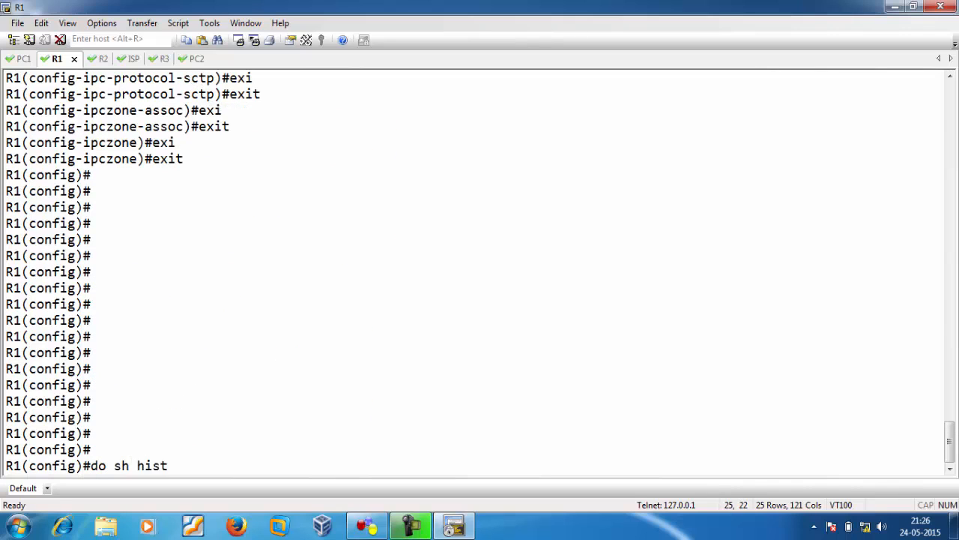
{"action": "key", "text": "Return"}
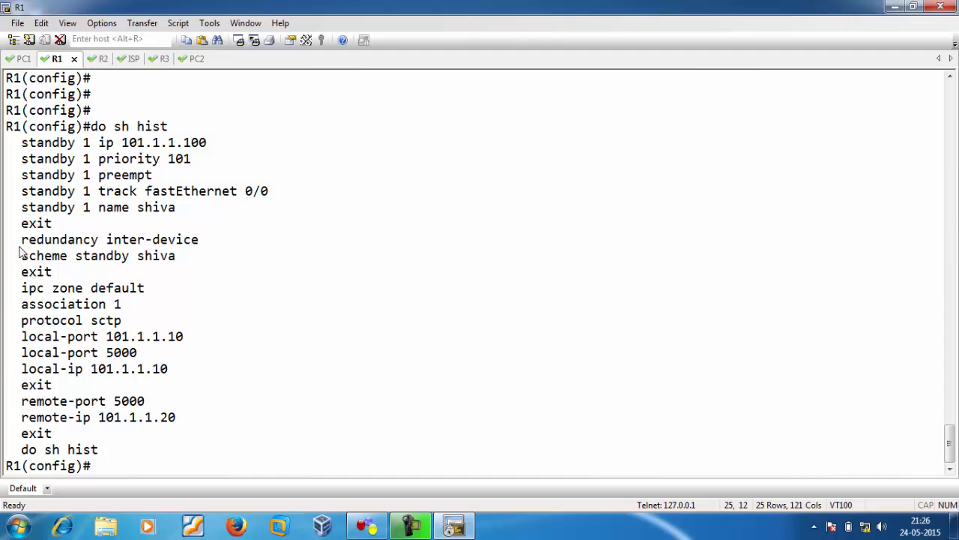
Copy R1's history commands from redundancy inter-device through the exit after remote-ip into a new Notepad document.
{"action": "left_click_drag", "start_coordinate": [13, 244], "coordinate": [241, 439]}
{"action": "key", "text": "super+r"}
{"action": "type", "text": "no"}
{"action": "key", "text": "Down"}
{"action": "key", "text": "Return"}
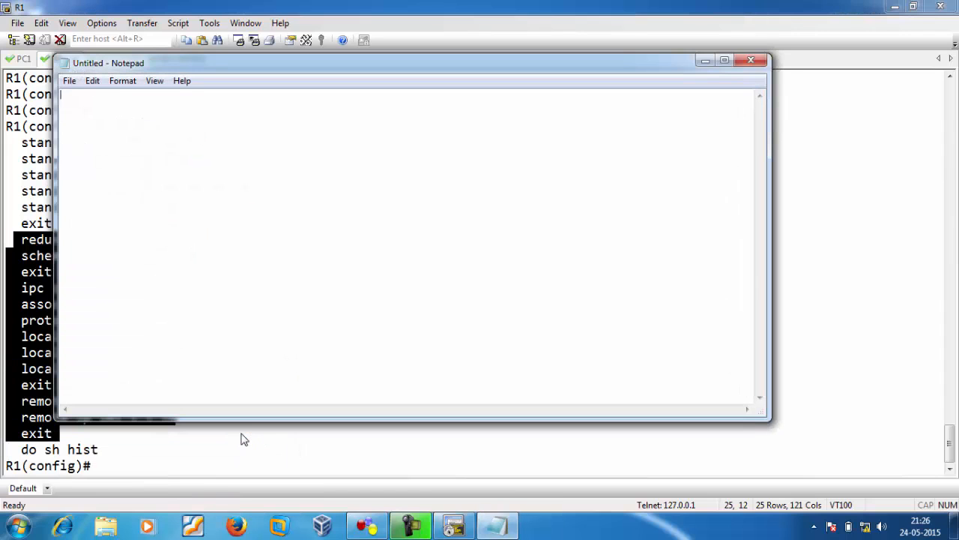
{"action": "type", "text": "redundancy inter-device  scheme standby shiva  exit  ipc zone default  association 1  protocol sctp  local-port 101.1.1.10  local-port 5000  local-ip 101.1.1.10  exit  remote-port 5000  remote-ip 101.1.1.20  exit"}
Turn on word wrap, set the Notepad font to Consolas Bold 14, and reposition the window over the terminal.
{"action": "key", "text": "ctrl+a"}
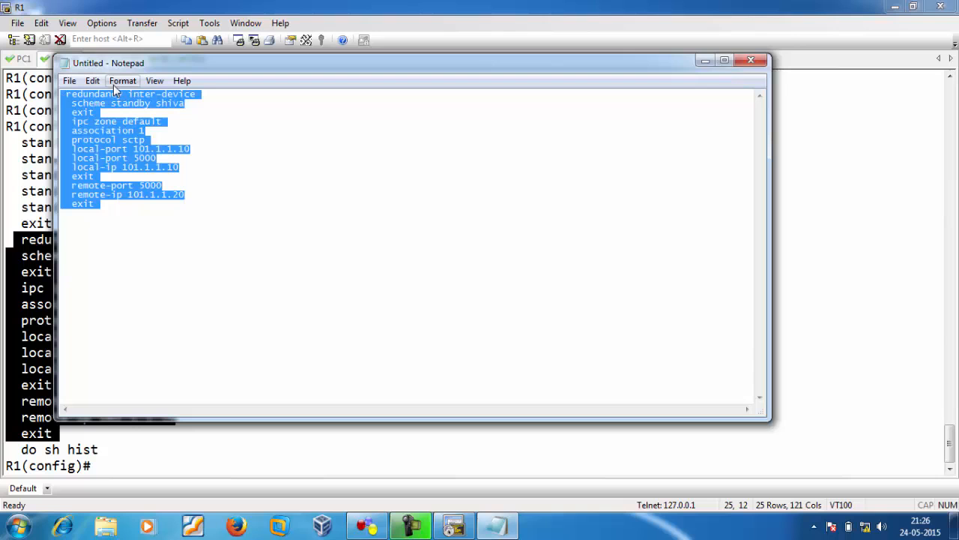
{"action": "left_click", "coordinate": [109, 80]}
{"action": "left_click", "coordinate": [142, 97]}
{"action": "left_click", "coordinate": [120, 81]}
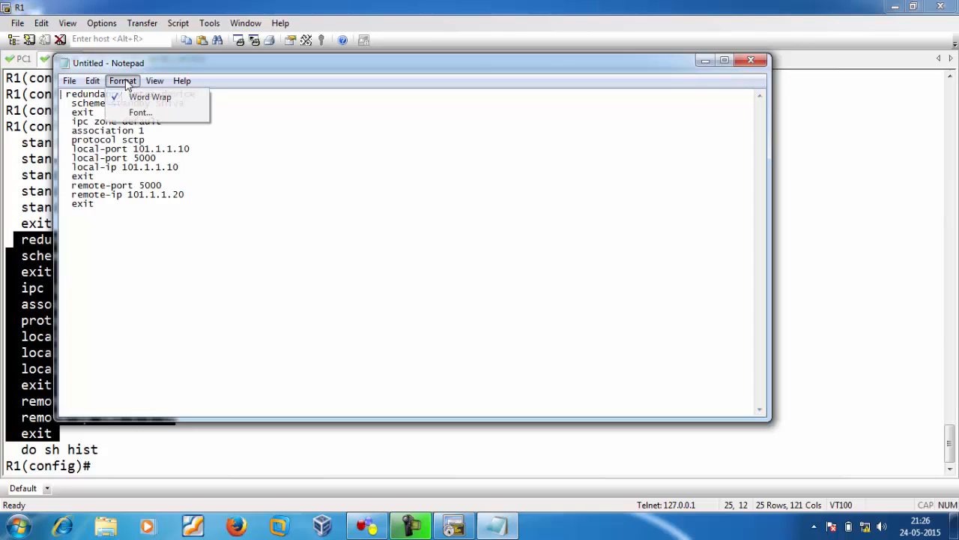
{"action": "left_click", "coordinate": [139, 113]}
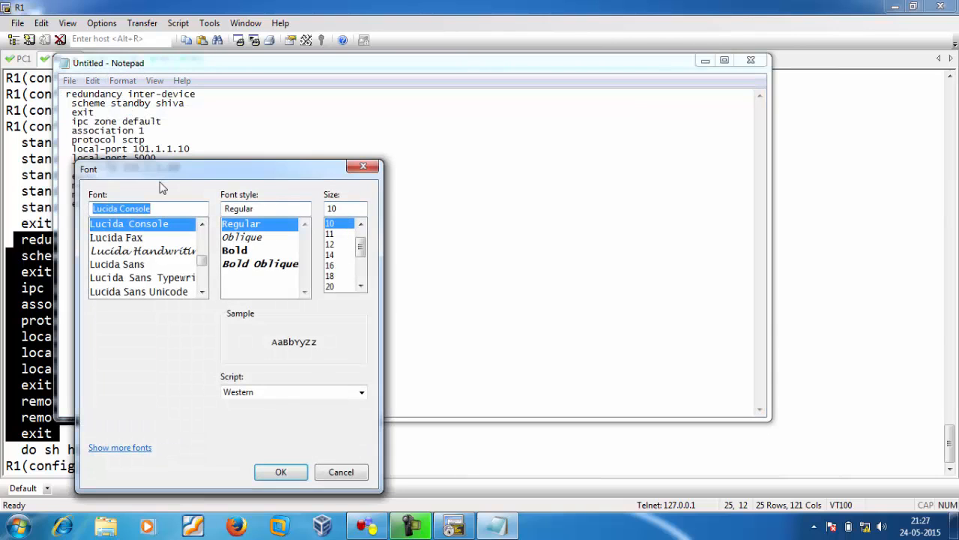
{"action": "type", "text": "con"}
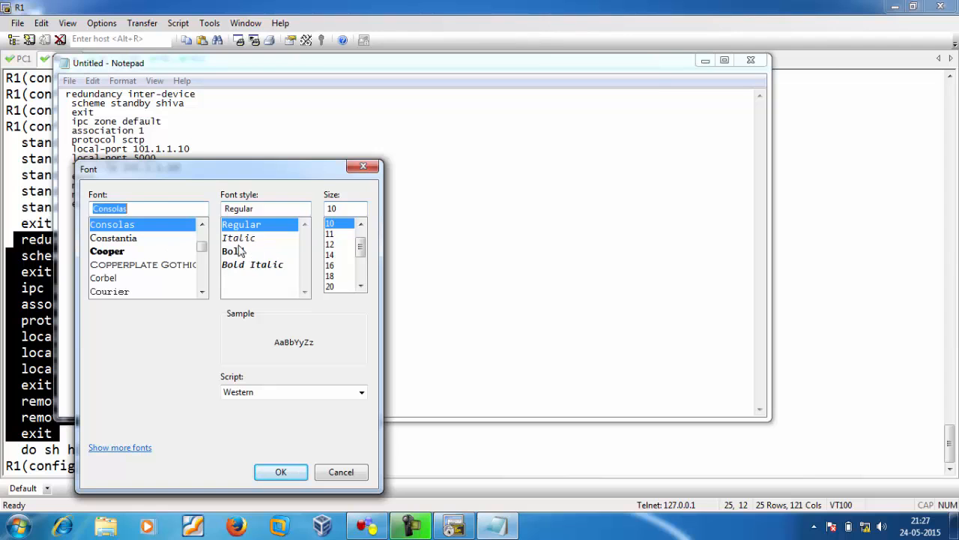
{"action": "left_click", "coordinate": [238, 252]}
{"action": "left_click", "coordinate": [344, 256]}
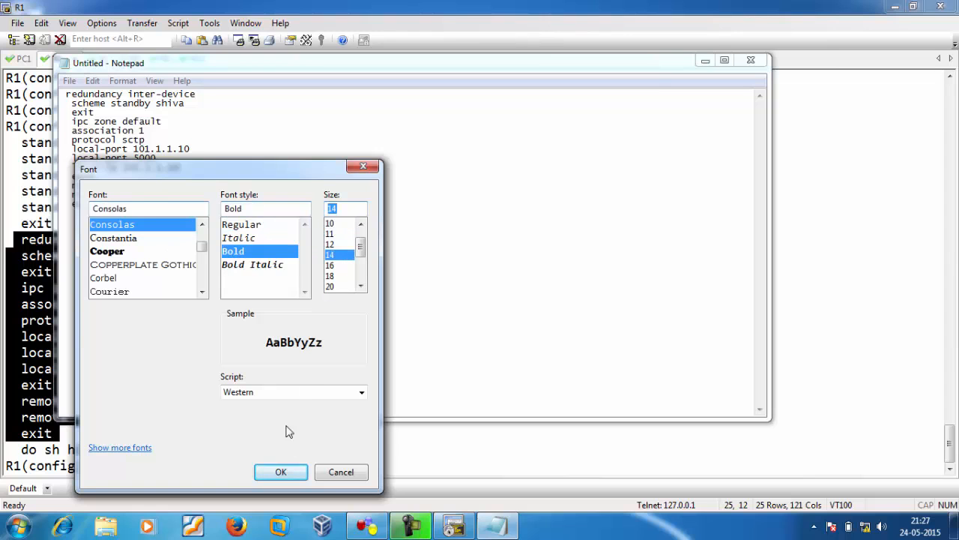
{"action": "left_click", "coordinate": [283, 472]}
{"action": "left_click_drag", "start_coordinate": [453, 61], "coordinate": [597, 82]}
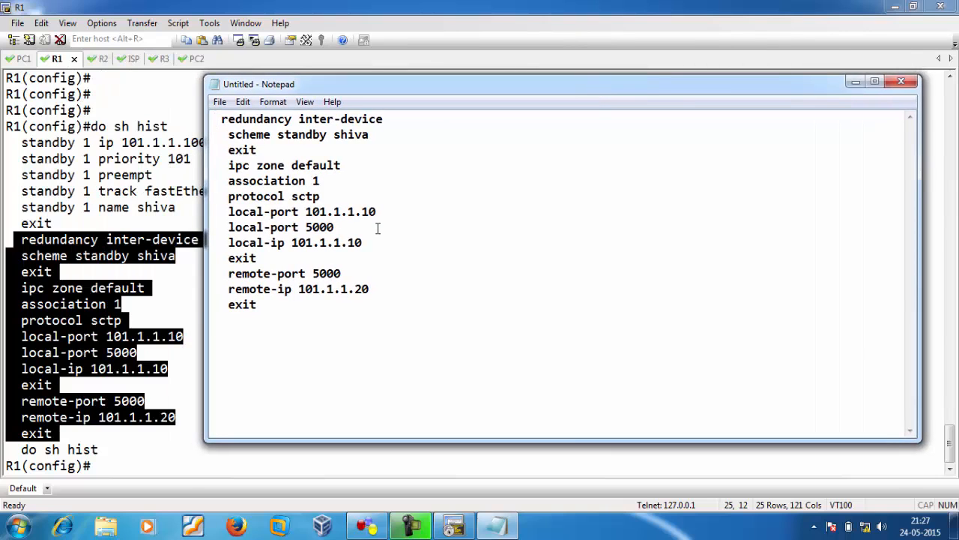
Delete the mistaken "local-port 101.1.1.10" line from the copied commands in Notepad.
{"action": "left_click_drag", "start_coordinate": [386, 212], "coordinate": [215, 213]}
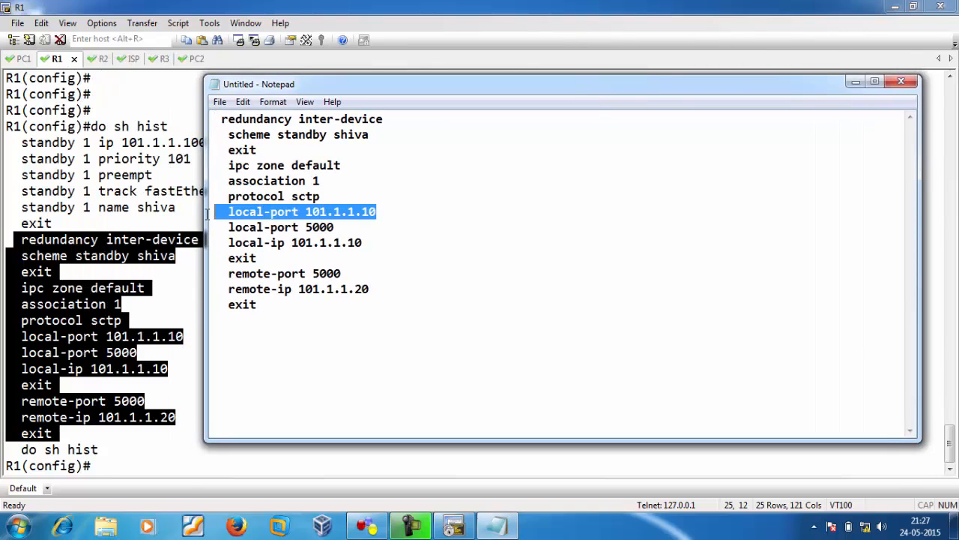
{"action": "key", "text": "Delete"}
{"action": "key", "text": "Delete"}
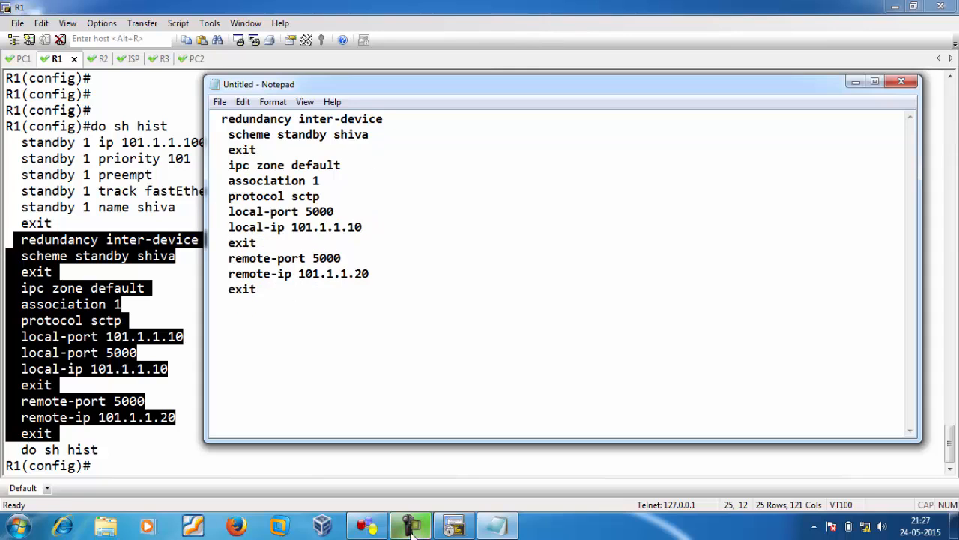
Switch to GNS3 and slightly reposition R3's 102.1.1.100 label and the VIP=101.1.1.100 label in the topology.
{"action": "left_click", "coordinate": [367, 526]}
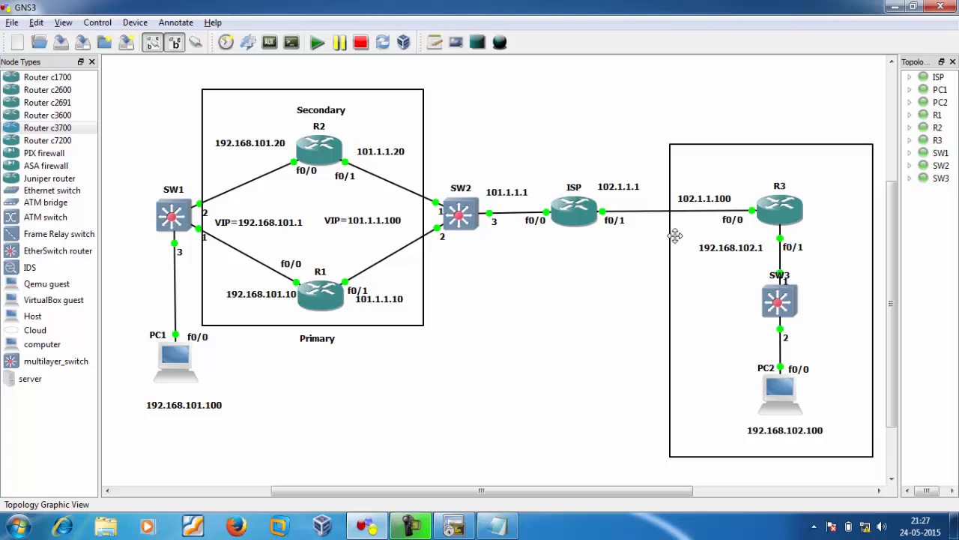
{"action": "mouse_move", "coordinate": [726, 204]}
{"action": "left_mouse_down"}
{"action": "mouse_move", "coordinate": [596, 202]}
{"action": "mouse_move", "coordinate": [434, 248]}
{"action": "mouse_move", "coordinate": [395, 306]}
{"action": "mouse_move", "coordinate": [406, 234]}
{"action": "mouse_move", "coordinate": [735, 201]}
{"action": "left_mouse_up"}
{"action": "mouse_move", "coordinate": [378, 230]}
{"action": "left_mouse_down"}
{"action": "mouse_move", "coordinate": [377, 260]}
{"action": "mouse_move", "coordinate": [371, 232]}
{"action": "left_mouse_up"}
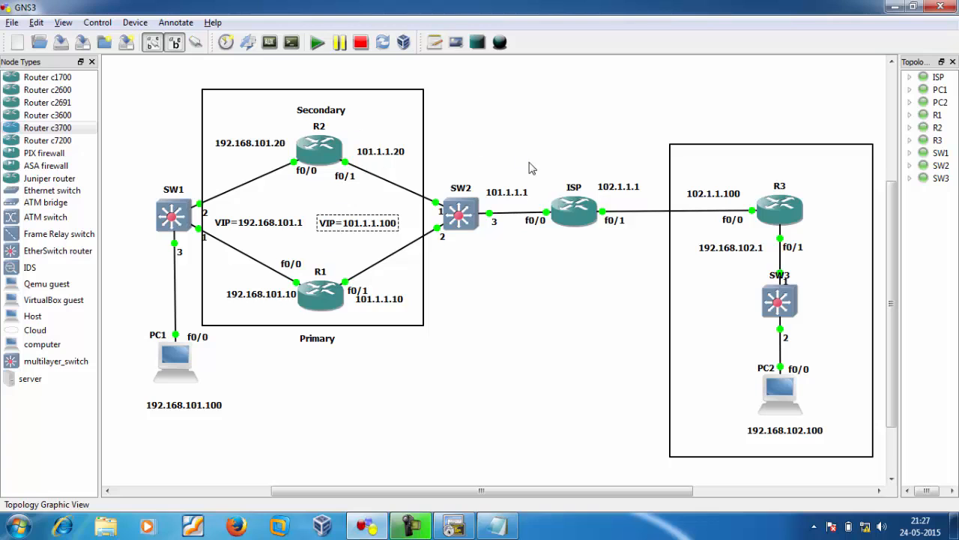
{"action": "left_click", "coordinate": [510, 248]}
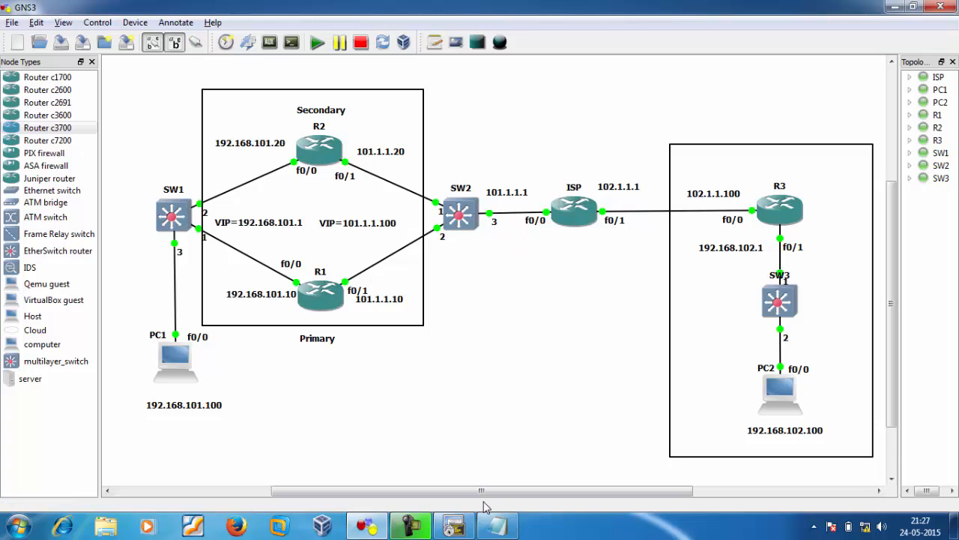
Adapt the Notepad commands for R2 using the topology's addresses: local-ip 101.1.1.20 and remote-ip 101.1.1.10.
{"action": "left_click", "coordinate": [497, 526]}
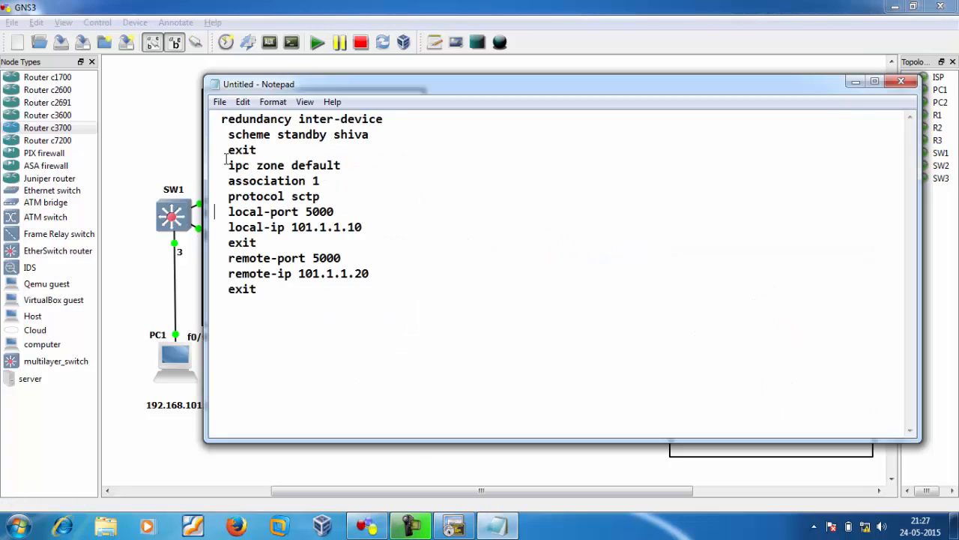
{"action": "left_click_drag", "start_coordinate": [222, 167], "coordinate": [364, 168]}
{"action": "left_click", "coordinate": [366, 169]}
{"action": "key", "text": "alt+Tab"}
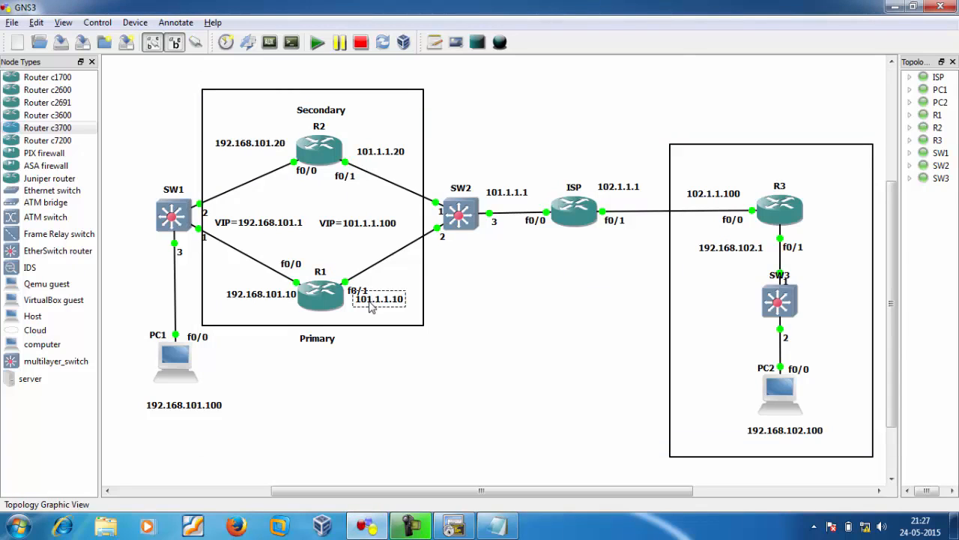
{"action": "left_click", "coordinate": [394, 392]}
{"action": "key", "text": "alt+Tab"}
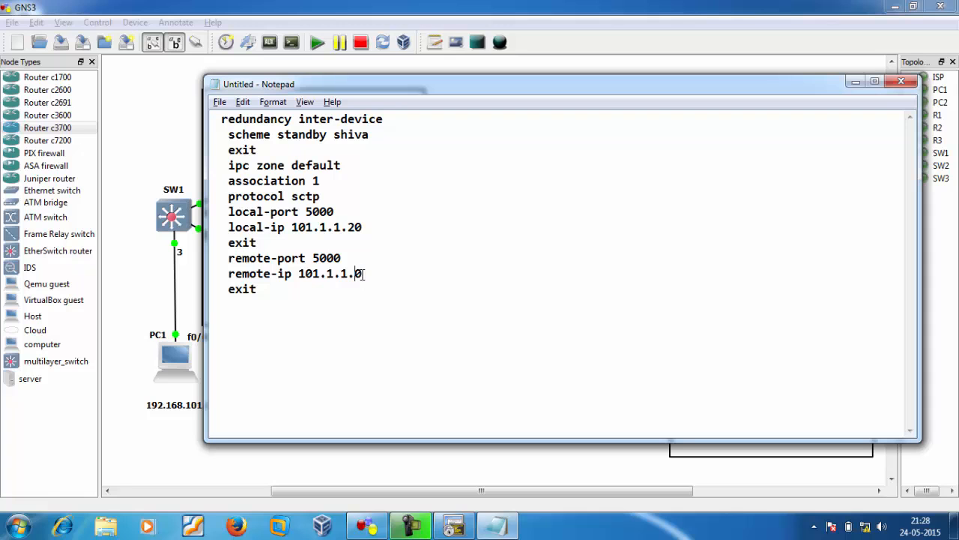
{"action": "left_click", "coordinate": [300, 470]}
Switch to R2's terminal session and enter global configuration mode.
{"action": "left_click", "coordinate": [459, 527]}
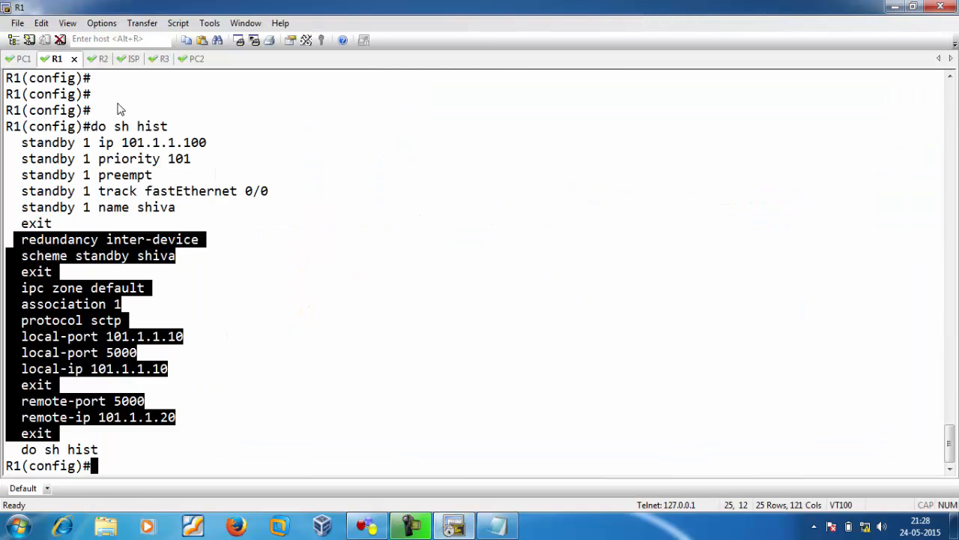
{"action": "left_click", "coordinate": [96, 59]}
{"action": "key", "text": "Return"}
{"action": "type", "text": "conf t"}
{"action": "key", "text": "Return"}
{"action": "key", "text": "Return"}
{"action": "key", "text": "Return"}
{"action": "key", "text": "Return"}
{"action": "key", "text": "Return"}
{"action": "key", "text": "Return"}
{"action": "key", "text": "Return"}
{"action": "key", "text": "Return"}
{"action": "key", "text": "Return"}
{"action": "key", "text": "Return"}
{"action": "key", "text": "Return"}
{"action": "key", "text": "Return"}
{"action": "key", "text": "Return"}
{"action": "key", "text": "Return"}
{"action": "key", "text": "Return"}
{"action": "key", "text": "Return"}
{"action": "key", "text": "Return"}
{"action": "key", "text": "Return"}
Configure R2's FastEthernet 0/0 with HSRP group 1 and virtual IP 192.168.101.1.
{"action": "type", "text": "int f0/0"}
{"action": "key", "text": "Return"}
{"action": "type", "text": "s"}
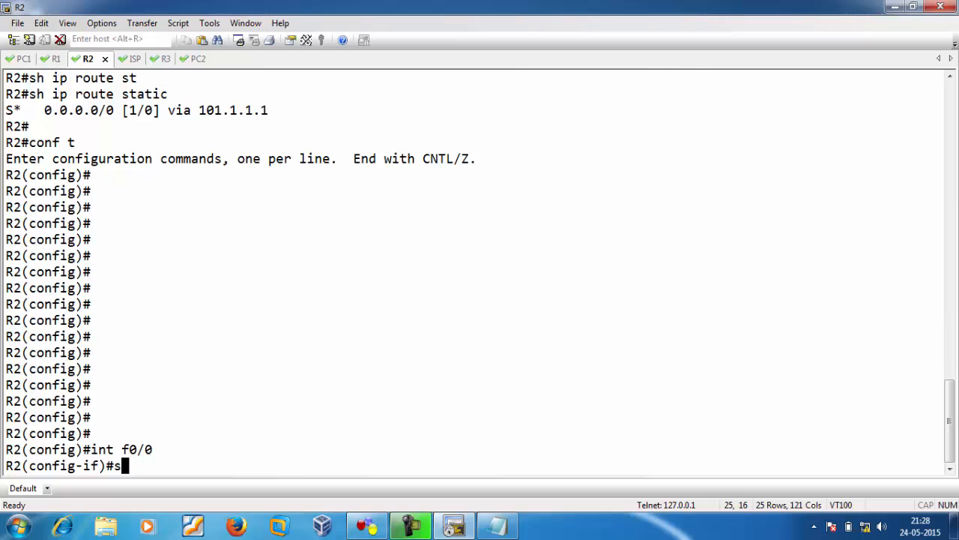
{"action": "type", "text": "t"}
{"action": "key", "text": "Tab"}
{"action": "type", "text": "1 ip 1"}
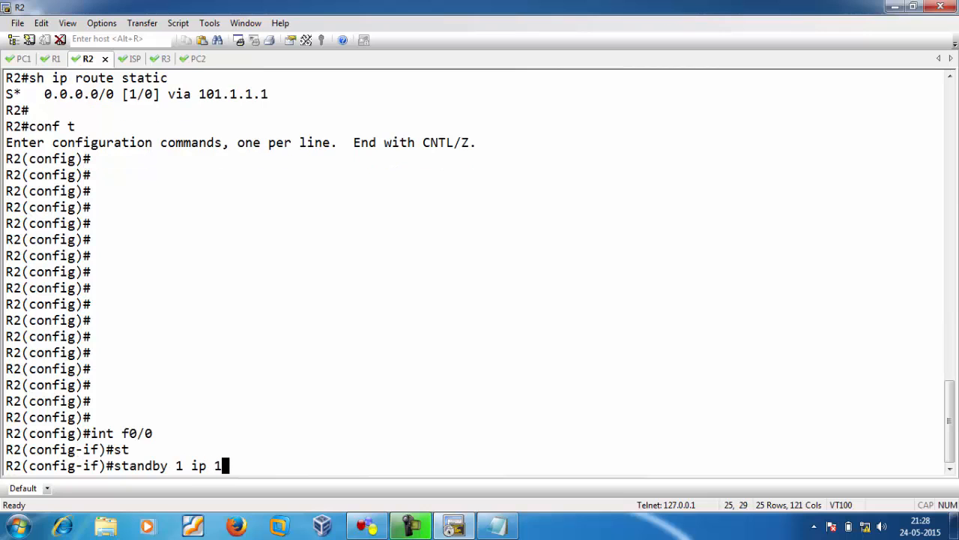
{"action": "type", "text": "92.168.101.1"}
{"action": "key", "text": "Return"}
Enable preemption for HSRP group 1 on R2's FastEthernet 0/0.
{"action": "key", "text": "Up"}
{"action": "key", "text": "BackSpace"}
{"action": "key", "text": "BackSpace"}
{"action": "key", "text": "BackSpace"}
{"action": "key", "text": "BackSpace"}
{"action": "key", "text": "BackSpace"}
{"action": "key", "text": "BackSpace"}
{"action": "key", "text": "BackSpace"}
{"action": "key", "text": "BackSpace"}
{"action": "key", "text": "BackSpace"}
{"action": "key", "text": "BackSpace"}
{"action": "key", "text": "BackSpace"}
{"action": "key", "text": "BackSpace"}
{"action": "key", "text": "BackSpace"}
{"action": "key", "text": "BackSpace"}
{"action": "key", "text": "BackSpace"}
{"action": "key", "text": "BackSpace"}
{"action": "type", "text": "pree"}
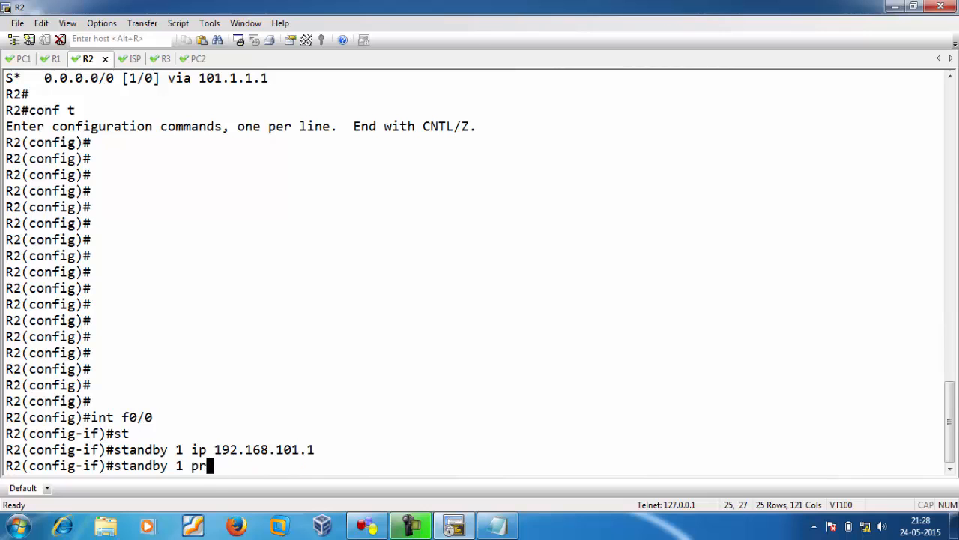
{"action": "key", "text": "Tab"}
{"action": "key", "text": "Return"}
{"action": "key", "text": "Return"}
{"action": "key", "text": "Return"}
Configure R2's FastEthernet 0/1 with HSRP group 1 and virtual IP 101.1.1.100.
{"action": "type", "text": "int f0/1"}
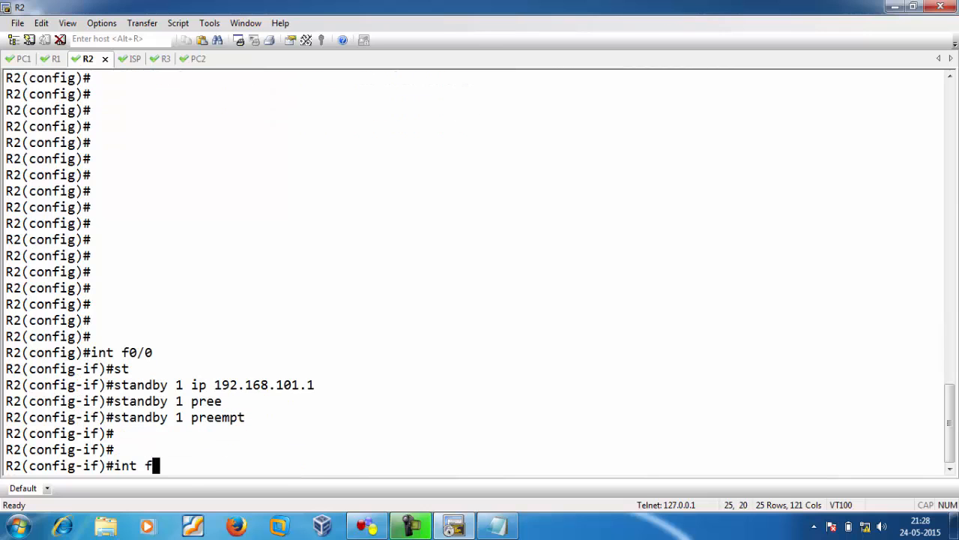
{"action": "key", "text": "Return"}
{"action": "type", "text": "st"}
{"action": "key", "text": "Tab"}
{"action": "type", "text": "1 ip"}
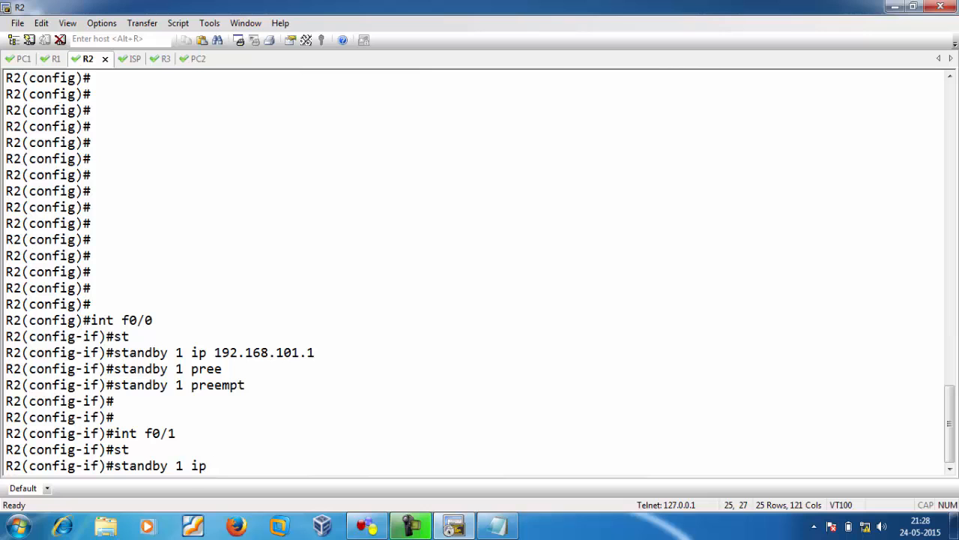
{"action": "type", "text": " 101.1.1.100"}
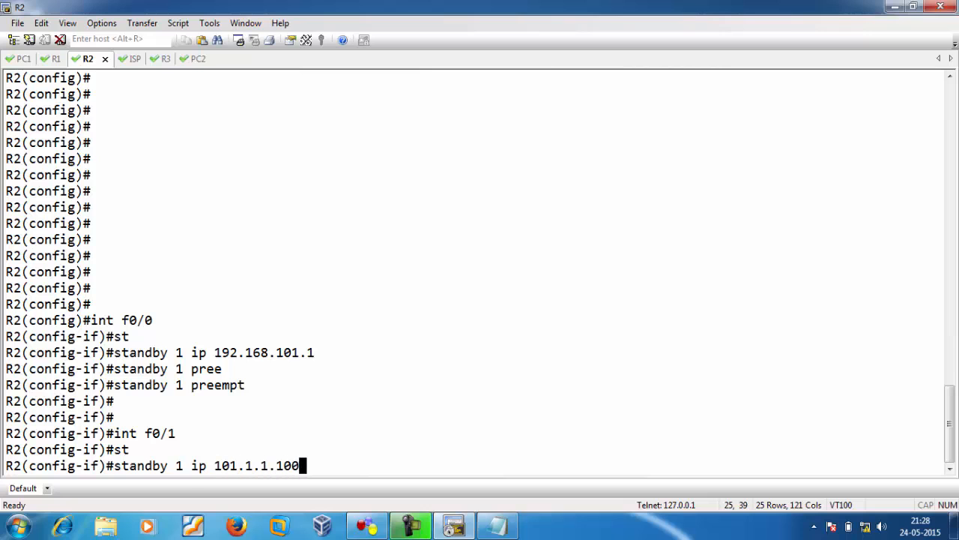
{"action": "key", "text": "Return"}
Enable preemption for HSRP group 1 on R2's FastEthernet 0/1.
{"action": "key", "text": "Up"}
{"action": "key", "text": "BackSpace"}
{"action": "key", "text": "BackSpace"}
{"action": "key", "text": "BackSpace"}
{"action": "key", "text": "BackSpace"}
{"action": "key", "text": "BackSpace"}
{"action": "key", "text": "BackSpace"}
{"action": "key", "text": "BackSpace"}
{"action": "key", "text": "BackSpace"}
{"action": "key", "text": "BackSpace"}
{"action": "key", "text": "BackSpace"}
{"action": "key", "text": "BackSpace"}
{"action": "key", "text": "BackSpace"}
{"action": "key", "text": "BackSpace"}
{"action": "key", "text": "BackSpace"}
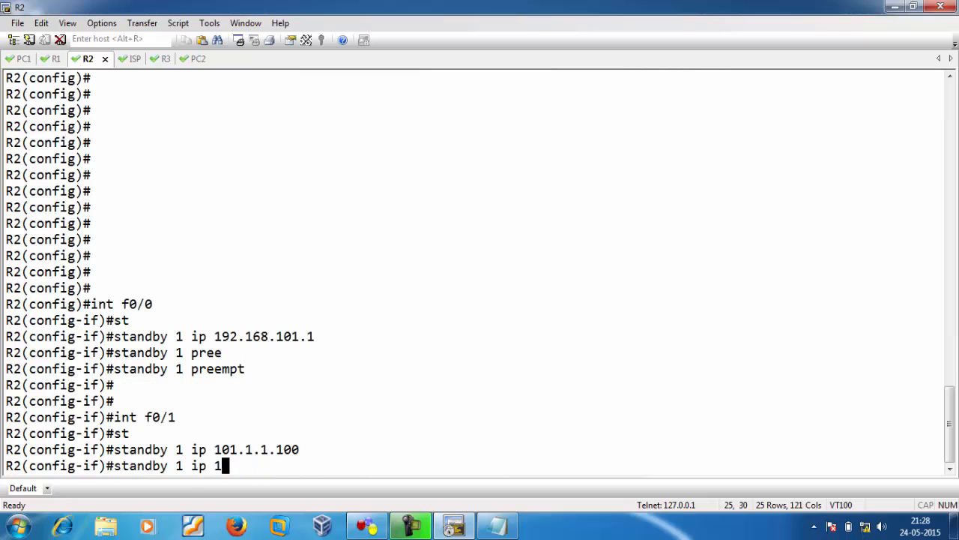
{"action": "type", "text": "preee"}
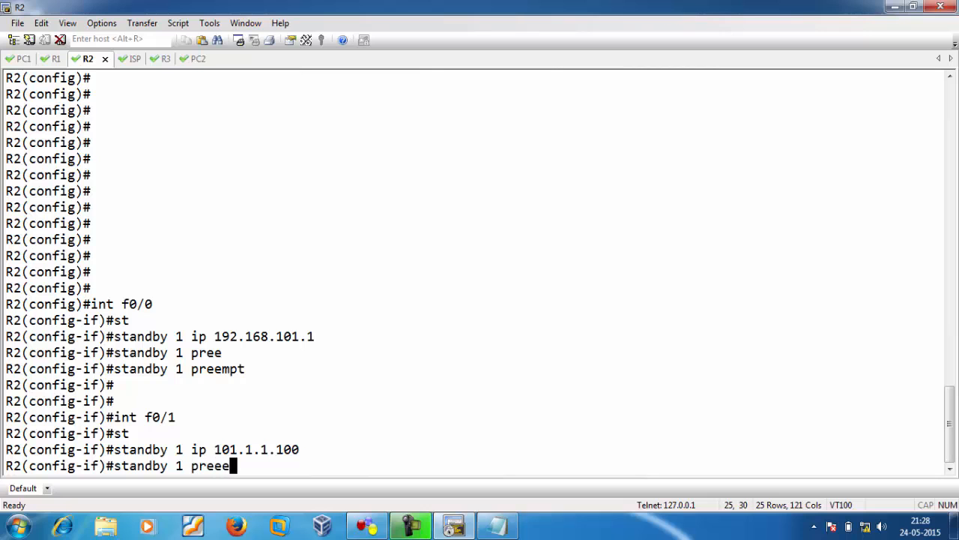
{"action": "key", "text": "BackSpace"}
{"action": "key", "text": "Tab"}
{"action": "key", "text": "Return"}
Name HSRP group 1 on R2's FastEthernet 0/1 shiva.
{"action": "key", "text": "Up"}
{"action": "key", "text": "BackSpace"}
{"action": "key", "text": "BackSpace"}
{"action": "key", "text": "BackSpace"}
{"action": "key", "text": "BackSpace"}
{"action": "key", "text": "BackSpace"}
{"action": "key", "text": "BackSpace"}
{"action": "key", "text": "BackSpace"}
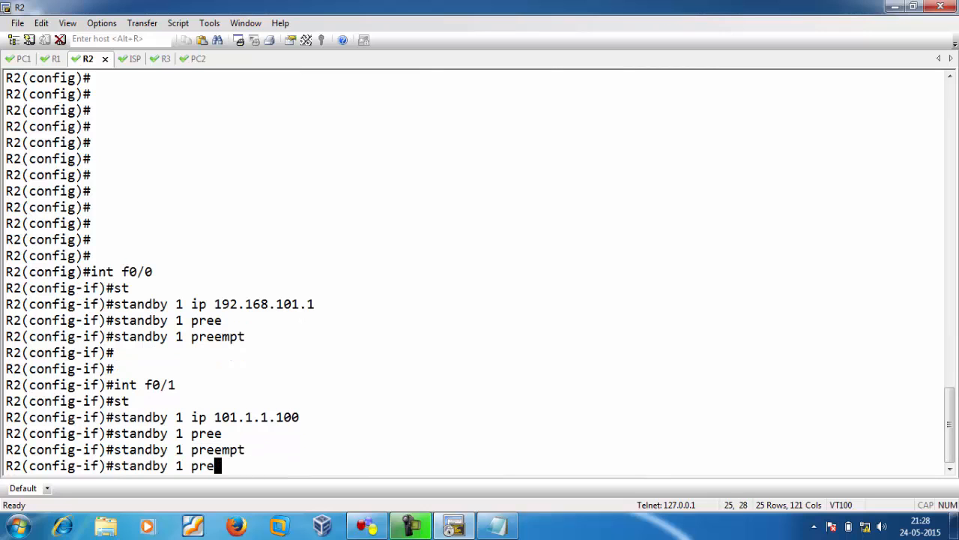
{"action": "type", "text": "na"}
{"action": "key", "text": "Tab"}
{"action": "type", "text": "shiva"}
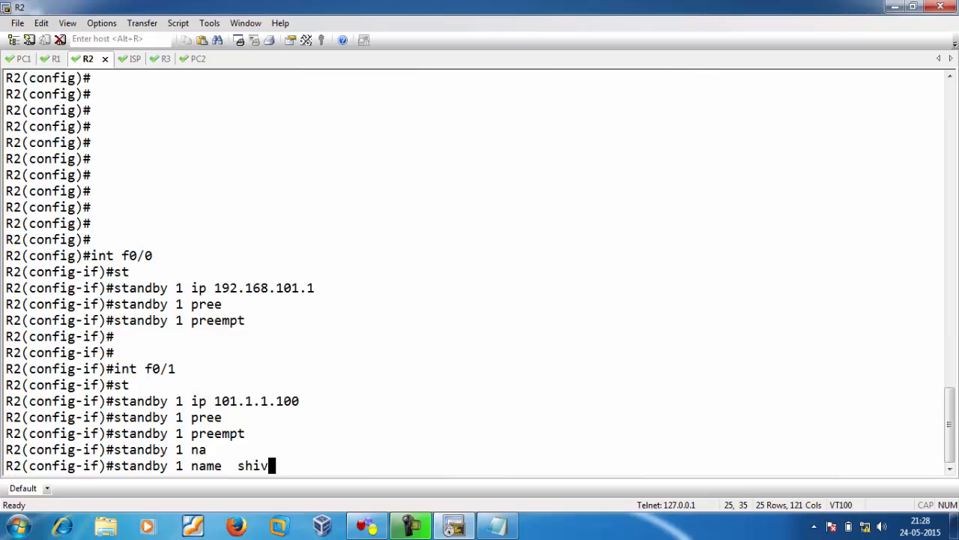
{"action": "key", "text": "Return"}
{"action": "key", "text": "Return"}
{"action": "key", "text": "Return"}
{"action": "key", "text": "Return"}
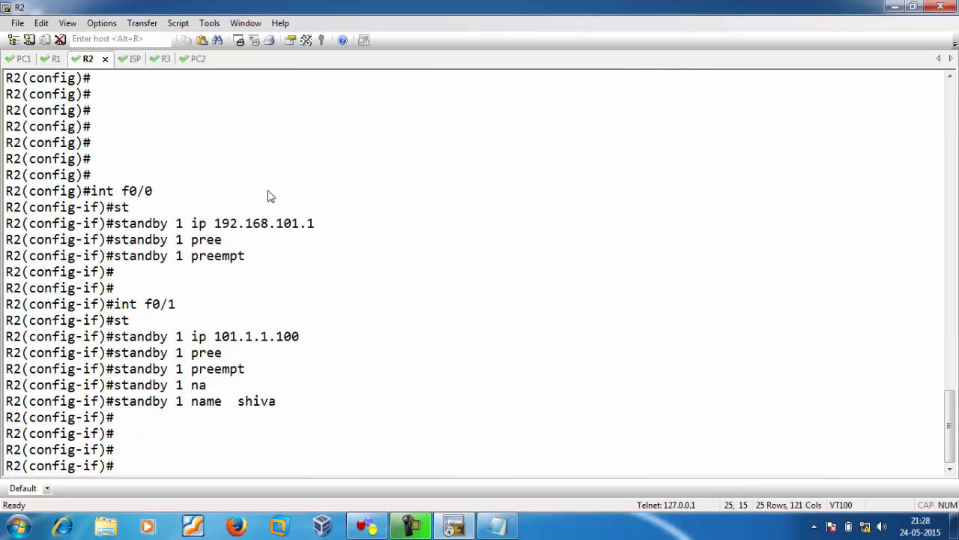
Copy all the adapted redundancy and IPC commands from Notepad into R2's console and return to privileged EXEC mode.
{"action": "left_click", "coordinate": [496, 526]}
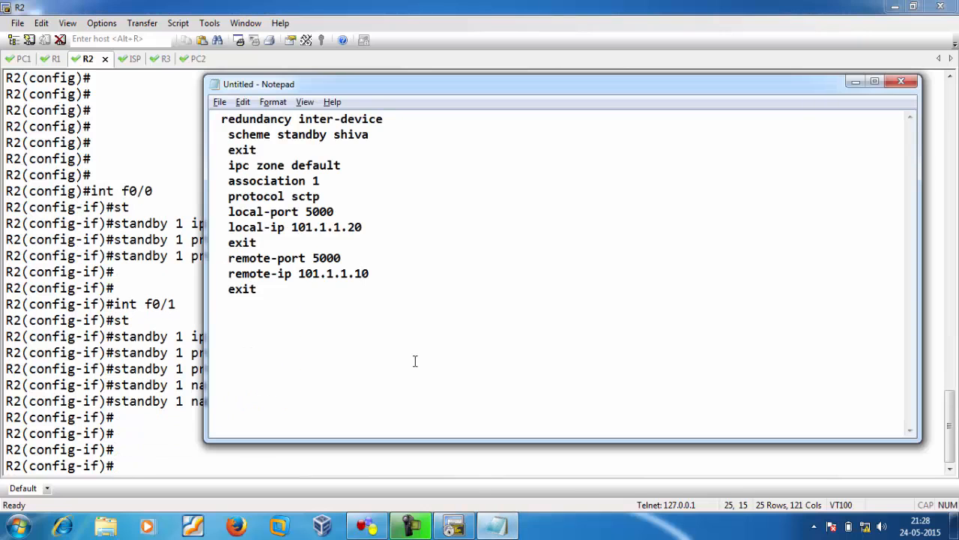
{"action": "key", "text": "ctrl+a"}
{"action": "key", "text": "ctrl+c"}
{"action": "key", "text": "alt+Tab"}
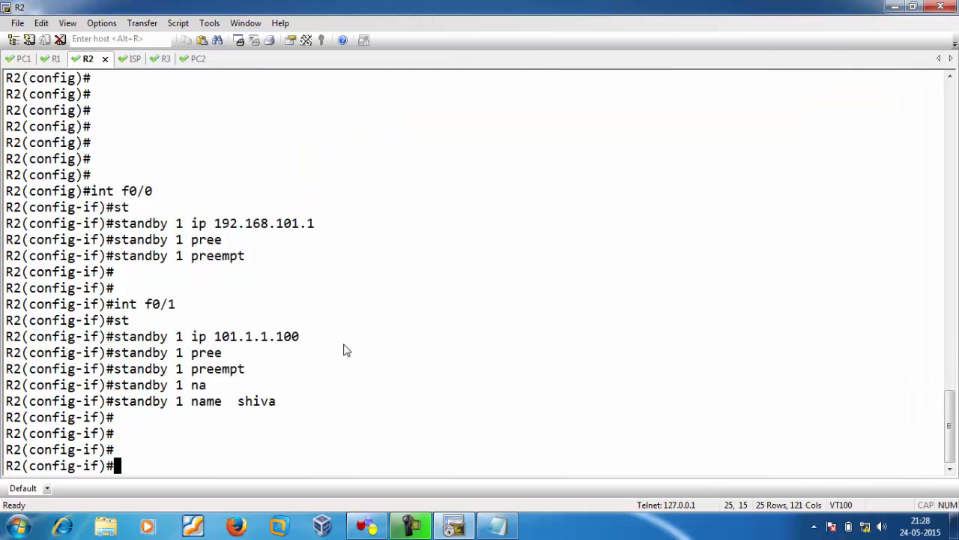
{"action": "right_click", "coordinate": [342, 349]}
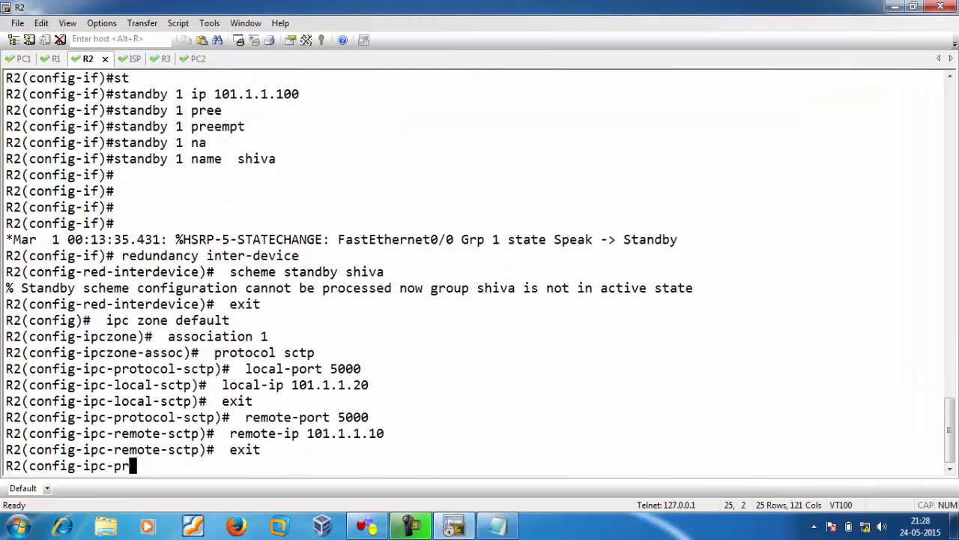
{"action": "key", "text": "ctrl+z"}
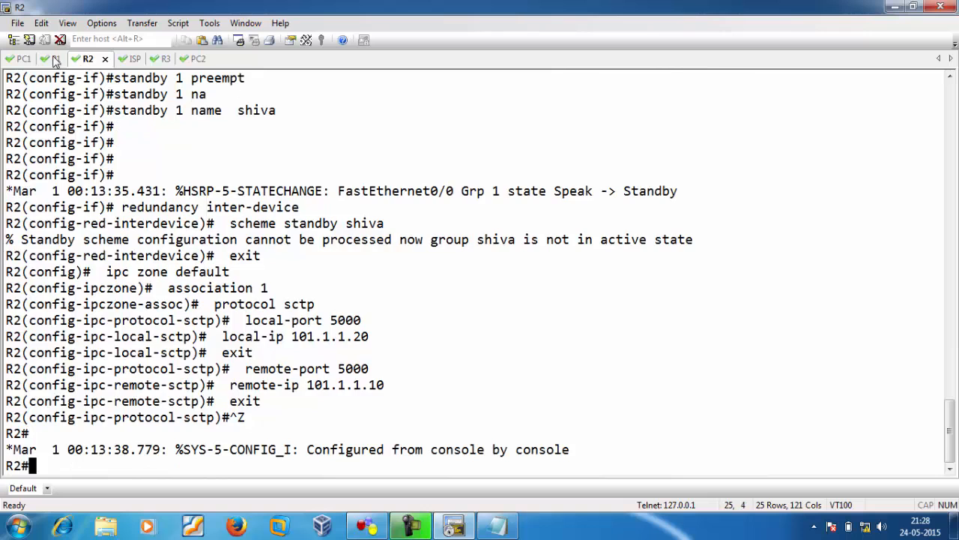
Return R1 to privileged EXEC mode and save its running configuration with the write command.
{"action": "left_click", "coordinate": [56, 59]}
{"action": "key", "text": "ctrl+z"}
{"action": "key", "text": "Return"}
{"action": "key", "text": "Return"}
{"action": "key", "text": "Return"}
{"action": "key", "text": "Return"}
{"action": "key", "text": "Return"}
{"action": "key", "text": "Return"}
{"action": "key", "text": "Return"}
{"action": "key", "text": "Return"}
{"action": "key", "text": "Return"}
{"action": "key", "text": "Return"}
{"action": "key", "text": "Return"}
{"action": "key", "text": "Return"}
{"action": "key", "text": "Return"}
{"action": "key", "text": "Return"}
{"action": "key", "text": "Return"}
{"action": "key", "text": "Return"}
{"action": "key", "text": "Return"}
{"action": "key", "text": "Return"}
{"action": "key", "text": "Return"}
{"action": "key", "text": "Return"}
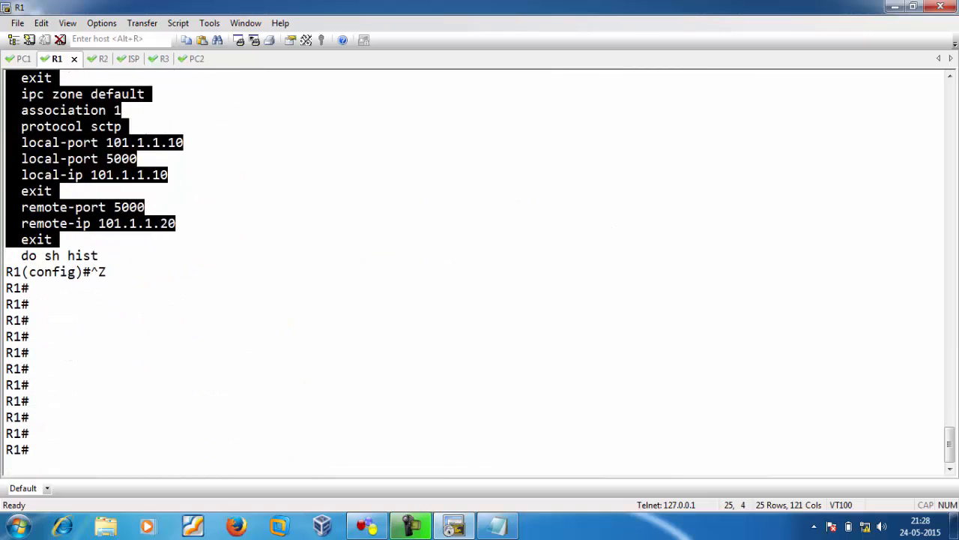
{"action": "type", "text": "wr"}
{"action": "key", "text": "Tab"}
{"action": "key", "text": "Return"}
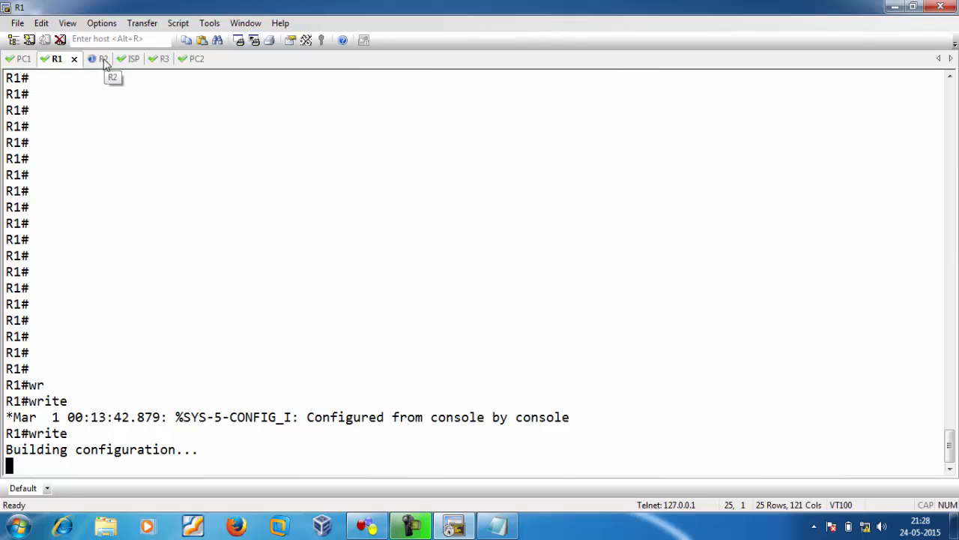
{"action": "key", "text": "Return"}
{"action": "key", "text": "Return"}
{"action": "key", "text": "Return"}
{"action": "key", "text": "Return"}
{"action": "key", "text": "Return"}
{"action": "key", "text": "Return"}
{"action": "key", "text": "Return"}
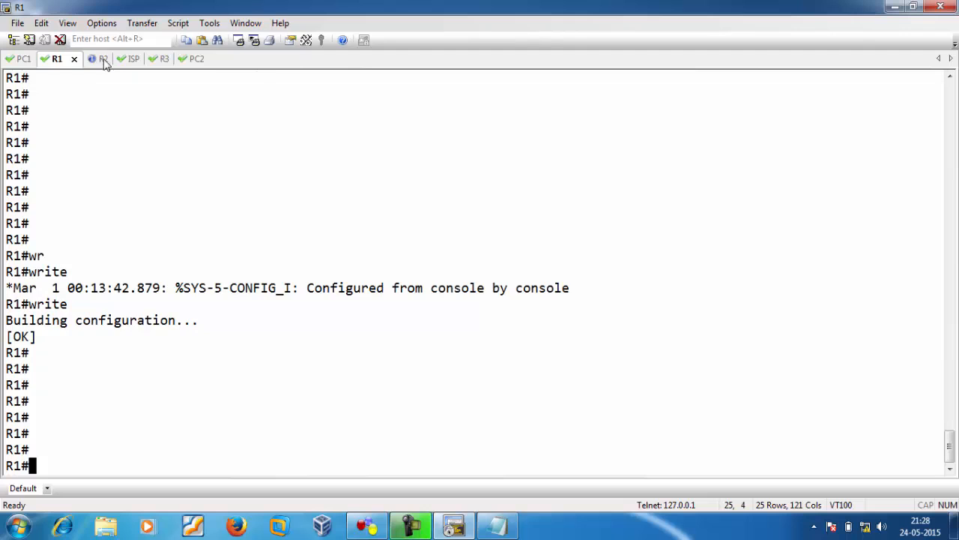
Save R2's running configuration with the write command.
{"action": "left_click", "coordinate": [103, 59]}
{"action": "type", "text": "wrr"}
{"action": "key", "text": "Tab"}
{"action": "key", "text": "Return"}
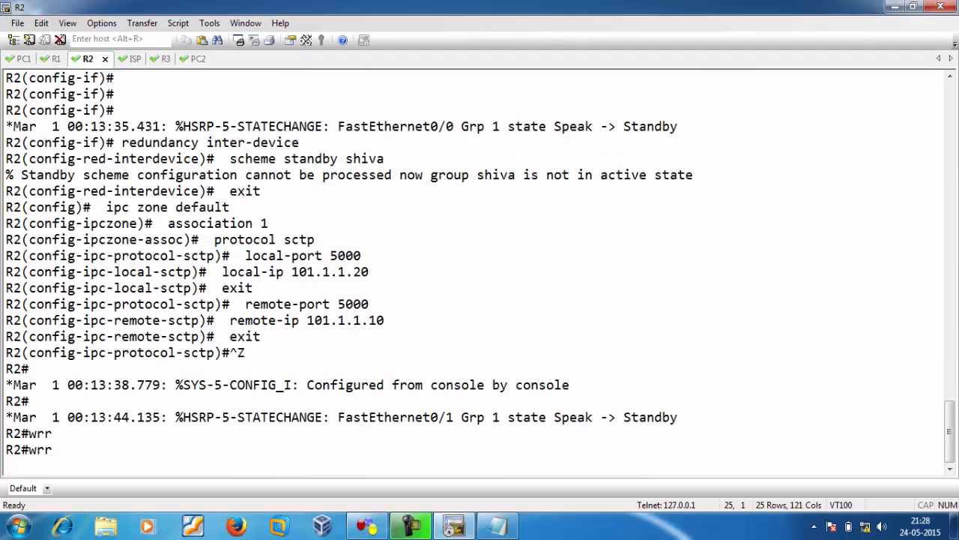
{"action": "type", "text": "wr"}
{"action": "key", "text": "Tab"}
{"action": "key", "text": "Return"}
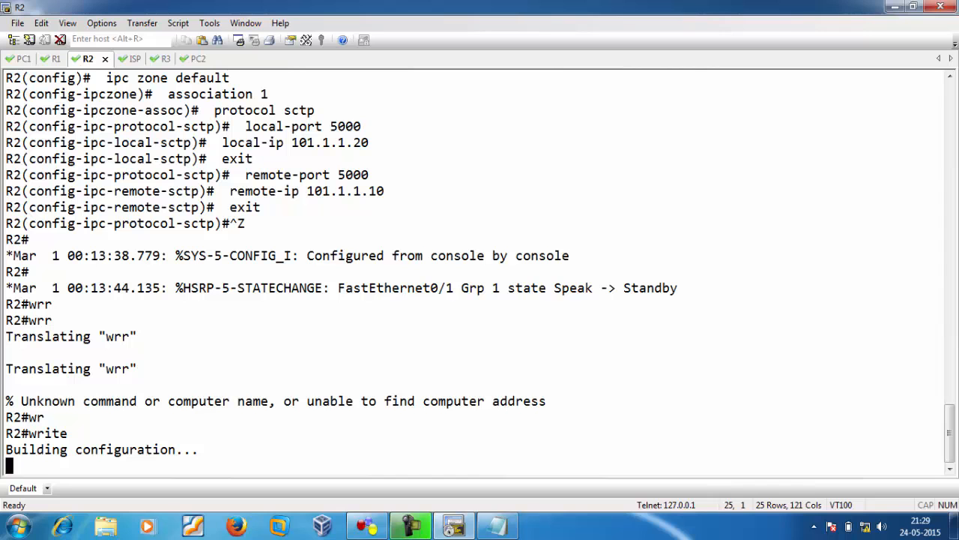
{"action": "key", "text": "Return"}
{"action": "key", "text": "Return"}
{"action": "key", "text": "Return"}
{"action": "key", "text": "Return"}
{"action": "key", "text": "Return"}
{"action": "key", "text": "Return"}
{"action": "key", "text": "Return"}
{"action": "key", "text": "Return"}
{"action": "key", "text": "Return"}
{"action": "key", "text": "Return"}
{"action": "key", "text": "Return"}
{"action": "key", "text": "Return"}
{"action": "key", "text": "Return"}
{"action": "key", "text": "Return"}
{"action": "key", "text": "Return"}
{"action": "key", "text": "Return"}
{"action": "key", "text": "Return"}
{"action": "key", "text": "Return"}
{"action": "key", "text": "Return"}
{"action": "key", "text": "Return"}
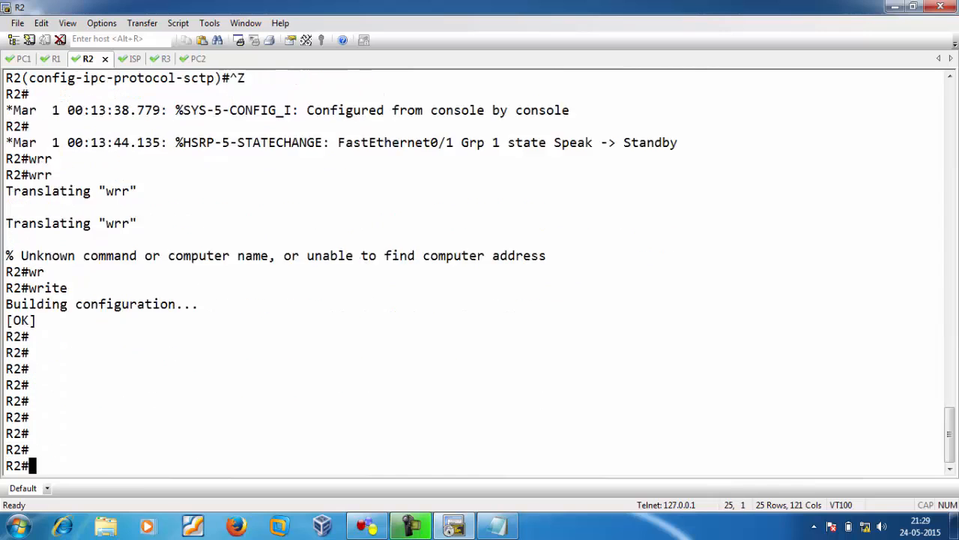
Show R2's inter-device redundancy status and examine the pending scheme line.
{"action": "type", "text": "sh redi"}
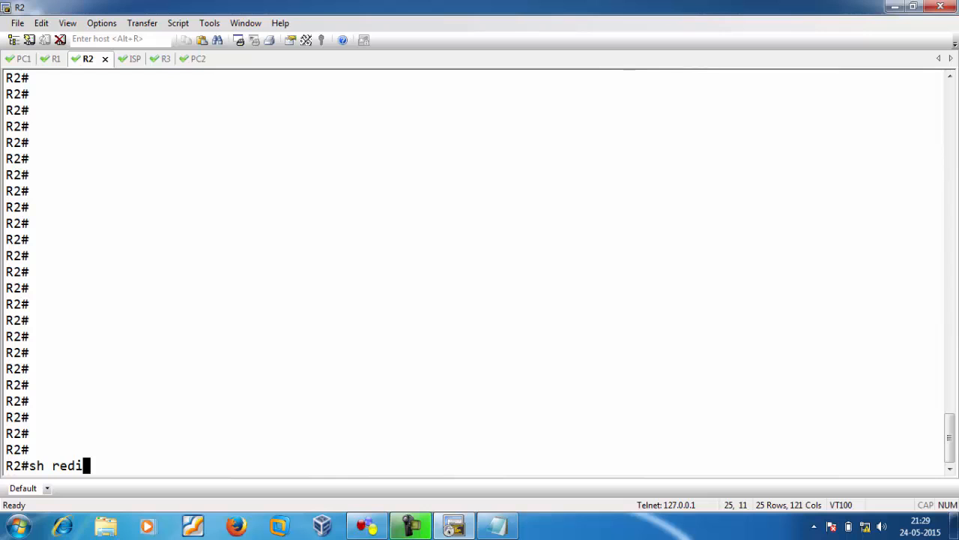
{"action": "key", "text": "Tab"}
{"action": "type", "text": "i"}
{"action": "key", "text": "Tab"}
{"action": "key", "text": "Return"}
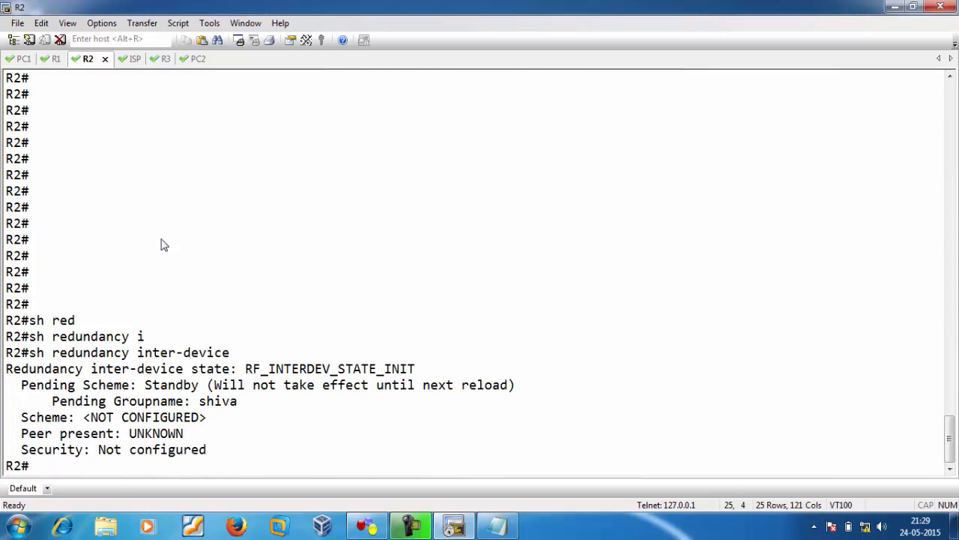
{"action": "left_click_drag", "start_coordinate": [15, 386], "coordinate": [522, 389]}
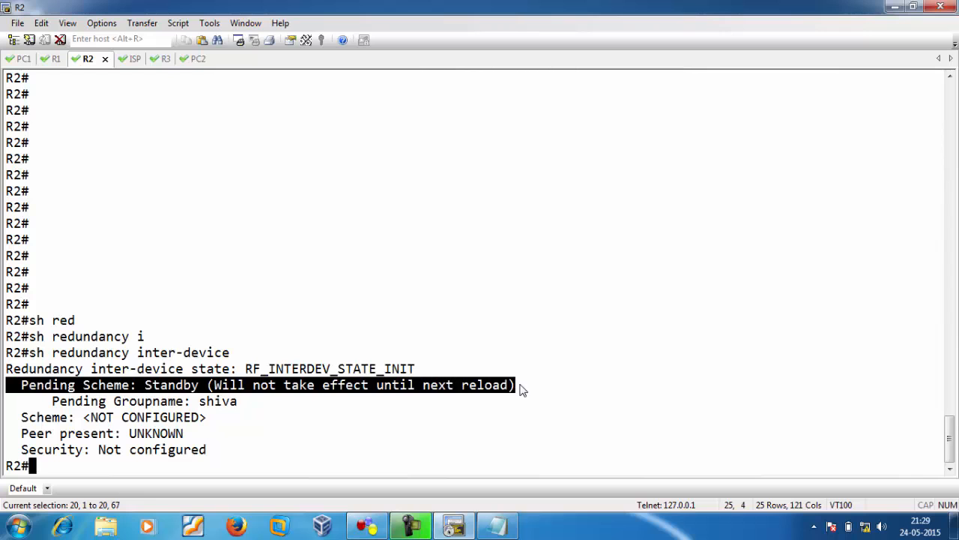
{"action": "left_click", "coordinate": [542, 413]}
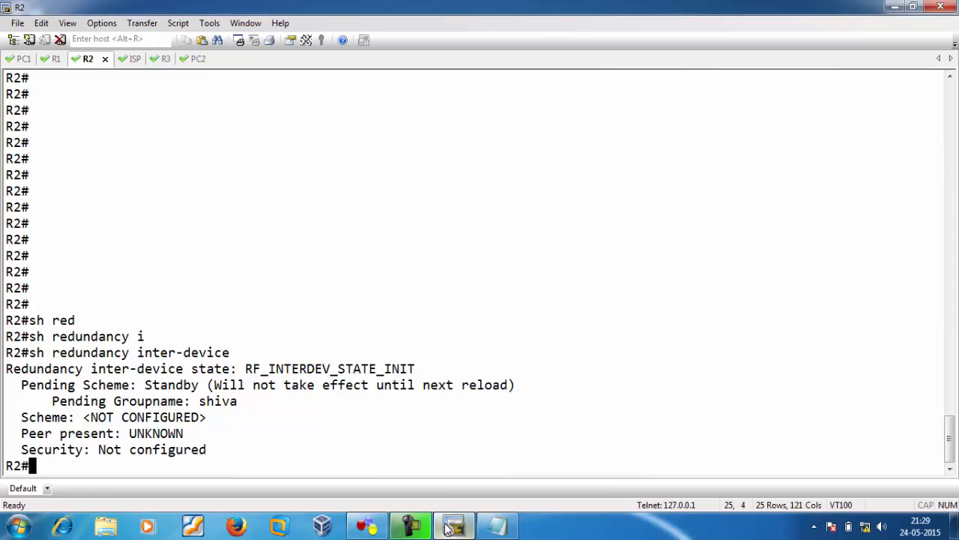
Switch to GNS3 and reload R1 and R2 in the topology.
{"action": "left_click", "coordinate": [367, 526]}
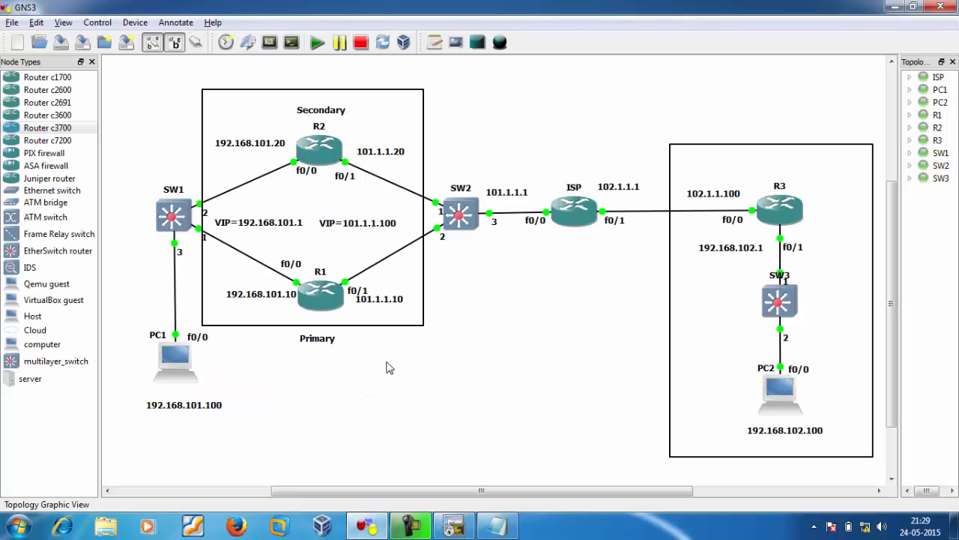
{"action": "right_click", "coordinate": [315, 308]}
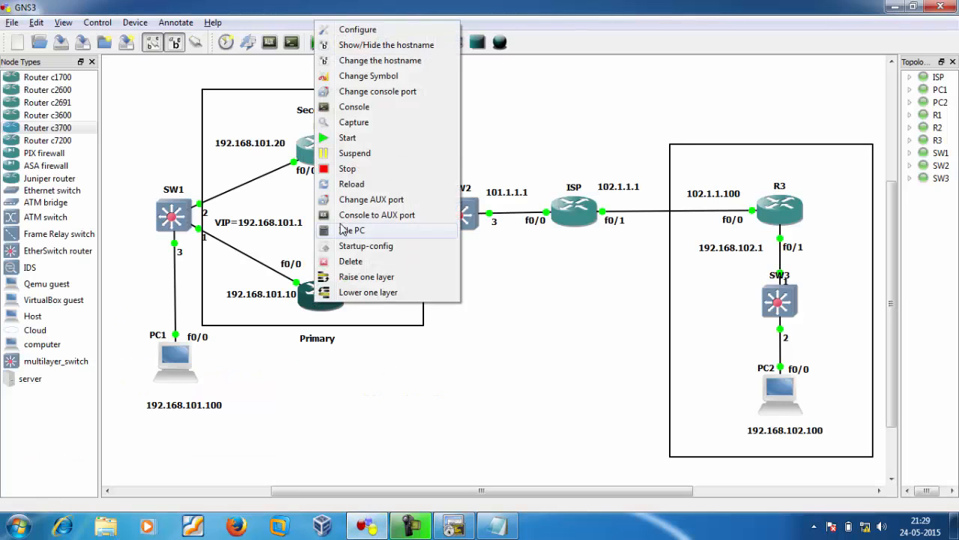
{"action": "left_click", "coordinate": [374, 184]}
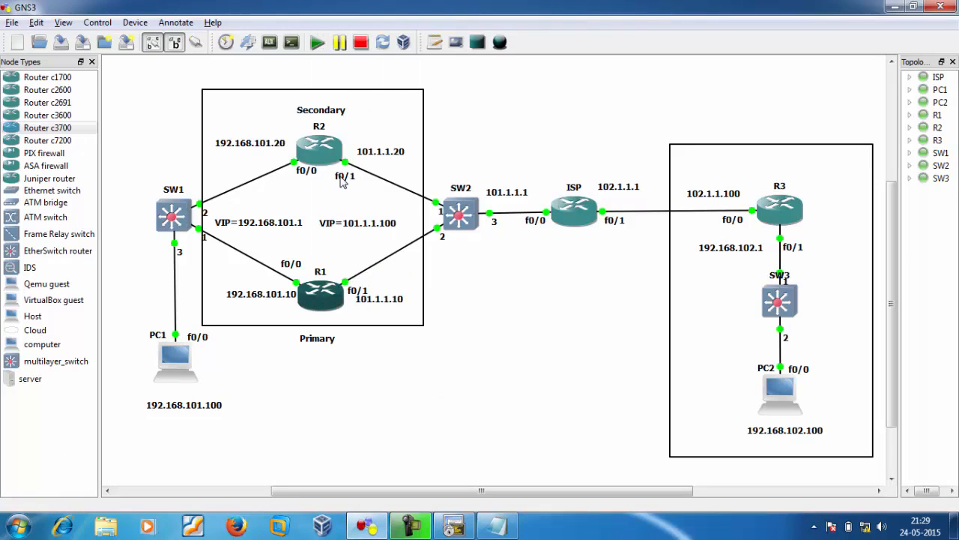
{"action": "right_click", "coordinate": [315, 157]}
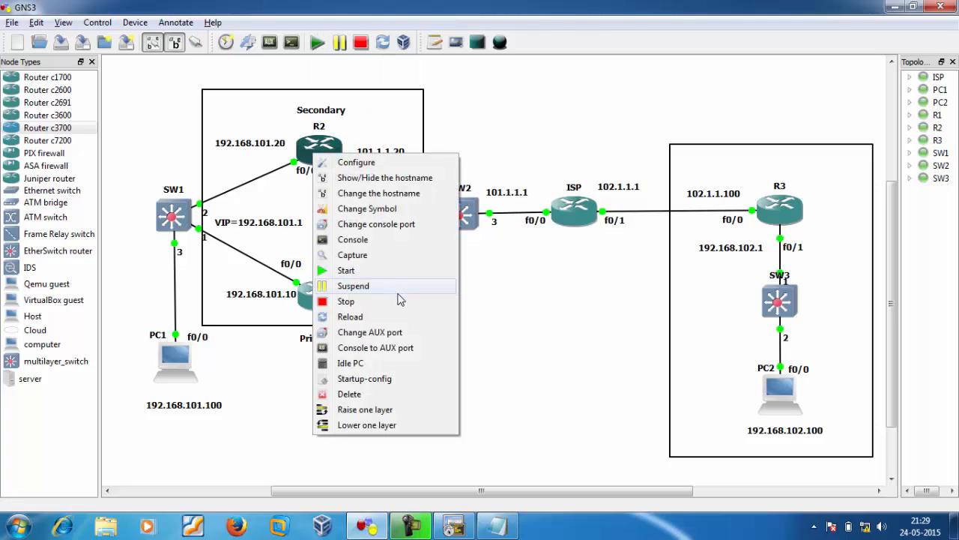
{"action": "left_click", "coordinate": [399, 318]}
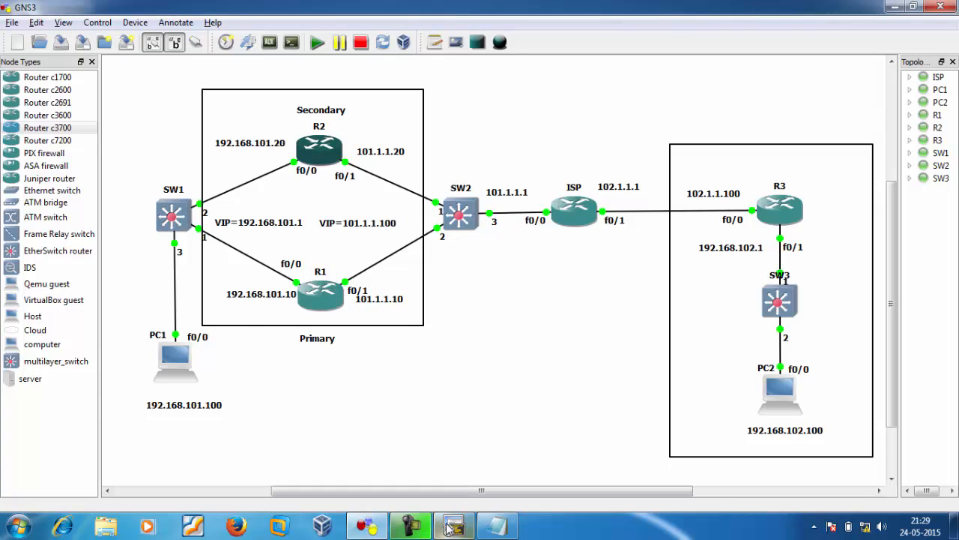
Switch back to SecureCRT, reconnect the R1 and R2 console sessions and check their boot output.
{"action": "left_click", "coordinate": [419, 525]}
{"action": "left_click", "coordinate": [54, 59]}
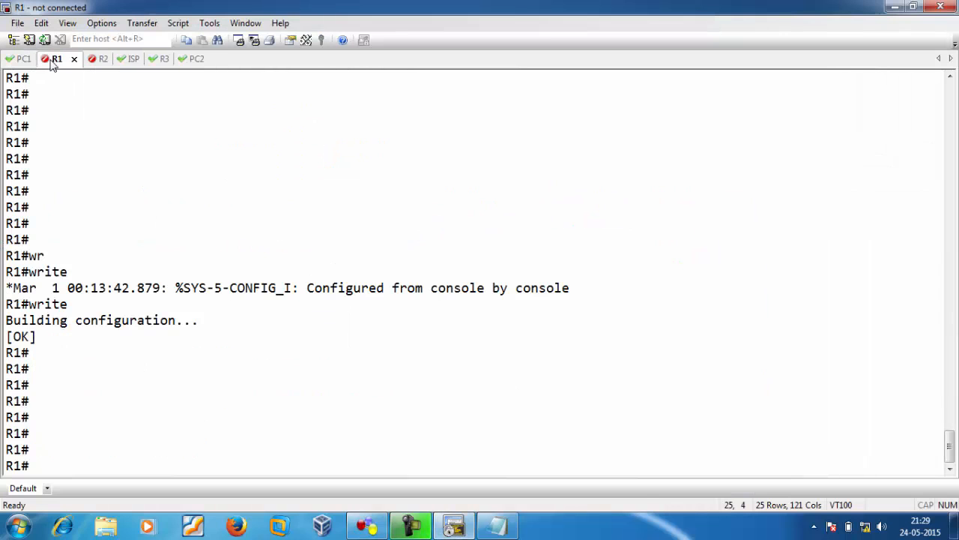
{"action": "key", "text": "Return"}
{"action": "left_click", "coordinate": [91, 59]}
{"action": "key", "text": "Return"}
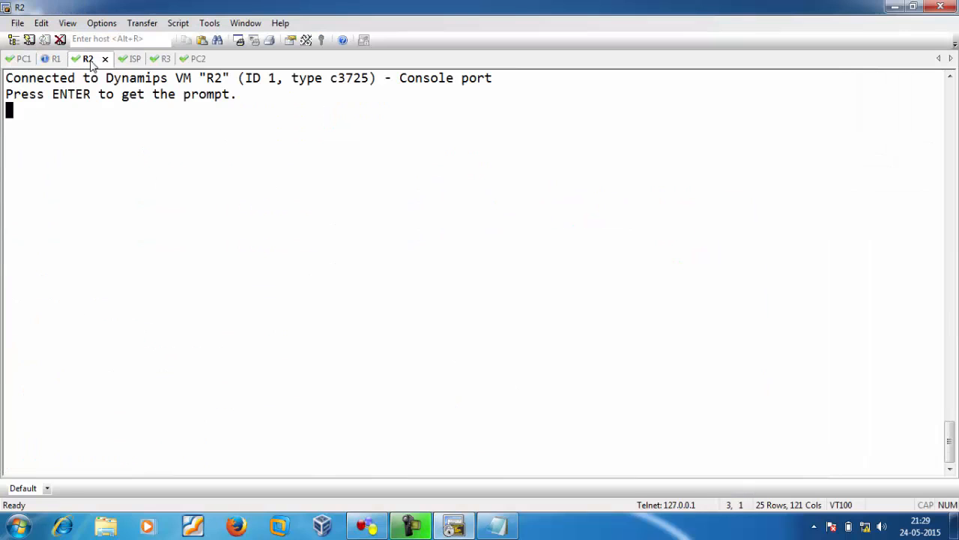
{"action": "left_click", "coordinate": [49, 58]}
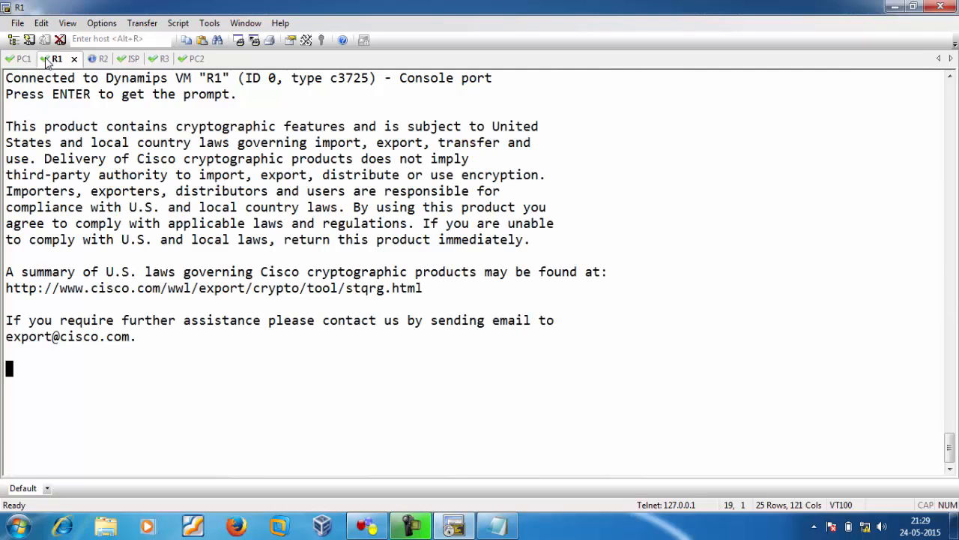
{"action": "scroll", "coordinate": [951, 450], "scroll_direction": "up", "scroll_amount": 8}
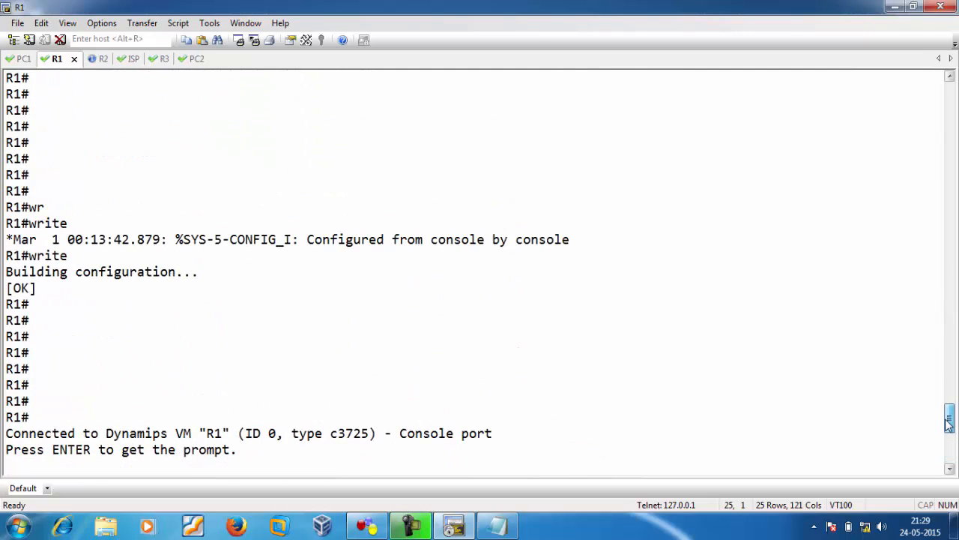
{"action": "scroll", "coordinate": [951, 450], "scroll_direction": "down", "scroll_amount": 8}
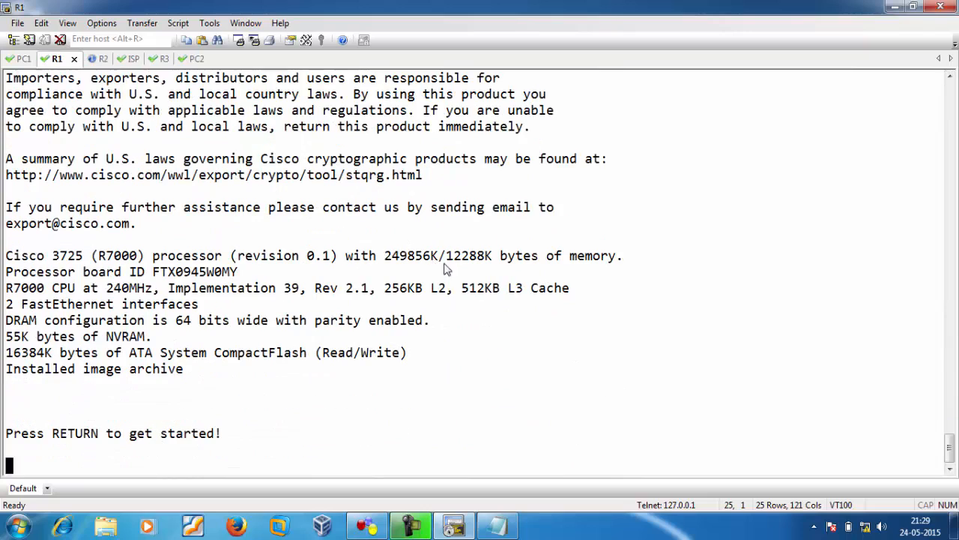
{"action": "left_click", "coordinate": [99, 57]}
{"action": "mouse_move", "coordinate": [949, 449]}
{"action": "left_mouse_down"}
{"action": "mouse_move", "coordinate": [948, 365]}
{"action": "mouse_move", "coordinate": [949, 436]}
{"action": "left_mouse_up"}
{"action": "left_click", "coordinate": [56, 60]}
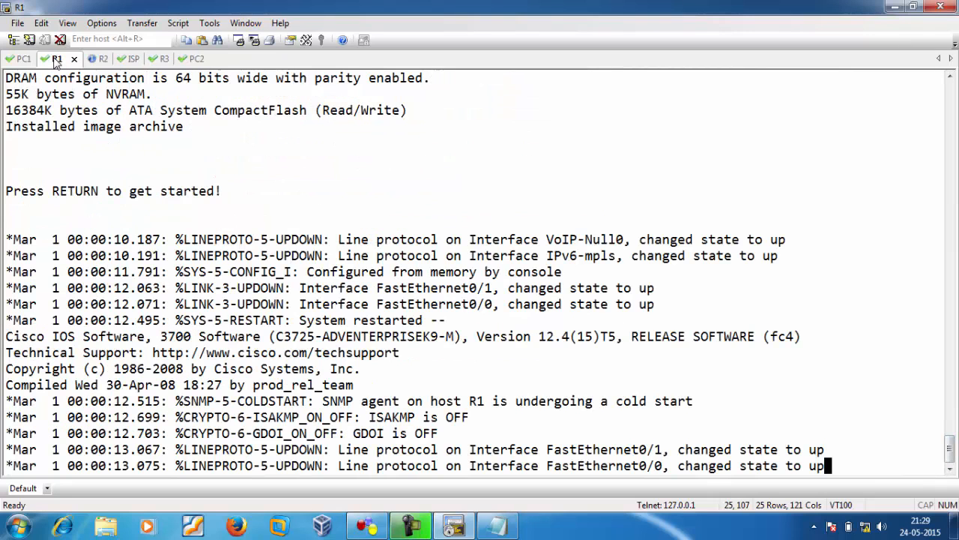
Bring up the privileged EXEC prompt on the R1 and R2 consoles.
{"action": "key", "text": "Return"}
{"action": "key", "text": "Return"}
{"action": "key", "text": "Return"}
{"action": "key", "text": "Return"}
{"action": "key", "text": "Return"}
{"action": "key", "text": "Return"}
{"action": "key", "text": "Return"}
{"action": "key", "text": "Return"}
{"action": "key", "text": "Return"}
{"action": "key", "text": "Return"}
{"action": "key", "text": "Return"}
{"action": "key", "text": "Return"}
{"action": "key", "text": "Return"}
{"action": "key", "text": "Return"}
{"action": "key", "text": "Return"}
{"action": "key", "text": "Return"}
{"action": "key", "text": "Return"}
{"action": "key", "text": "Return"}
{"action": "key", "text": "Return"}
{"action": "key", "text": "Return"}
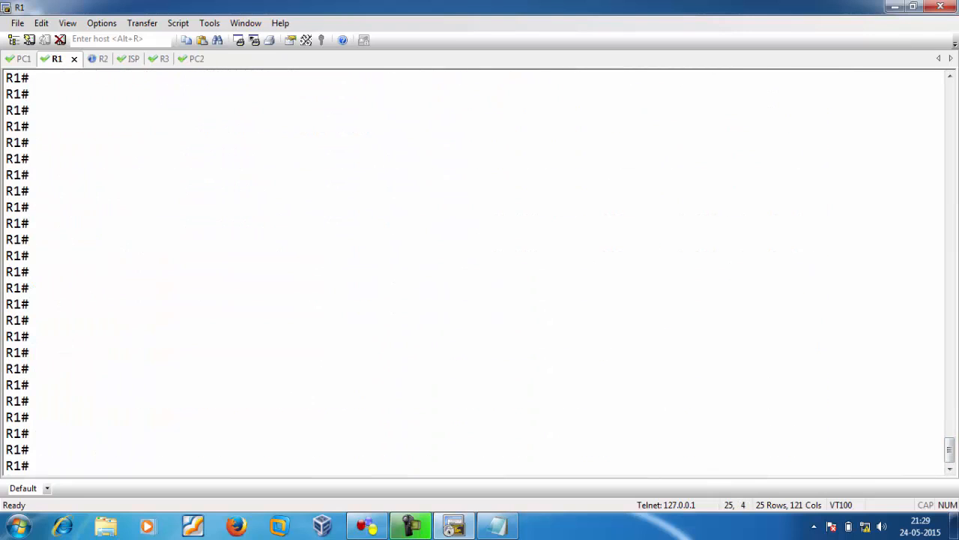
{"action": "left_click", "coordinate": [102, 60]}
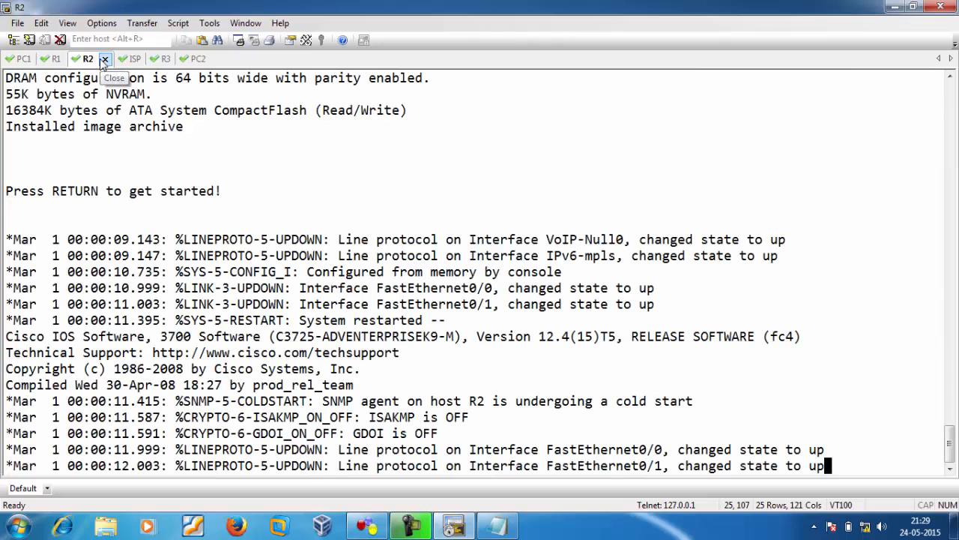
{"action": "key", "text": "Return"}
{"action": "key", "text": "Return"}
{"action": "key", "text": "Return"}
{"action": "key", "text": "Return"}
{"action": "key", "text": "Return"}
{"action": "key", "text": "Return"}
{"action": "key", "text": "Return"}
{"action": "key", "text": "Return"}
{"action": "key", "text": "Return"}
{"action": "key", "text": "Return"}
{"action": "key", "text": "Return"}
{"action": "key", "text": "Return"}
{"action": "key", "text": "Return"}
{"action": "key", "text": "Return"}
{"action": "key", "text": "Return"}
{"action": "key", "text": "Return"}
{"action": "key", "text": "Return"}
{"action": "key", "text": "Return"}
{"action": "key", "text": "Return"}
{"action": "key", "text": "Return"}
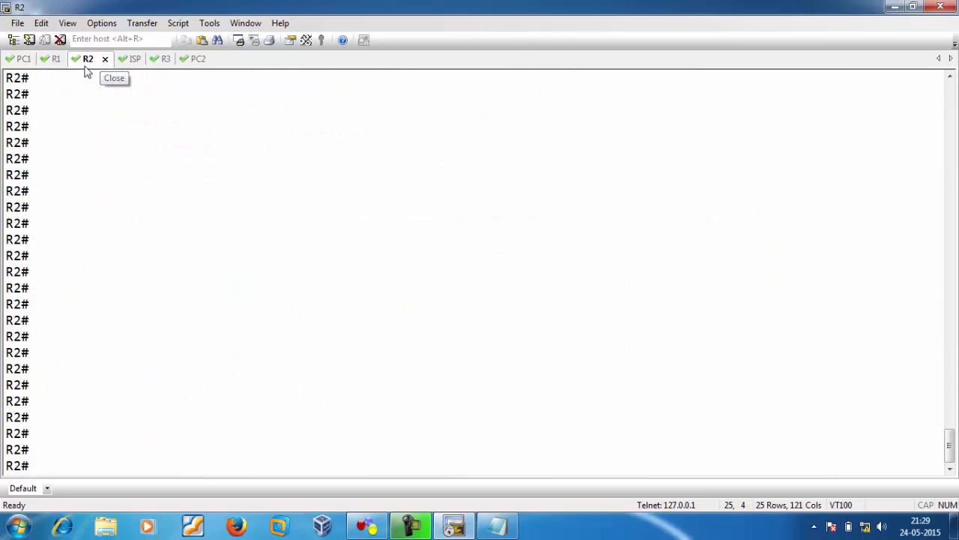
Enter global configuration mode on R1 and create ISAKMP policy 1.
{"action": "left_click", "coordinate": [56, 59]}
{"action": "type", "text": "conf t"}
{"action": "key", "text": "Return"}
{"action": "key", "text": "Return"}
{"action": "key", "text": "Return"}
{"action": "key", "text": "Return"}
{"action": "key", "text": "Return"}
{"action": "key", "text": "Return"}
{"action": "key", "text": "Return"}
{"action": "key", "text": "Return"}
{"action": "key", "text": "Return"}
{"action": "key", "text": "Return"}
{"action": "key", "text": "Return"}
{"action": "key", "text": "Return"}
{"action": "key", "text": "Return"}
{"action": "key", "text": "Return"}
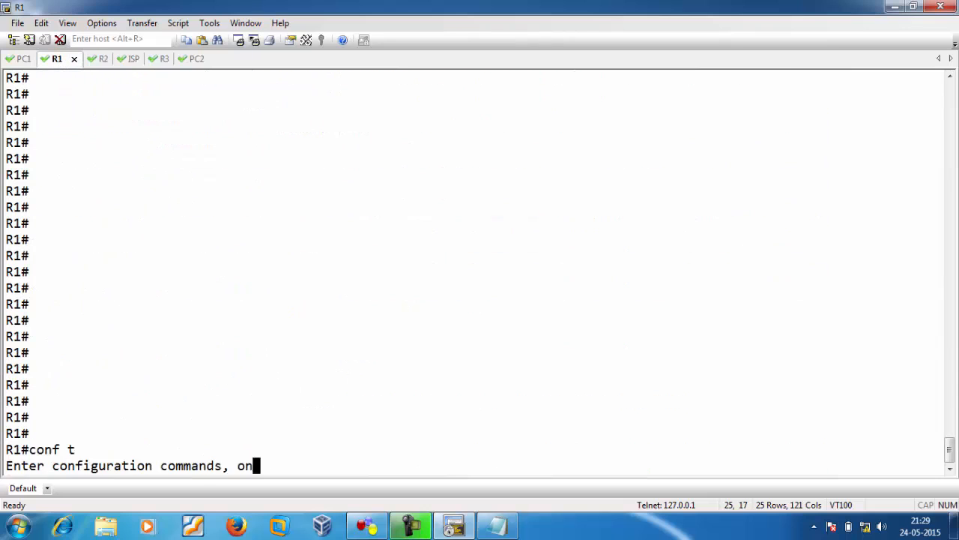
{"action": "key", "text": "alt+Tab"}
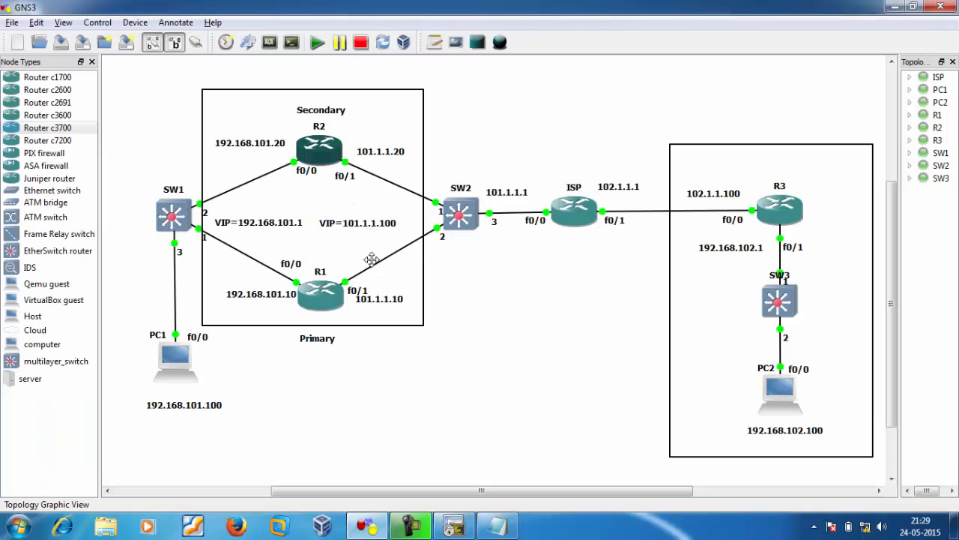
{"action": "key", "text": "alt+Tab"}
{"action": "type", "text": "ry"}
{"action": "key", "text": "Tab"}
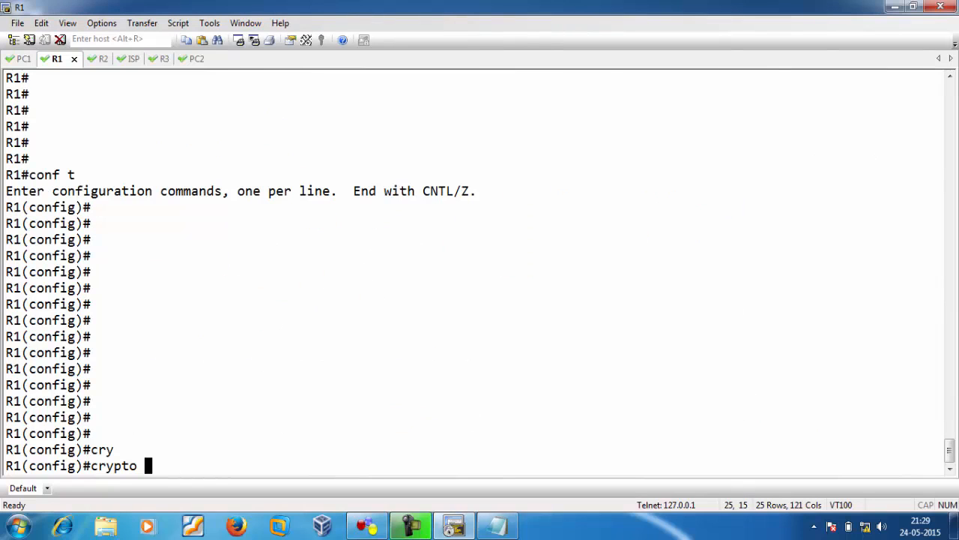
{"action": "type", "text": "is"}
{"action": "key", "text": "Tab"}
{"action": "type", "text": "po"}
{"action": "key", "text": "Tab"}
{"action": "type", "text": "1"}
{"action": "key", "text": "Return"}
Set the authentication method of R1's ISAKMP policy 1 to pre-share.
{"action": "type", "text": "authe"}
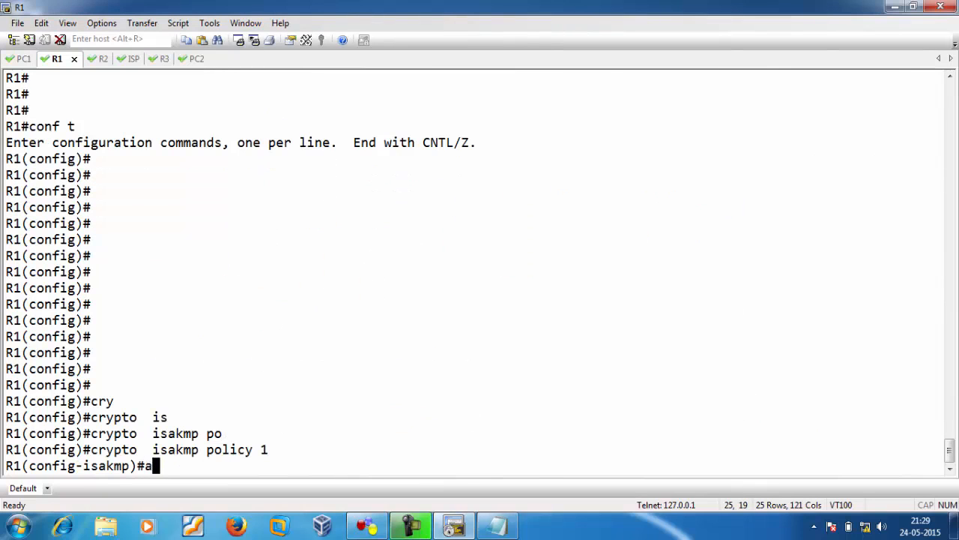
{"action": "key", "text": "Tab"}
{"action": "type", "text": "p"}
{"action": "key", "text": "Tab"}
{"action": "key", "text": "Return"}
Set R1's ISAKMP policy 1 to AES encryption and SHA hashing.
{"action": "type", "text": "en"}
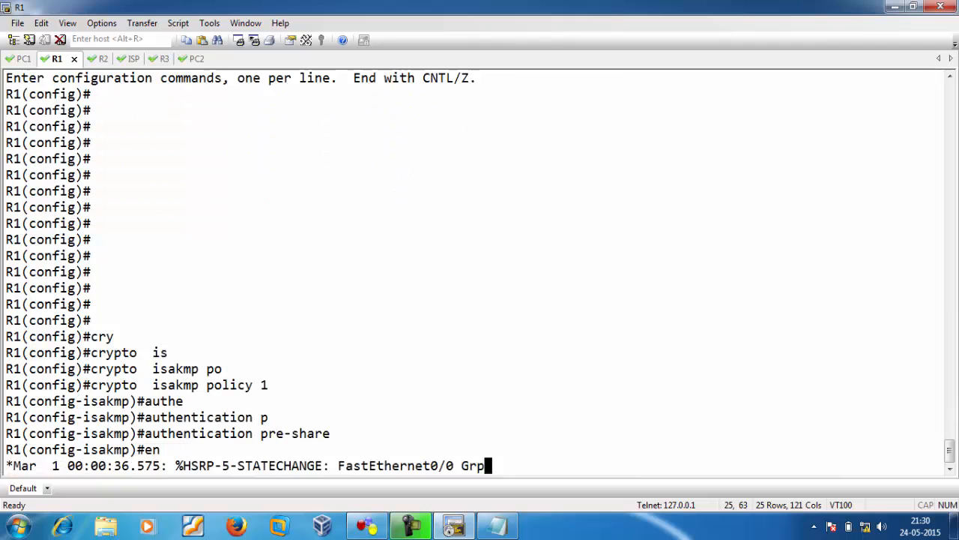
{"action": "type", "text": "cryption aes"}
{"action": "key", "text": "Tab"}
{"action": "type", "text": "a"}
{"action": "key", "text": "Tab"}
{"action": "key", "text": "Return"}
{"action": "type", "text": "hash"}
{"action": "key", "text": "Tab"}
{"action": "type", "text": "s"}
{"action": "key", "text": "Tab"}
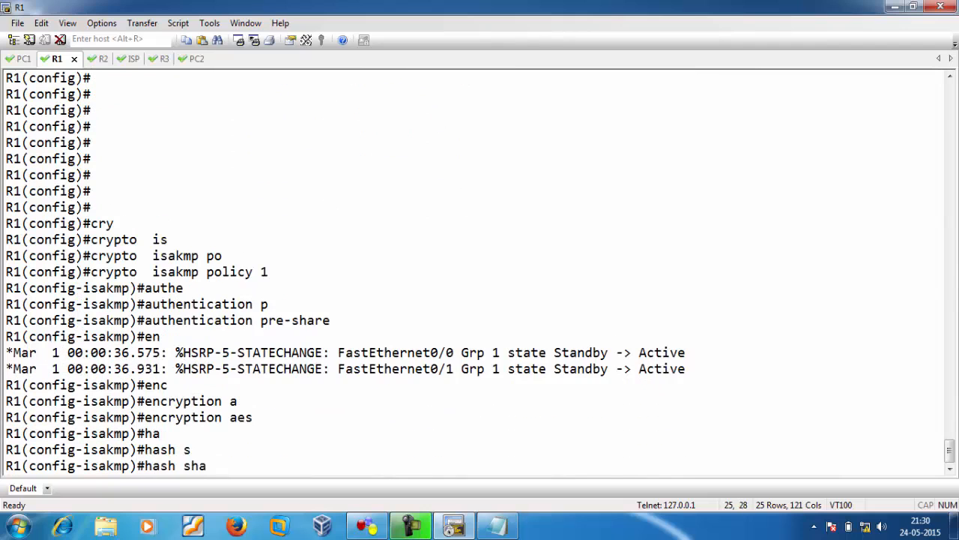
{"action": "key", "text": "Return"}
Set the ISAKMP policy's Diffie-Hellman group to 5 and its lifetime to 1800, and exit policy configuration.
{"action": "type", "text": "gr"}
{"action": "key", "text": "Tab"}
{"action": "type", "text": "5"}
{"action": "key", "text": "Return"}
{"action": "type", "text": "lif"}
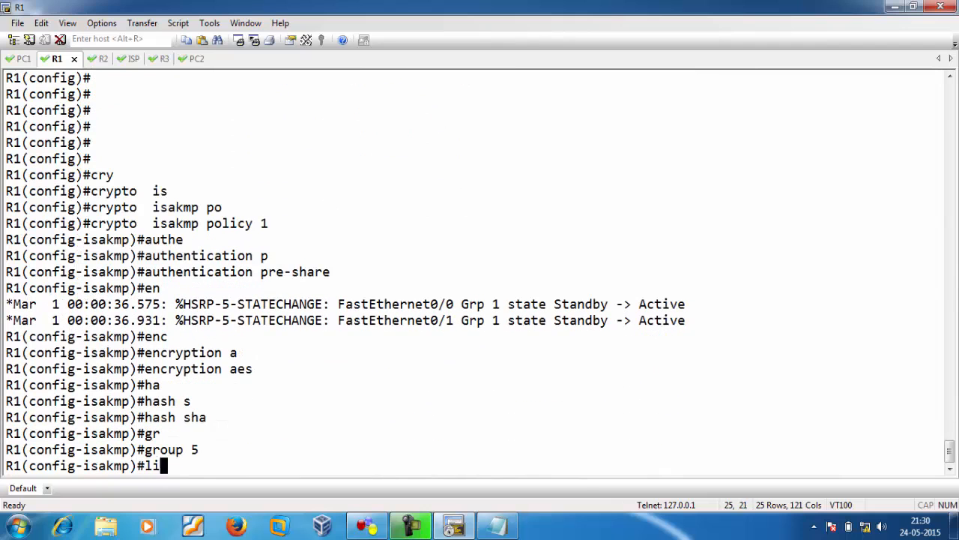
{"action": "key", "text": "Tab"}
{"action": "type", "text": "1800"}
{"action": "key", "text": "Return"}
{"action": "type", "text": "ex"}
{"action": "key", "text": "Tab"}
{"action": "key", "text": "Return"}
Enter the ISAKMP pre-shared key on R1 for peer address 102.1.1.100, checking R3's address in the GNS3 topology.
{"action": "type", "text": "cry"}
{"action": "key", "text": "Tab"}
{"action": "type", "text": "is"}
{"action": "key", "text": "Tab"}
{"action": "type", "text": "key s"}
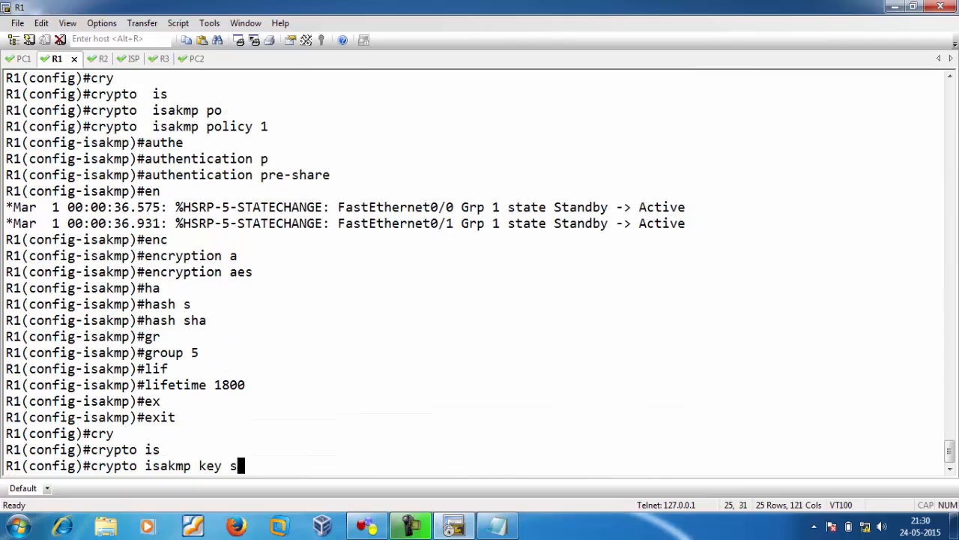
{"action": "type", "text": "hiva add 102.1.1.100"}
{"action": "key", "text": "alt+Tab"}
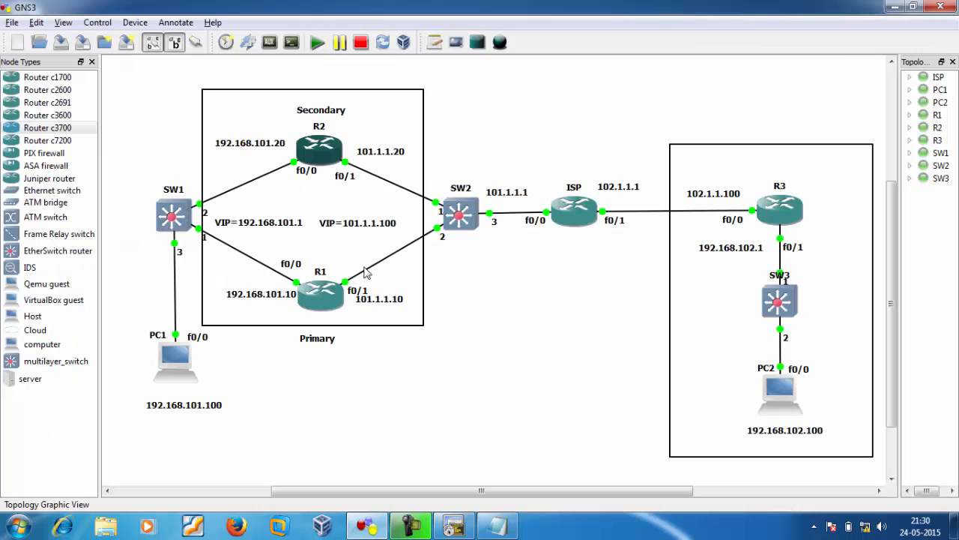
{"action": "left_click", "coordinate": [723, 193]}
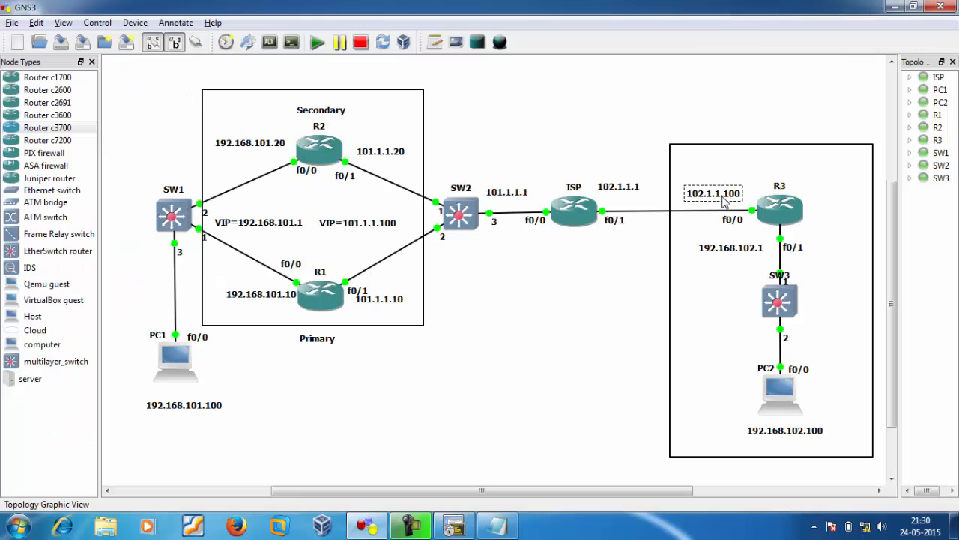
{"action": "key", "text": "alt+Tab"}
{"action": "key", "text": "Return"}
{"action": "key", "text": "Return"}
Create the IPsec transform set t-set on R1 with esp-aes and esp-sha-hmac.
{"action": "type", "text": "cry"}
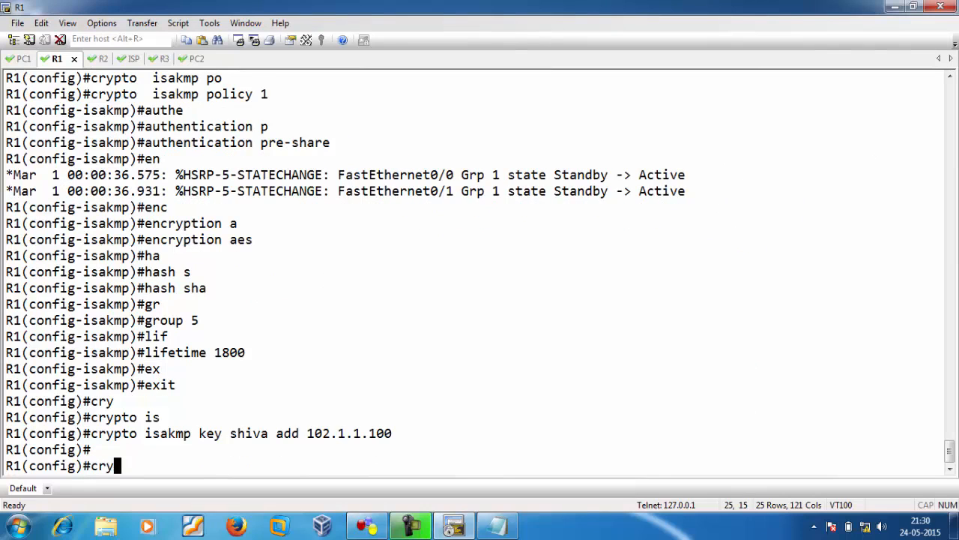
{"action": "key", "text": "Tab"}
{"action": "type", "text": "ip"}
{"action": "key", "text": "Tab"}
{"action": "type", "text": "tr"}
{"action": "key", "text": "Tab"}
{"action": "type", "text": "t-"}
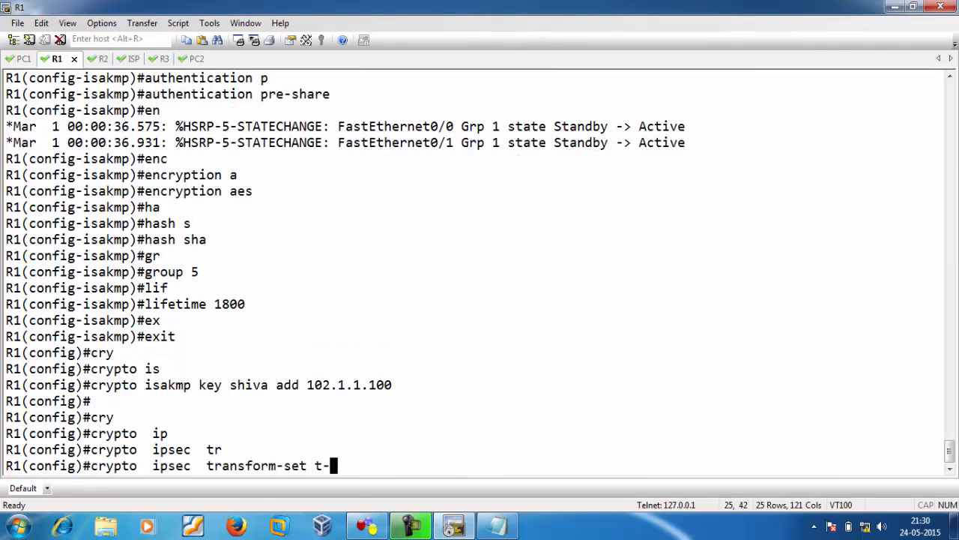
{"action": "type", "text": "set esp-a"}
{"action": "key", "text": "Tab"}
{"action": "type", "text": "esp-"}
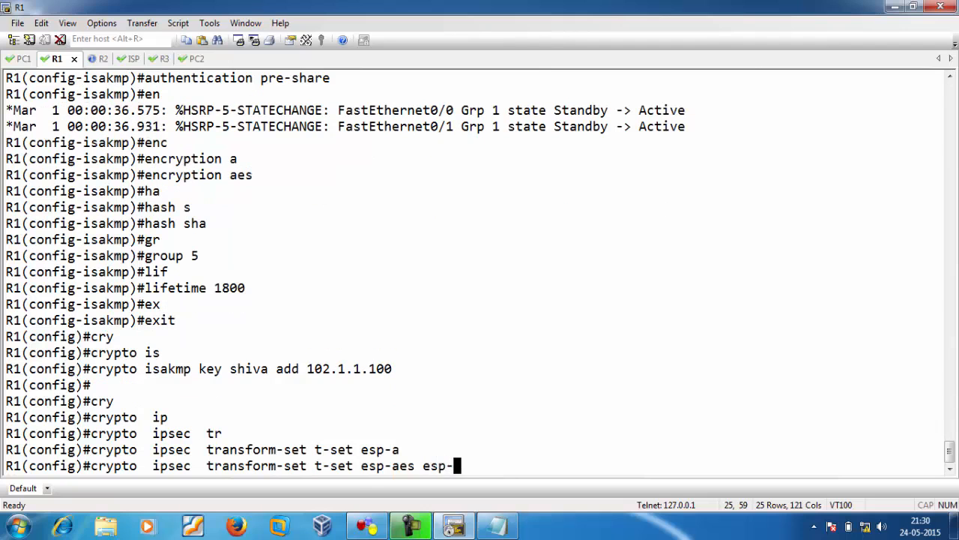
{"action": "type", "text": "s"}
{"action": "key", "text": "Tab"}
{"action": "key", "text": "Return"}
Set the transform set to tunnel mode and exit its configuration.
{"action": "type", "text": "mo"}
{"action": "key", "text": "Tab"}
{"action": "type", "text": "t"}
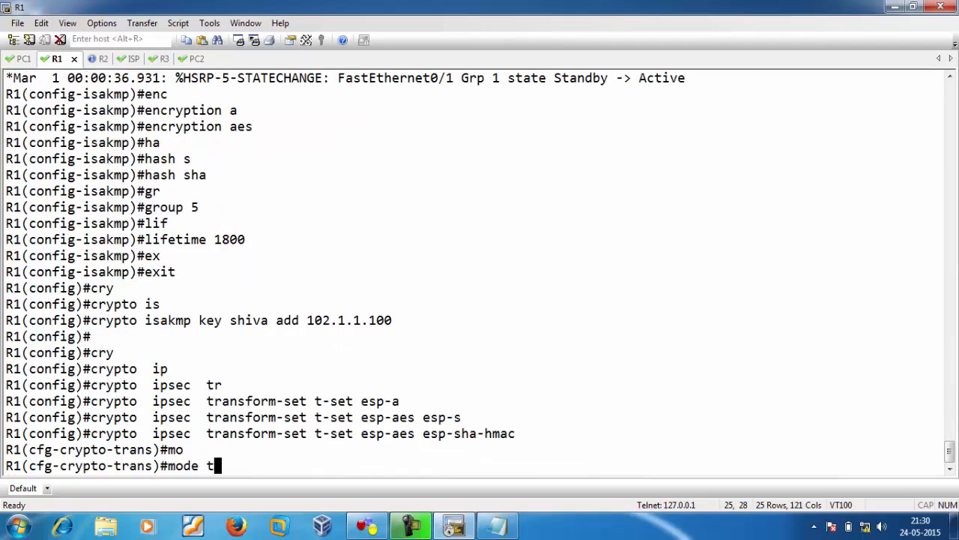
{"action": "type", "text": "u"}
{"action": "key", "text": "Tab"}
{"action": "key", "text": "Return"}
{"action": "type", "text": "ex"}
{"action": "key", "text": "Tab"}
{"action": "key", "text": "Return"}
Set R1's IPsec security-association lifetime to 1800 seconds.
{"action": "type", "text": "cry"}
{"action": "key", "text": "Tab"}
{"action": "type", "text": "ip"}
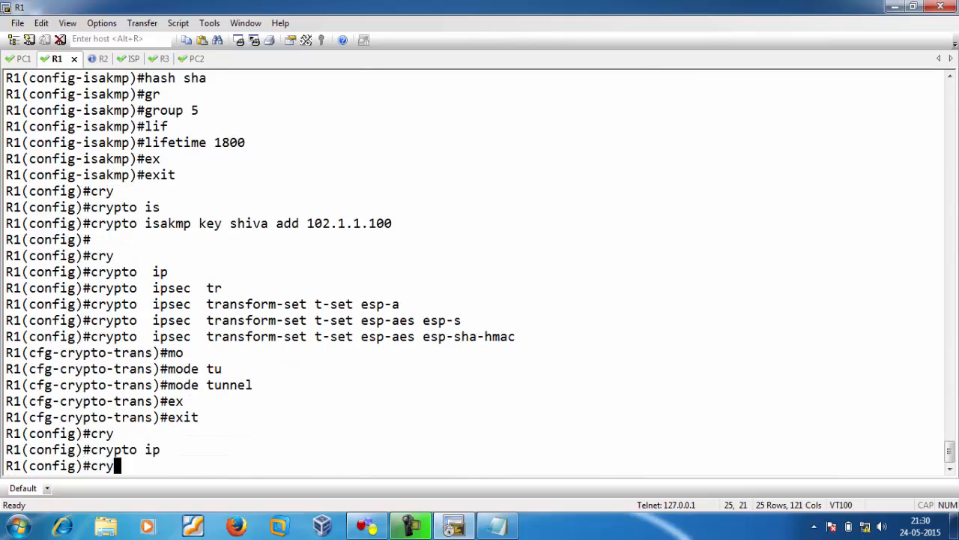
{"action": "type", "text": "s"}
{"action": "key", "text": "Tab"}
{"action": "type", "text": "l"}
{"action": "key", "text": "Tab"}
{"action": "type", "text": "s"}
{"action": "key", "text": "Tab"}
{"action": "type", "text": "1800"}
{"action": "key", "text": "Return"}
Create access list 101 on R1 permitting IP from 192.168.101.0 0.0.0.255 to 192.168.102.0 0.0.0.255.
{"action": "type", "text": "acc"}
{"action": "key", "text": "Tab"}
{"action": "type", "text": "101 pe"}
{"action": "key", "text": "Tab"}
{"action": "type", "text": "ip "}
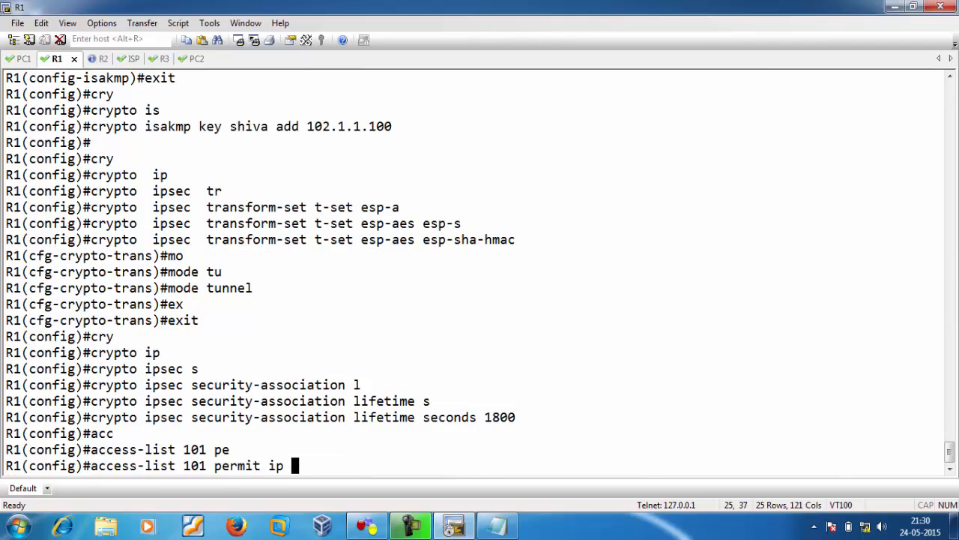
{"action": "type", "text": "192.168.101."}
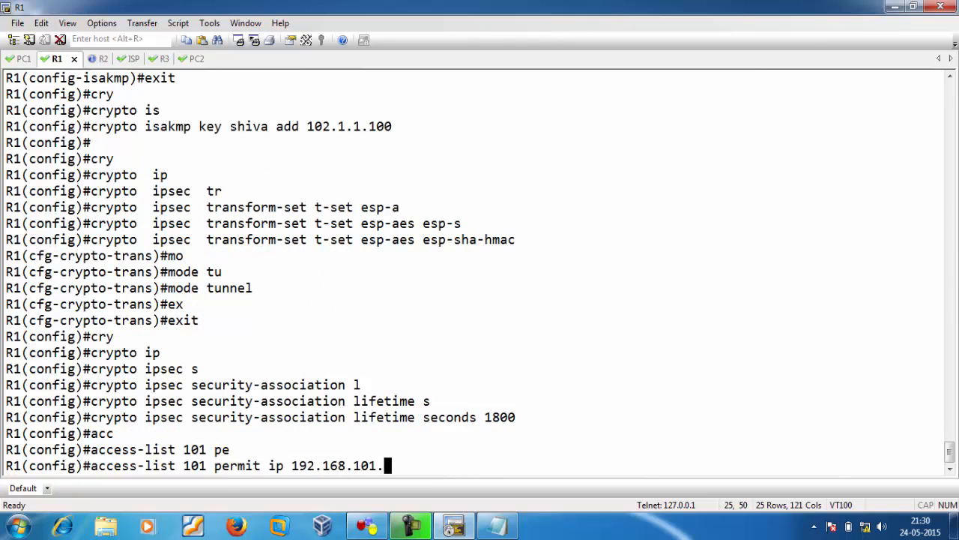
{"action": "type", "text": "0 0.0.0.25"}
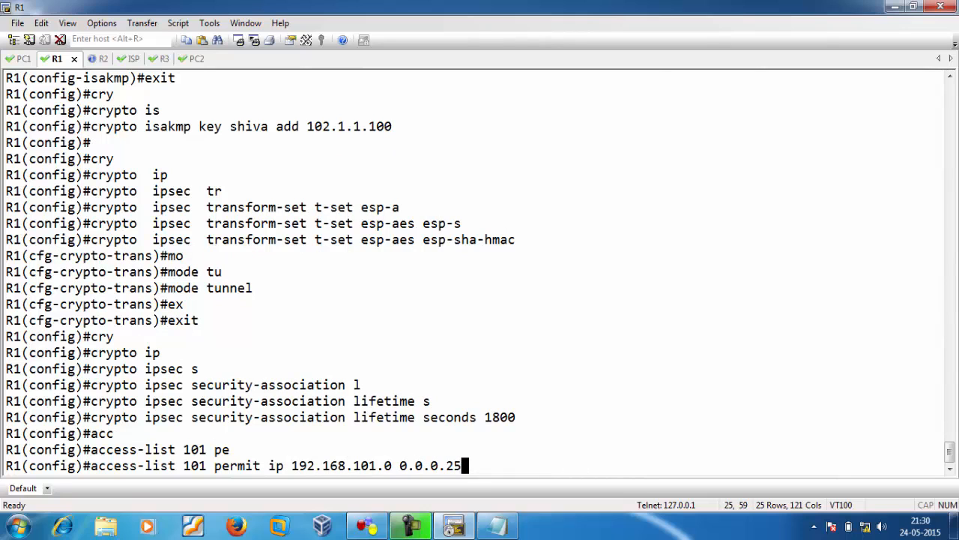
{"action": "type", "text": "5 192.168.102"}
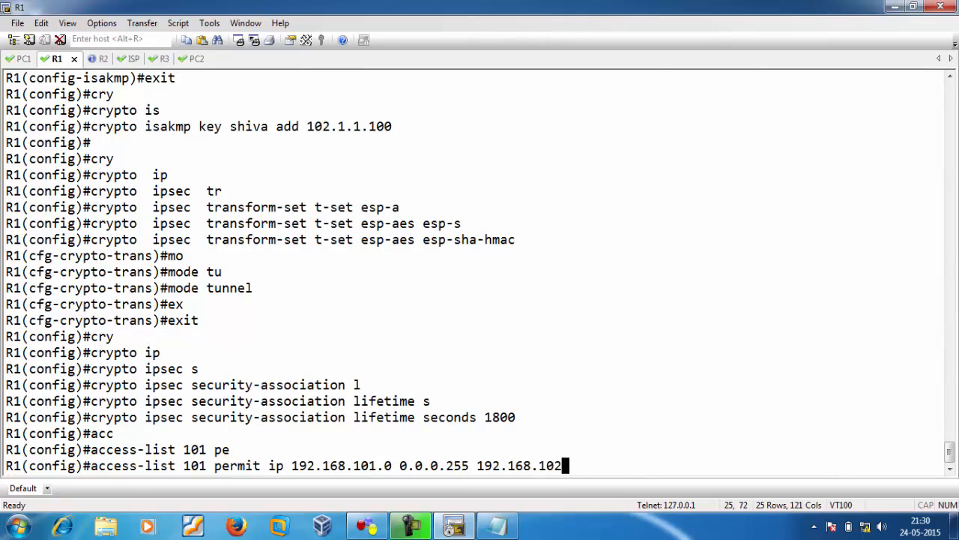
{"action": "type", "text": ".0 0.0.0.2"}
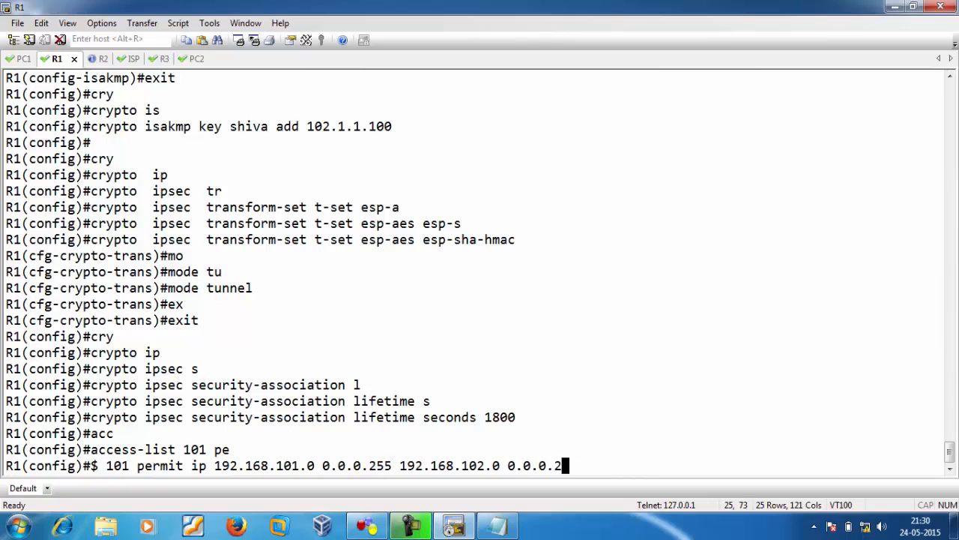
{"action": "type", "text": "55"}
{"action": "key", "text": "Return"}
Create crypto map test with sequence number 10 and type ipsec-isakmp on R1.
{"action": "type", "text": "cry"}
{"action": "key", "text": "Tab"}
{"action": "type", "text": "ma"}
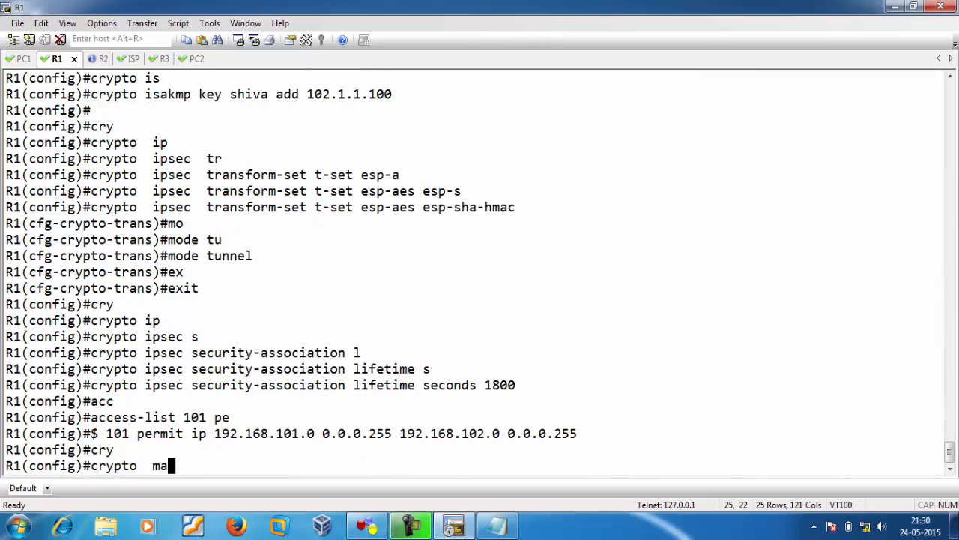
{"action": "key", "text": "Tab"}
{"action": "type", "text": "test 10 ip"}
{"action": "key", "text": "Tab"}
{"action": "type", "text": "i"}
{"action": "key", "text": "Tab"}
{"action": "key", "text": "Return"}
Assign transform set t-set to R1's crypto map test.
{"action": "type", "text": "set  t"}
{"action": "key", "text": "Tab"}
{"action": "type", "text": "tr"}
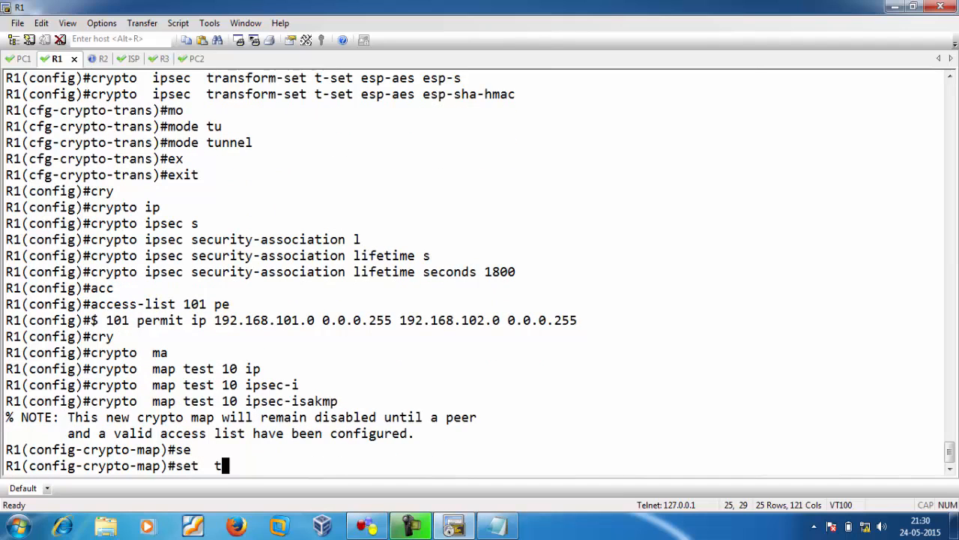
{"action": "key", "text": "Tab"}
{"action": "type", "text": "t-set"}
{"action": "key", "text": "Return"}
Set the crypto map's peer to 102.1.1.100.
{"action": "type", "text": "se"}
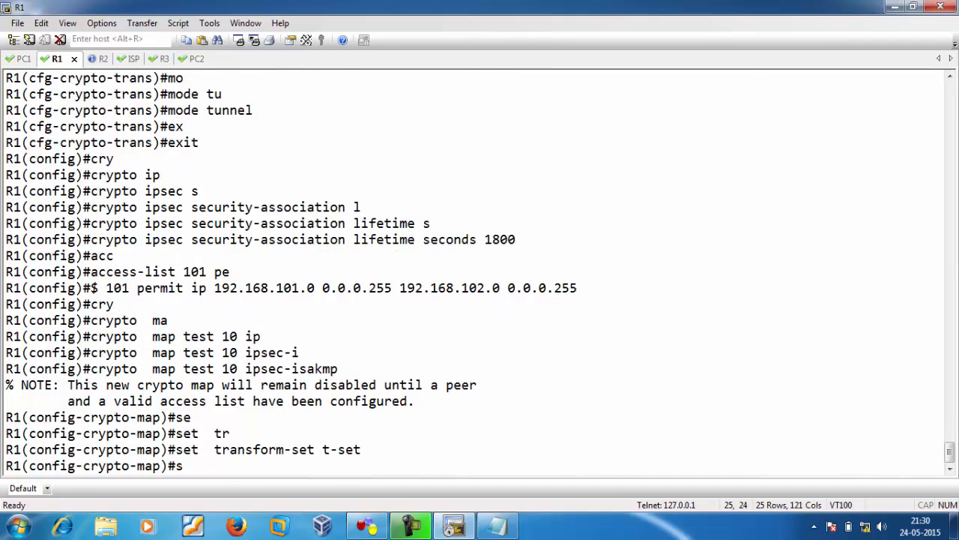
{"action": "key", "text": "Tab"}
{"action": "type", "text": "pe"}
{"action": "key", "text": "Tab"}
{"action": "type", "text": "102.1.1.11"}
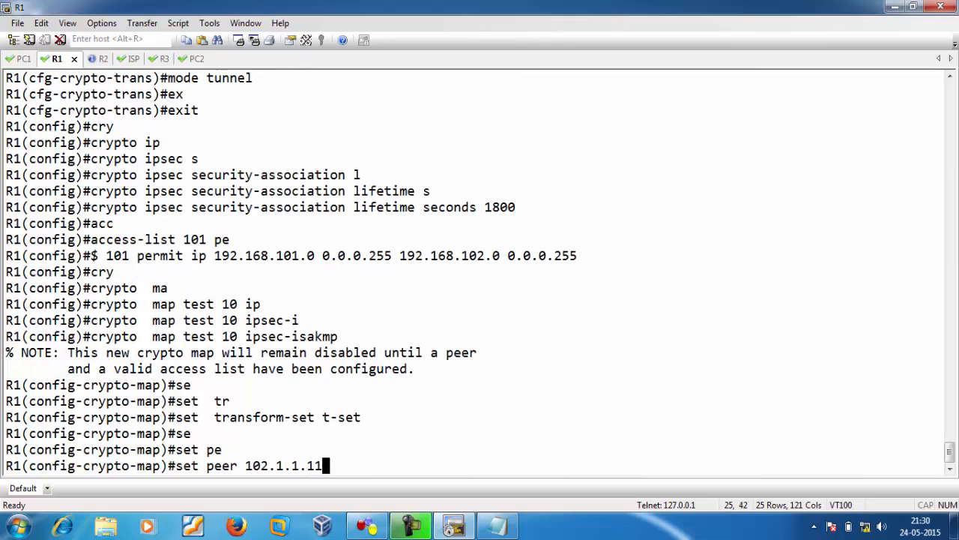
{"action": "key", "text": "BackSpace"}
{"action": "type", "text": "00"}
{"action": "key", "text": "Return"}
Make the crypto map match address list 101.
{"action": "type", "text": "ma"}
{"action": "key", "text": "Tab"}
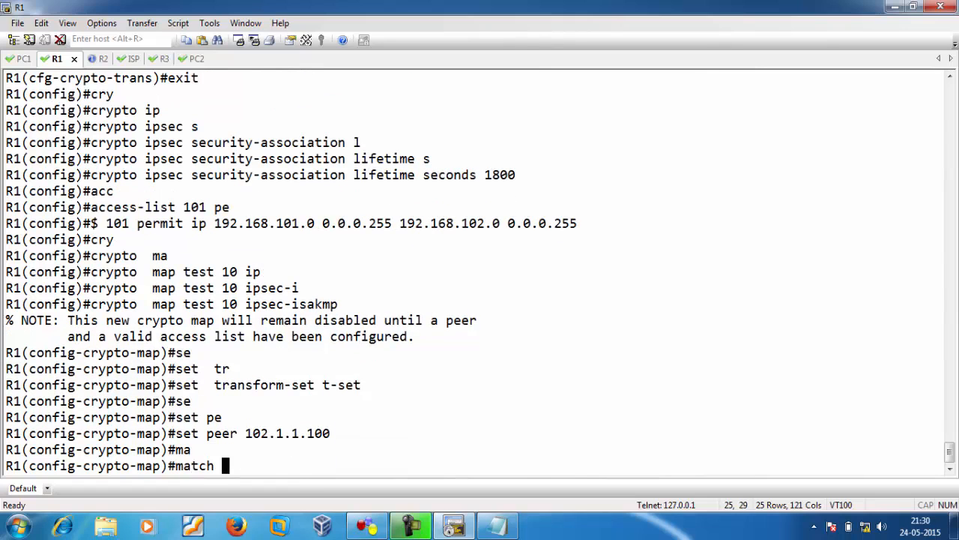
{"action": "type", "text": "a"}
{"action": "key", "text": "Tab"}
{"action": "type", "text": "101"}
{"action": "key", "text": "Return"}
Apply crypto map test to R1's interface f0/1 with stateful redundancy, naming the IP redundancy group.
{"action": "type", "text": "int f0"}
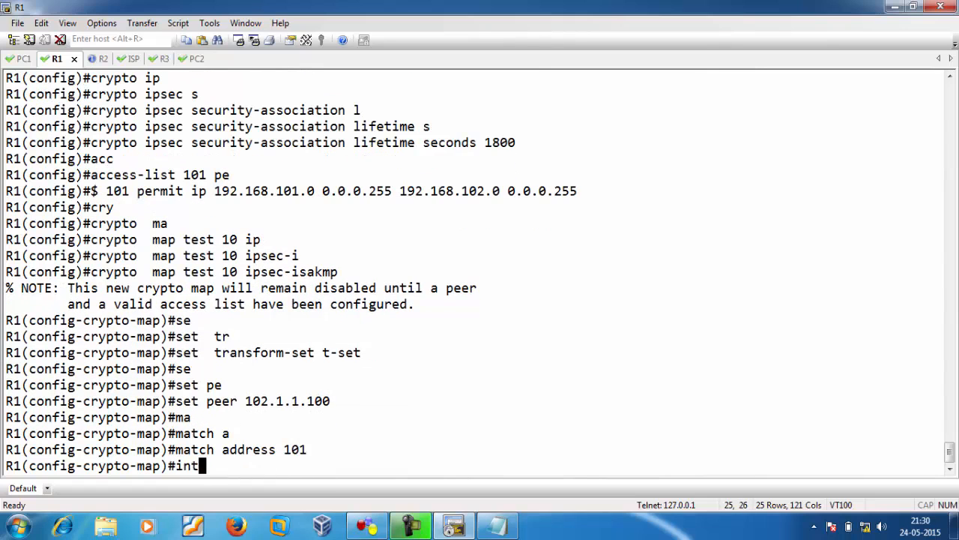
{"action": "type", "text": "/1"}
{"action": "key", "text": "Return"}
{"action": "type", "text": "cry"}
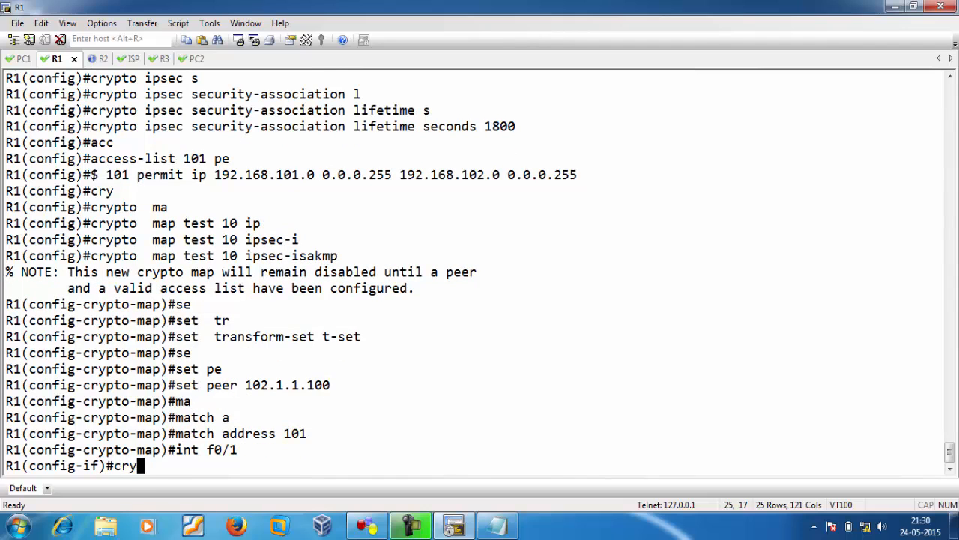
{"action": "key", "text": "Tab"}
{"action": "type", "text": "ma"}
{"action": "key", "text": "Tab"}
{"action": "type", "text": "test "}
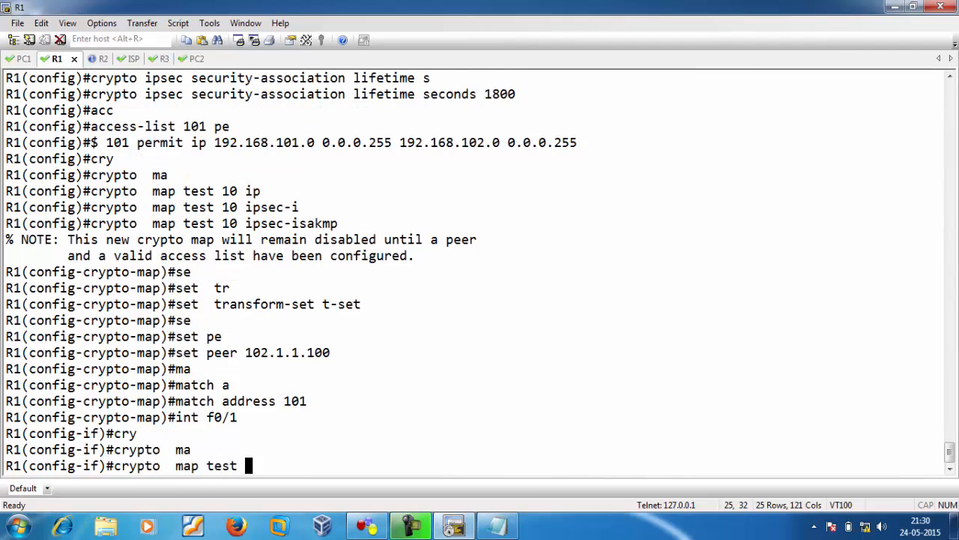
{"action": "type", "text": "?"}
{"action": "left_click_drag", "start_coordinate": [18, 416], "coordinate": [104, 422]}
{"action": "right_click", "coordinate": [104, 422]}
{"action": "type", "text": "?"}
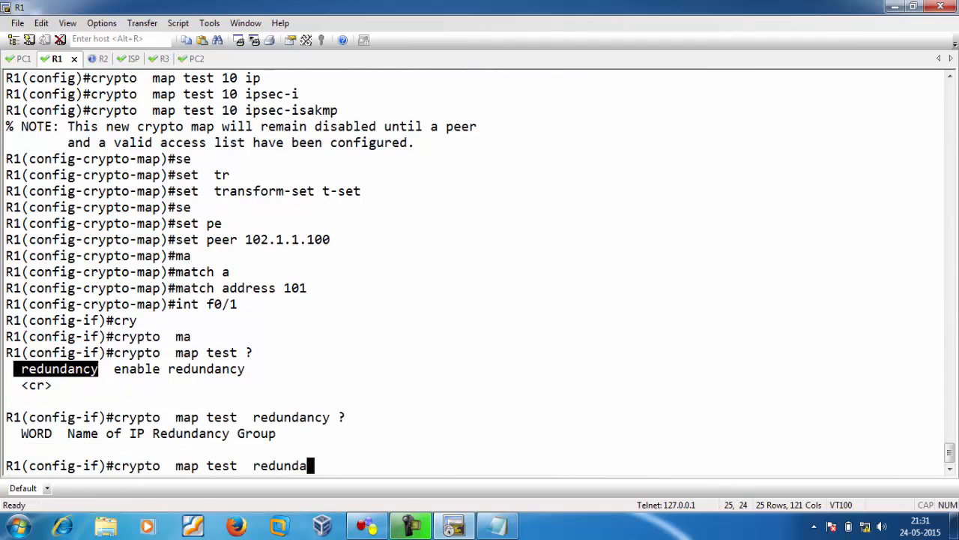
{"action": "type", "text": "shiva"}
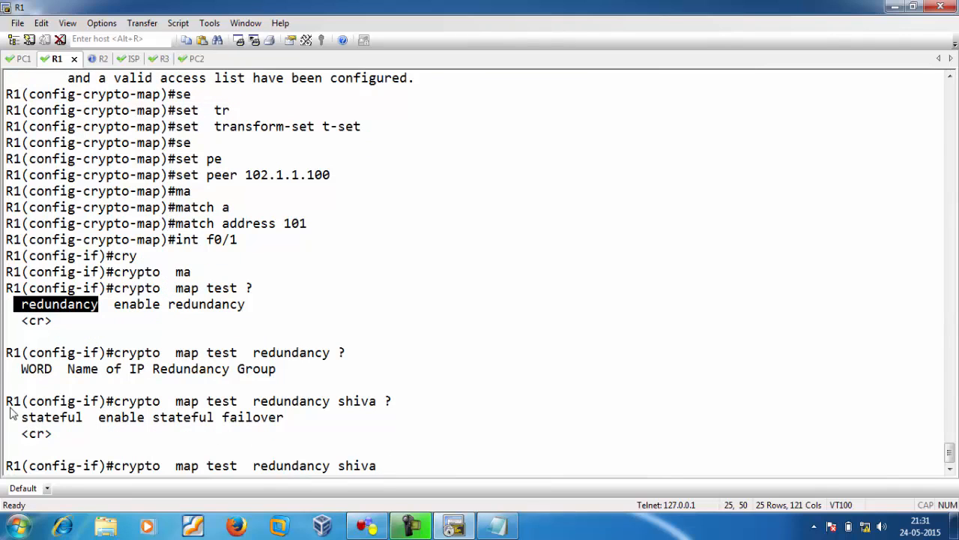
{"action": "left_click_drag", "start_coordinate": [11, 417], "coordinate": [94, 422]}
{"action": "right_click", "coordinate": [95, 422]}
{"action": "key", "text": "Return"}
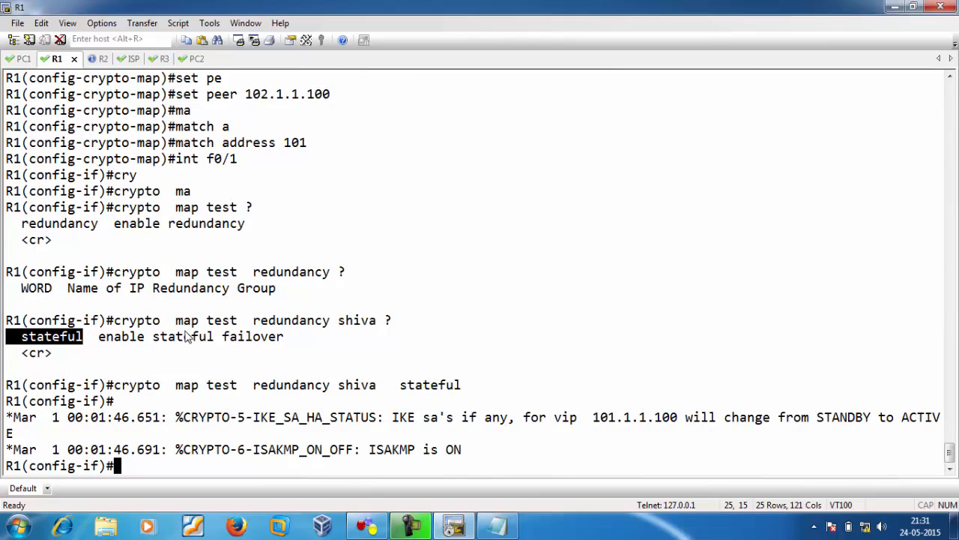
Display R1's command history from interface configuration mode to review the crypto commands.
{"action": "type", "text": "do sh hist"}
{"action": "key", "text": "Return"}
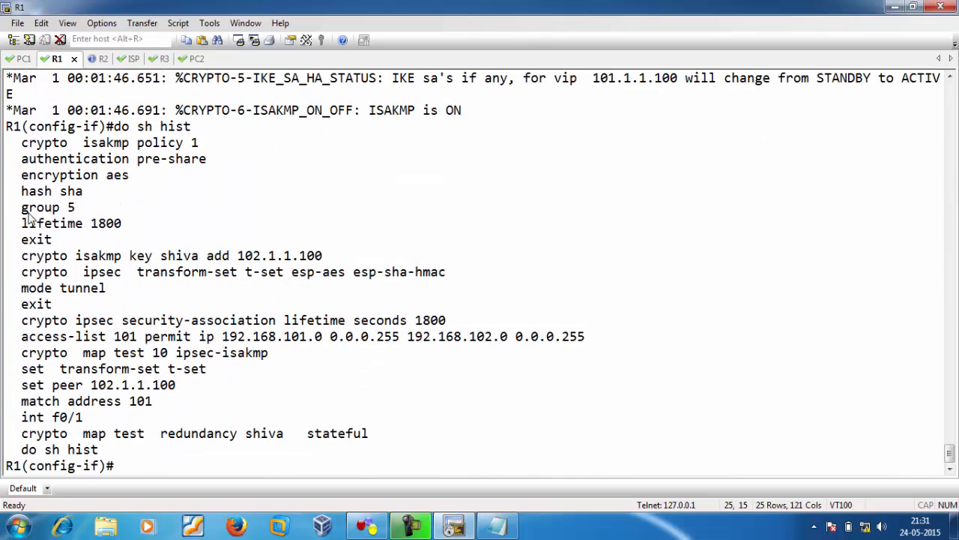
Switch to R2's console and enter global configuration mode, clearing the screen with blank prompt lines.
{"action": "left_click", "coordinate": [102, 58]}
{"action": "type", "text": "conf t"}
{"action": "key", "text": "Return"}
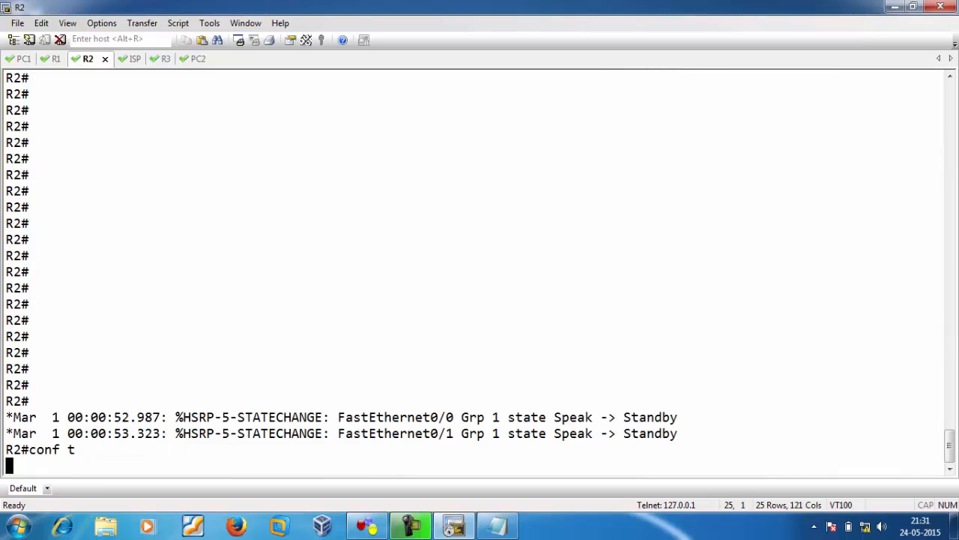
{"action": "key", "text": "Return"}
{"action": "key", "text": "Return"}
{"action": "key", "text": "Return"}
{"action": "key", "text": "Return"}
{"action": "key", "text": "Return"}
{"action": "key", "text": "Return"}
{"action": "key", "text": "Return"}
{"action": "key", "text": "Return"}
{"action": "key", "text": "Return"}
{"action": "key", "text": "Return"}
{"action": "key", "text": "Return"}
{"action": "key", "text": "Return"}
{"action": "key", "text": "Return"}
{"action": "key", "text": "Return"}
{"action": "key", "text": "Return"}
{"action": "key", "text": "Return"}
{"action": "key", "text": "Return"}
{"action": "key", "text": "Return"}
{"action": "key", "text": "Return"}
{"action": "key", "text": "Return"}
{"action": "key", "text": "Return"}
Create ISAKMP policy 1 on R2 with pre-share authentication.
{"action": "type", "text": "cry"}
{"action": "key", "text": "Tab"}
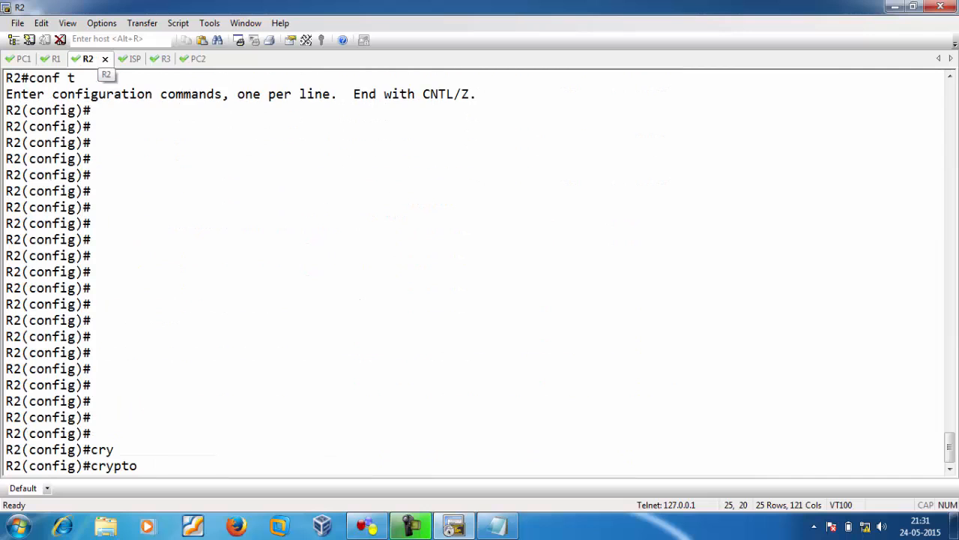
{"action": "type", "text": "is"}
{"action": "key", "text": "Tab"}
{"action": "type", "text": "po"}
{"action": "key", "text": "Tab"}
{"action": "type", "text": "1"}
{"action": "key", "text": "Return"}
{"action": "type", "text": "authe"}
{"action": "key", "text": "Tab"}
{"action": "type", "text": "p"}
{"action": "key", "text": "Tab"}
{"action": "key", "text": "Return"}
Set R2's ISAKMP policy to AES encryption and SHA hashing.
{"action": "type", "text": "encryption aes"}
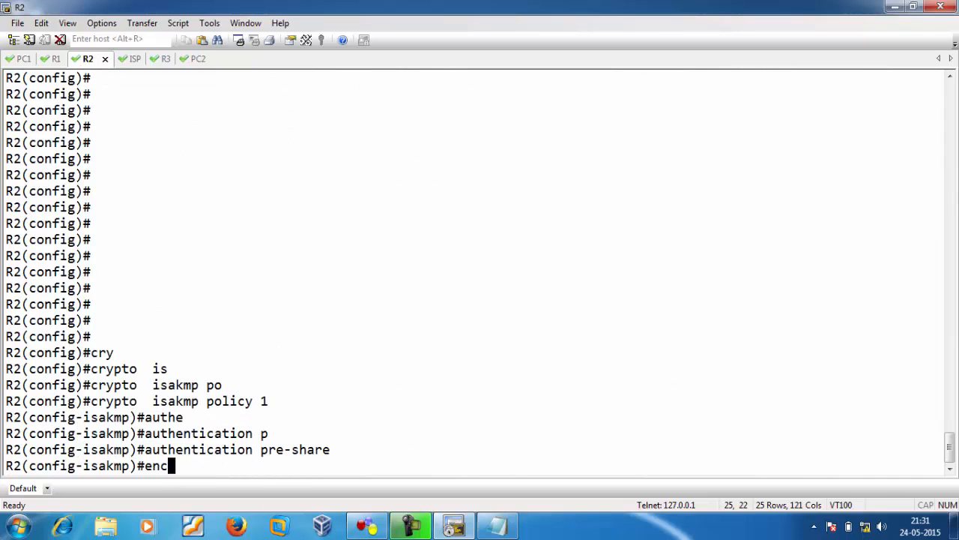
{"action": "key", "text": "Tab"}
{"action": "type", "text": "a"}
{"action": "key", "text": "Tab"}
{"action": "key", "text": "Return"}
{"action": "type", "text": "ha"}
{"action": "key", "text": "Tab"}
{"action": "type", "text": "s"}
{"action": "key", "text": "Tab"}
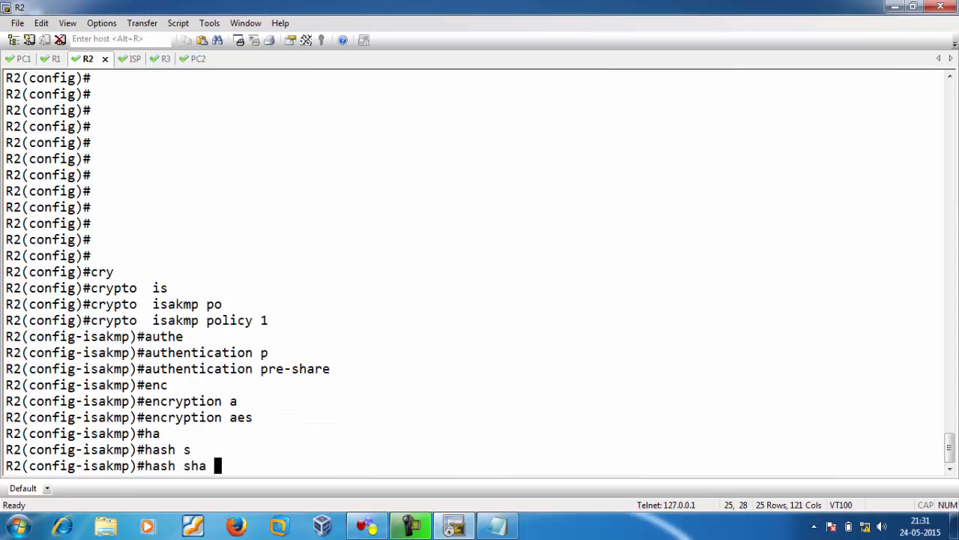
{"action": "key", "text": "Return"}
Set the ISAKMP policy's Diffie-Hellman group to 5 and lifetime to 1800, and return to global configuration mode.
{"action": "type", "text": "group"}
{"action": "key", "text": "Tab"}
{"action": "type", "text": "5"}
{"action": "key", "text": "Return"}
{"action": "type", "text": "lif"}
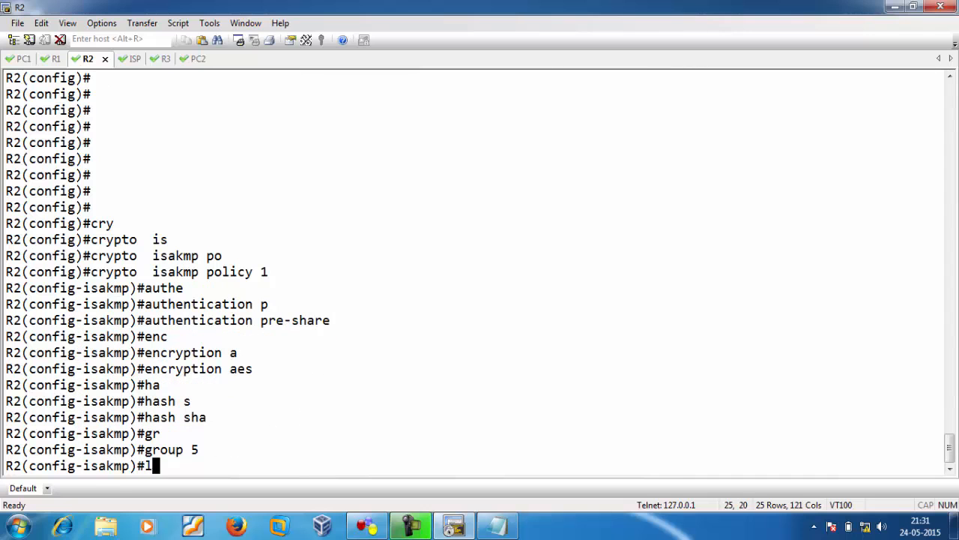
{"action": "key", "text": "Tab"}
{"action": "type", "text": "1800"}
{"action": "key", "text": "Return"}
{"action": "type", "text": "ex"}
{"action": "key", "text": "Tab"}
{"action": "key", "text": "Return"}
Define the ISAKMP pre-shared key on R2 for peer address 102.1.1.100.
{"action": "type", "text": "cry"}
{"action": "key", "text": "Tab"}
{"action": "type", "text": "is"}
{"action": "key", "text": "Tab"}
{"action": "type", "text": "key "}
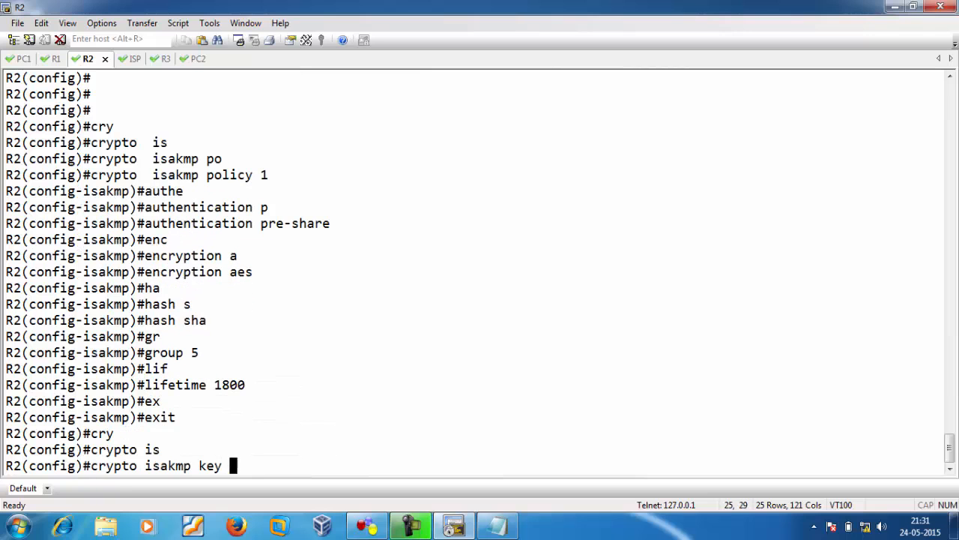
{"action": "type", "text": "shiva add 102.1.1.100"}
{"action": "key", "text": "Return"}
Create the IPsec transform set t-set on R2 with esp-aes and esp-sha-hmac.
{"action": "type", "text": "cry"}
{"action": "key", "text": "Tab"}
{"action": "type", "text": "ip"}
{"action": "key", "text": "Tab"}
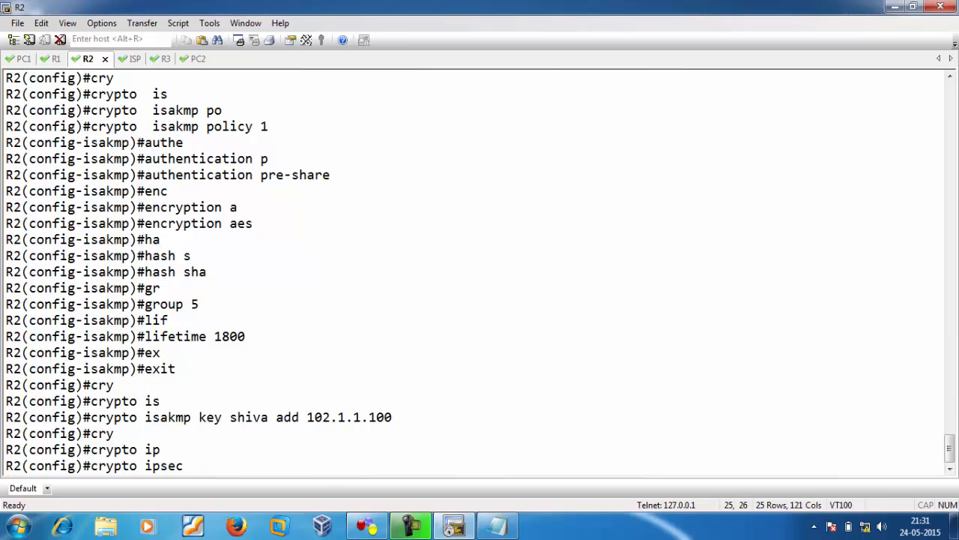
{"action": "type", "text": "tr"}
{"action": "key", "text": "Tab"}
{"action": "type", "text": "t-set esp-a"}
{"action": "key", "text": "Tab"}
{"action": "type", "text": "esp"}
{"action": "key", "text": "Tab"}
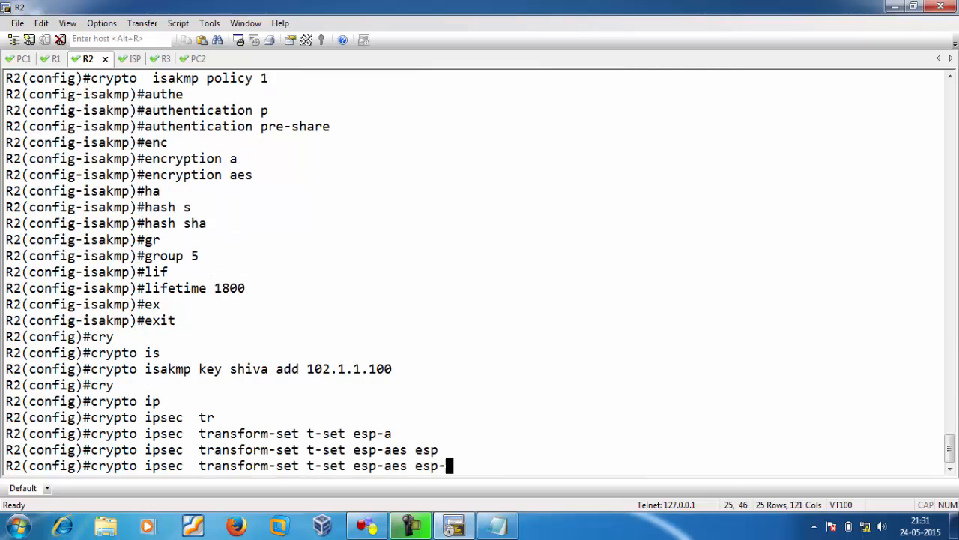
{"action": "type", "text": "s"}
{"action": "key", "text": "Tab"}
{"action": "key", "text": "Return"}
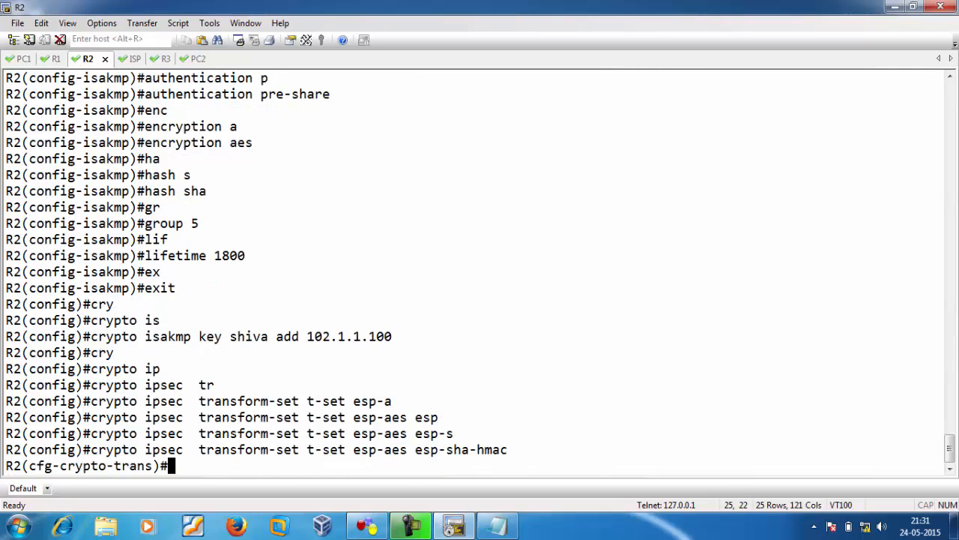
Set transform set t-set to tunnel mode and return to global configuration mode.
{"action": "type", "text": "mo"}
{"action": "key", "text": "Tab"}
{"action": "type", "text": "tu"}
{"action": "key", "text": "Tab"}
{"action": "key", "text": "Return"}
{"action": "type", "text": "ex"}
{"action": "key", "text": "Tab"}
{"action": "key", "text": "Return"}
Set R2's global IPsec security-association lifetime to 1800 seconds.
{"action": "type", "text": "cry"}
{"action": "key", "text": "Tab"}
{"action": "type", "text": "i"}
{"action": "key", "text": "Tab"}
{"action": "type", "text": "ps"}
{"action": "key", "text": "Tab"}
{"action": "type", "text": "l"}
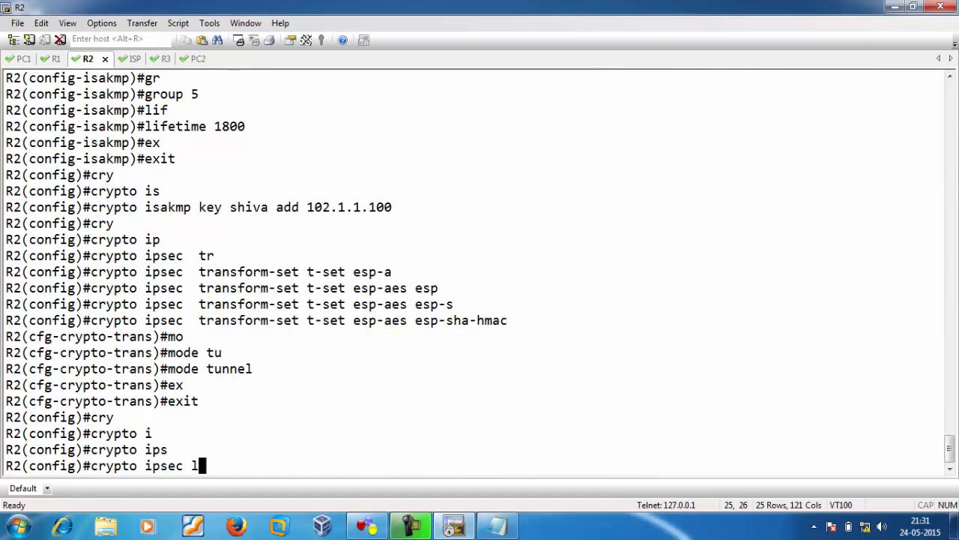
{"action": "key", "text": "Tab"}
{"action": "type", "text": "s"}
{"action": "key", "text": "Tab"}
{"action": "key", "text": "BackSpace"}
{"action": "key", "text": "BackSpace"}
{"action": "type", "text": "se"}
{"action": "key", "text": "Tab"}
{"action": "type", "text": "l"}
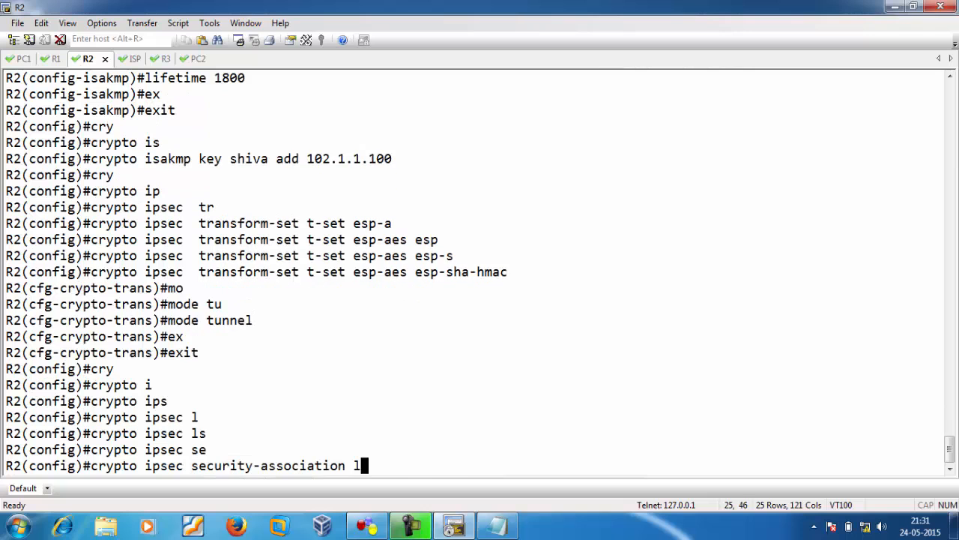
{"action": "type", "text": "i"}
{"action": "key", "text": "Tab"}
{"action": "type", "text": "s"}
{"action": "key", "text": "Tab"}
{"action": "type", "text": "1800"}
{"action": "key", "text": "Return"}
Create access list 101 on R2 permitting IP from 192.168.101.0 0.0.0.255 to 192.168.102.0 0.0.0.255.
{"action": "type", "text": "acc"}
{"action": "key", "text": "Tab"}
{"action": "type", "text": "102 pe"}
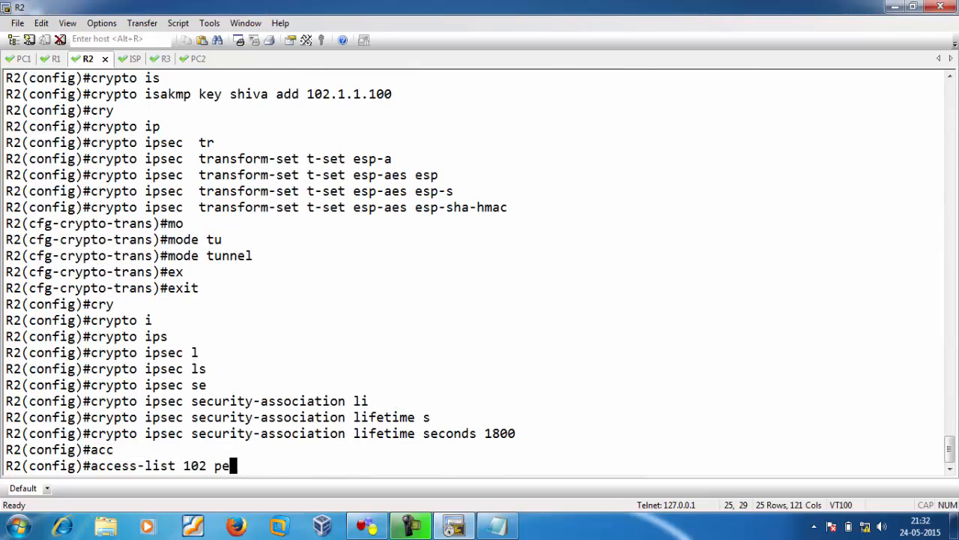
{"action": "key", "text": "Tab"}
{"action": "type", "text": "ip"}
{"action": "key", "text": "BackSpace"}
{"action": "key", "text": "BackSpace"}
{"action": "key", "text": "BackSpace"}
{"action": "key", "text": "BackSpace"}
{"action": "key", "text": "BackSpace"}
{"action": "key", "text": "BackSpace"}
{"action": "key", "text": "BackSpace"}
{"action": "key", "text": "BackSpace"}
{"action": "key", "text": "BackSpace"}
{"action": "key", "text": "BackSpace"}
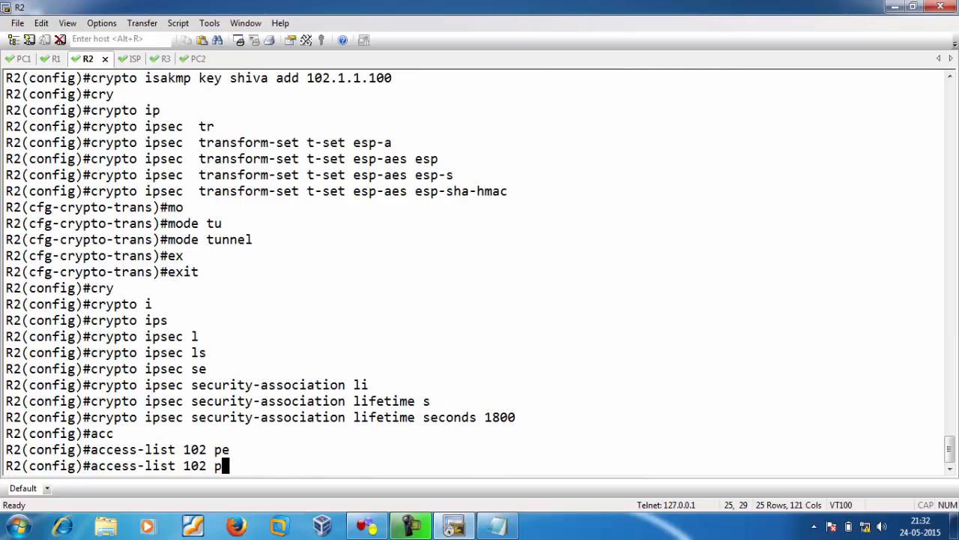
{"action": "type", "text": "1 pe"}
{"action": "key", "text": "Tab"}
{"action": "type", "text": "ip 192.1"}
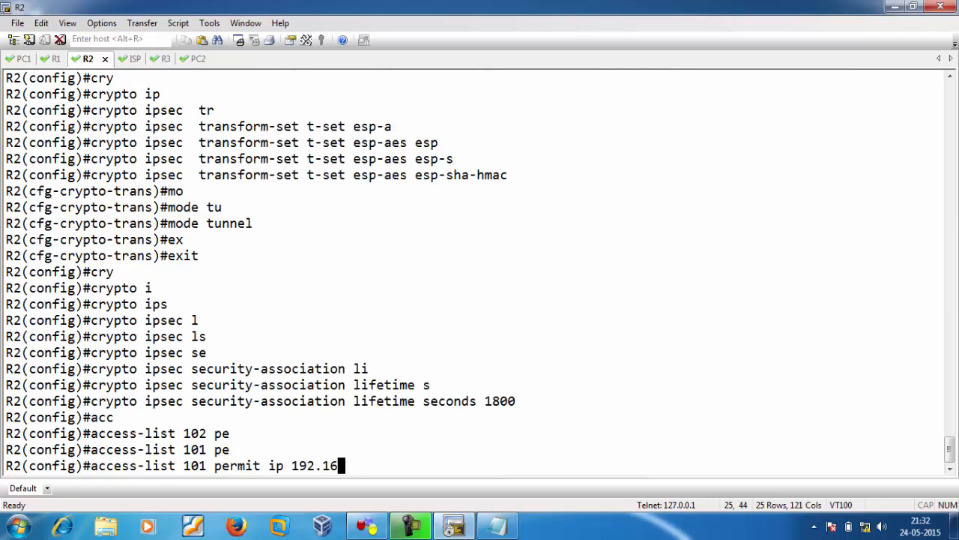
{"action": "type", "text": "68.101.0 "}
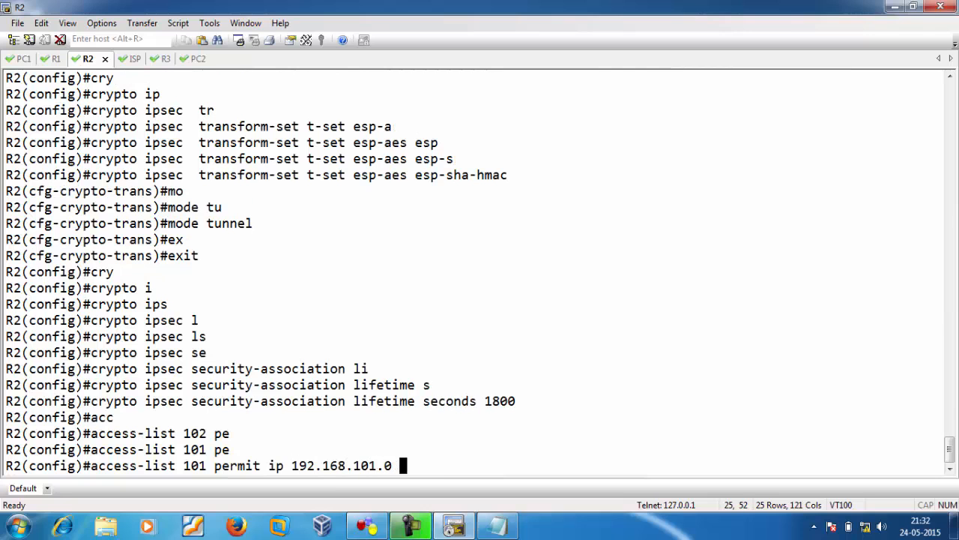
{"action": "type", "text": "0.0.0.255 192.168.102.0 0."}
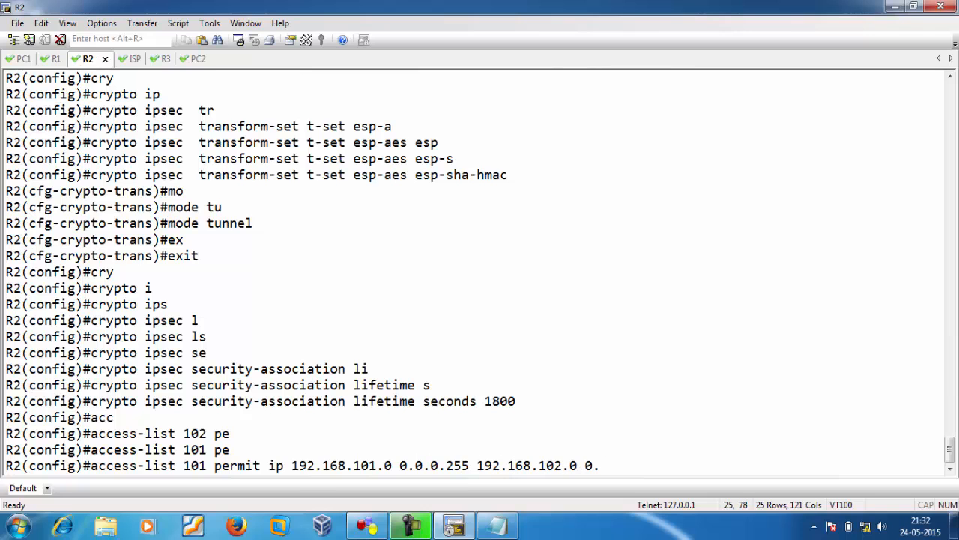
{"action": "type", "text": "0.0.255"}
{"action": "key", "text": "Return"}
Create crypto map test with sequence 10 as ipsec-isakmp on R2.
{"action": "type", "text": "cry"}
{"action": "key", "text": "Tab"}
{"action": "type", "text": "ma"}
{"action": "key", "text": "Tab"}
{"action": "type", "text": "test 1"}
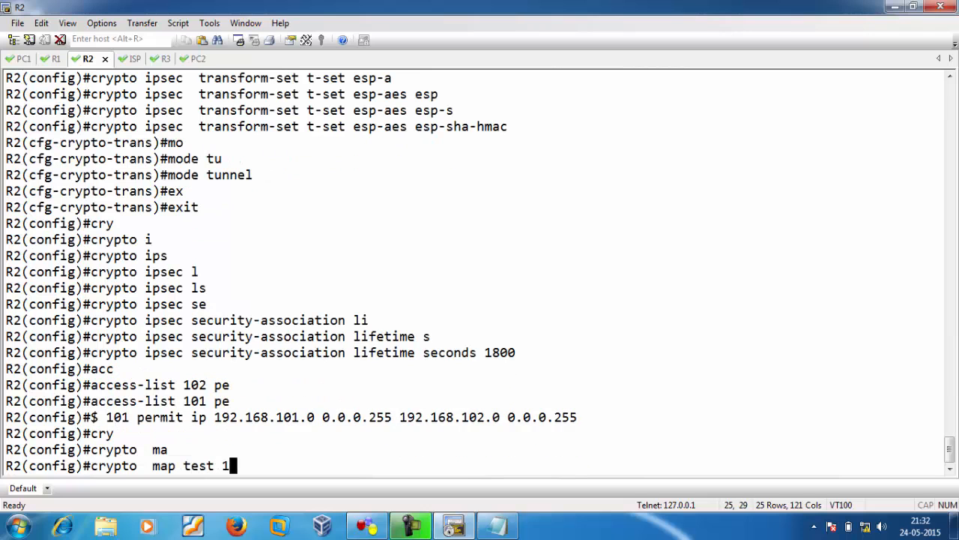
{"action": "type", "text": "0 ipsec"}
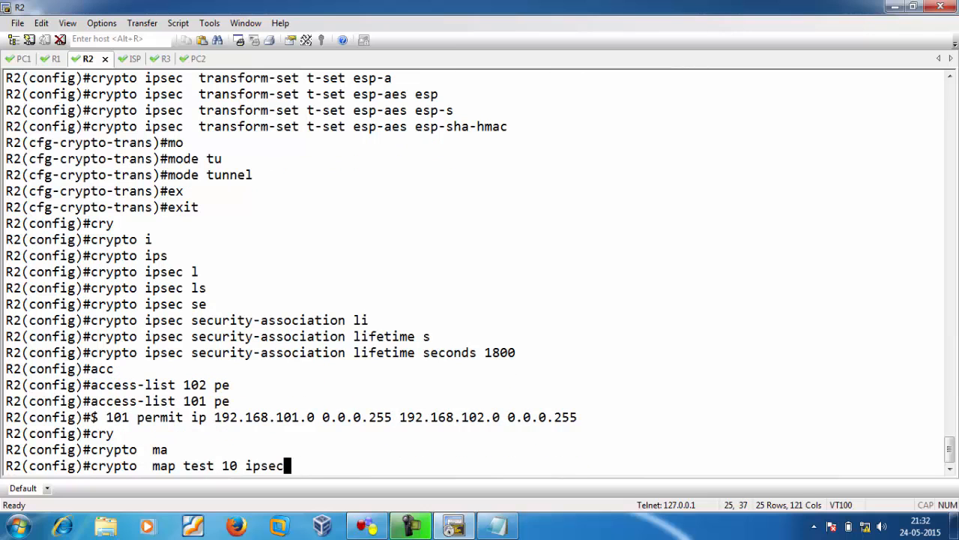
{"action": "type", "text": "-is"}
{"action": "key", "text": "Tab"}
{"action": "key", "text": "Return"}
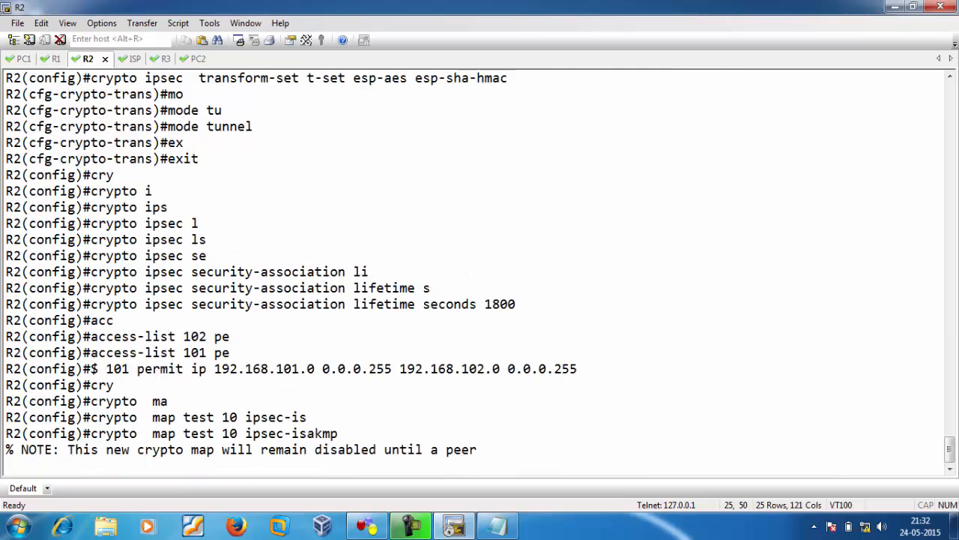
Assign transform set t-set to R2's crypto map test.
{"action": "type", "text": "set  t"}
{"action": "key", "text": "Tab"}
{"action": "type", "text": "tr"}
{"action": "key", "text": "Tab"}
{"action": "type", "text": "t-set"}
{"action": "key", "text": "Return"}
Set the peer of R2's crypto map to 102.1.1.100.
{"action": "type", "text": "se"}
{"action": "key", "text": "Tab"}
{"action": "type", "text": "pe"}
{"action": "key", "text": "Tab"}
{"action": "type", "text": "102"}
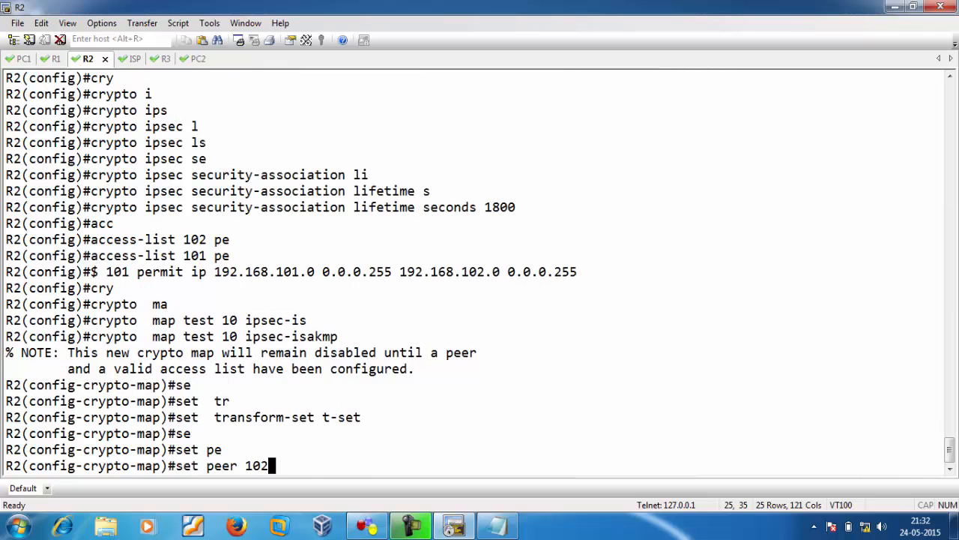
{"action": "type", "text": ".1.1.100"}
{"action": "key", "text": "Return"}
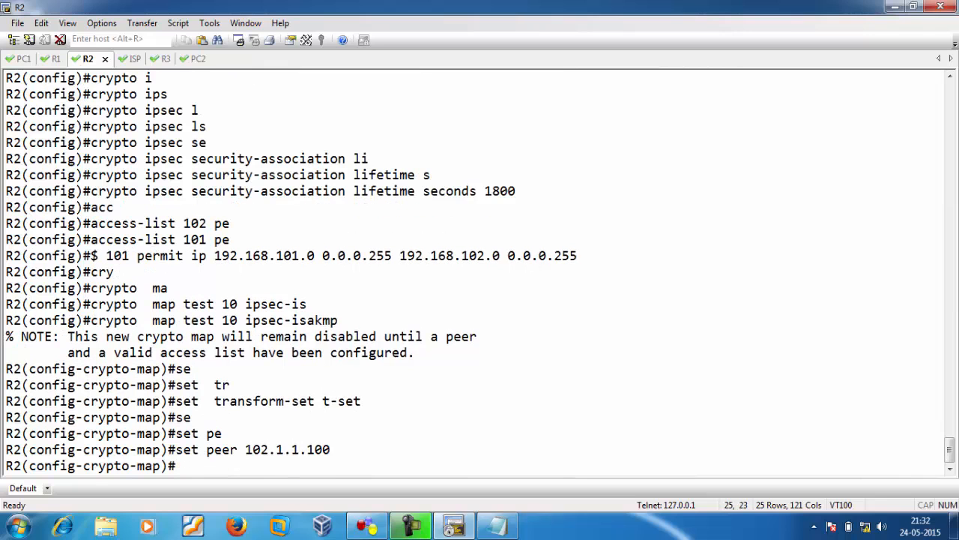
Make R2's crypto map match address list 101.
{"action": "type", "text": "ma"}
{"action": "key", "text": "Tab"}
{"action": "type", "text": "a"}
{"action": "key", "text": "Tab"}
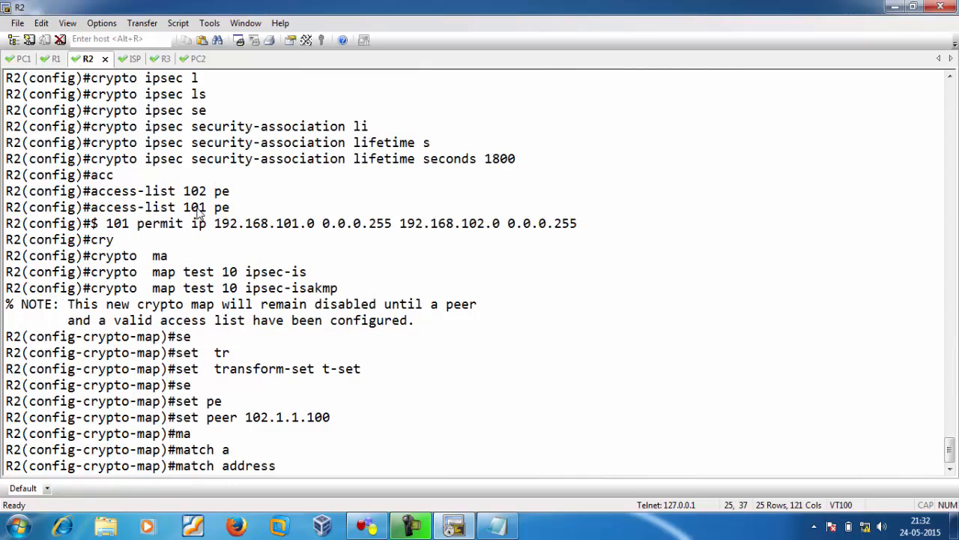
{"action": "left_click_drag", "start_coordinate": [106, 223], "coordinate": [129, 223]}
{"action": "right_click", "coordinate": [129, 224]}
{"action": "key", "text": "Return"}
Apply crypto map test to R2's f0/1 interface with stateful redundancy for the group shiva.
{"action": "type", "text": "int f0/1"}
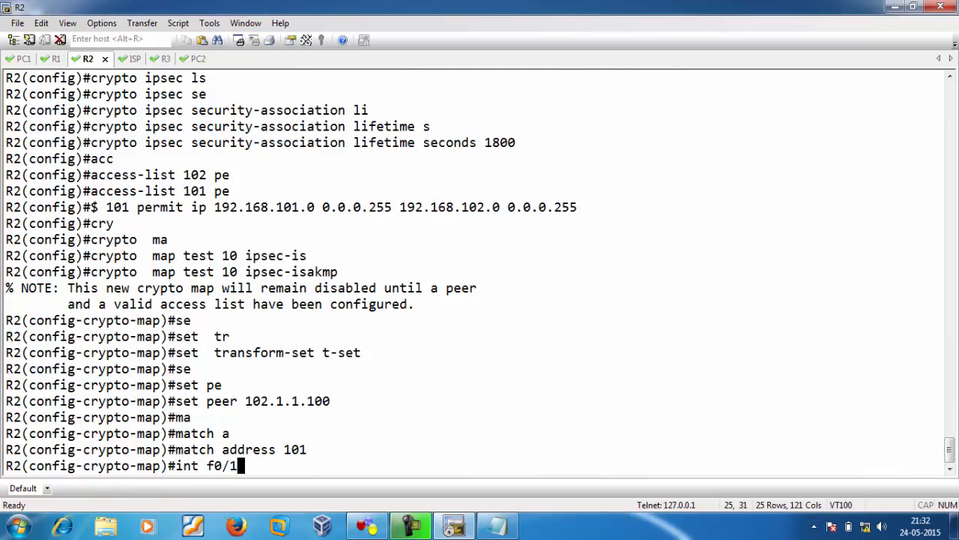
{"action": "key", "text": "Return"}
{"action": "type", "text": "cry"}
{"action": "key", "text": "Tab"}
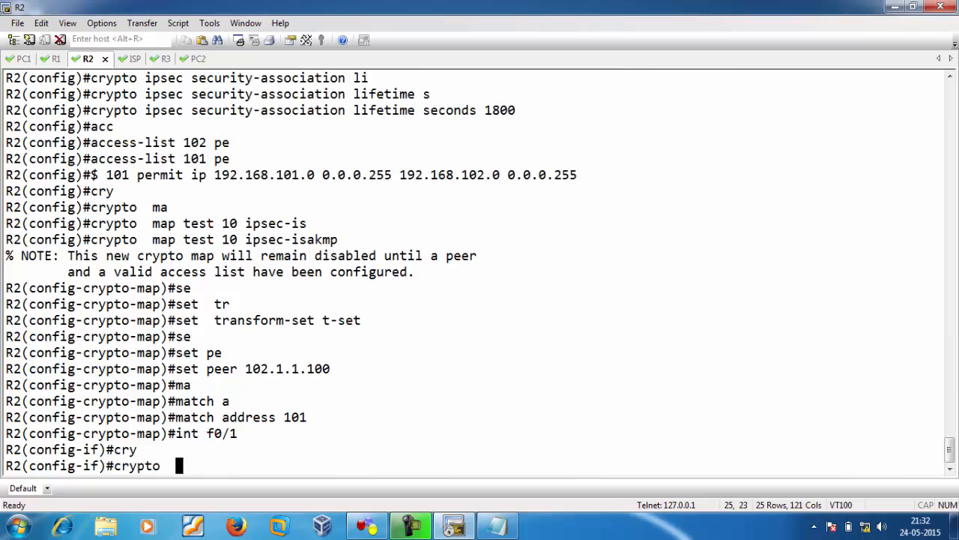
{"action": "type", "text": "ma"}
{"action": "key", "text": "Tab"}
{"action": "type", "text": "test r"}
{"action": "key", "text": "Tab"}
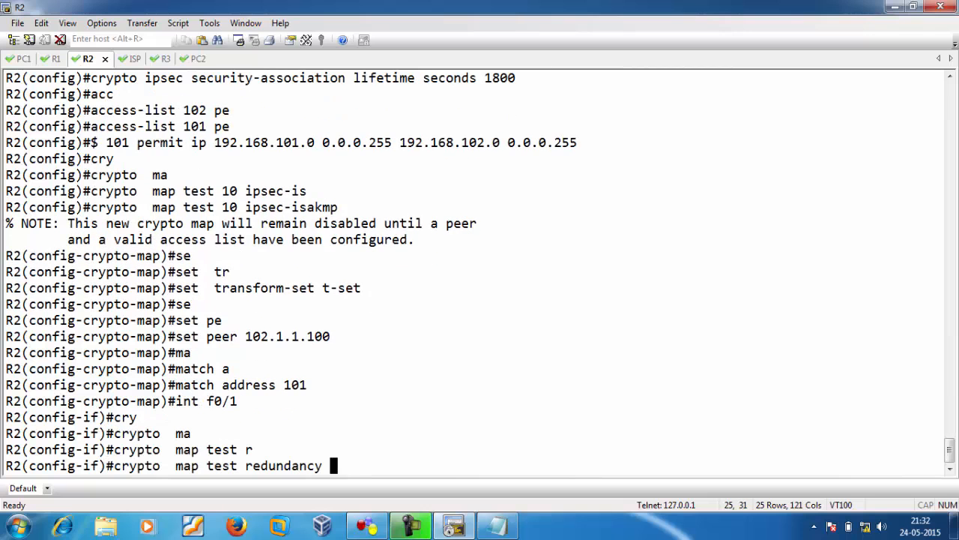
{"action": "type", "text": "?"}
{"action": "type", "text": "shiva"}
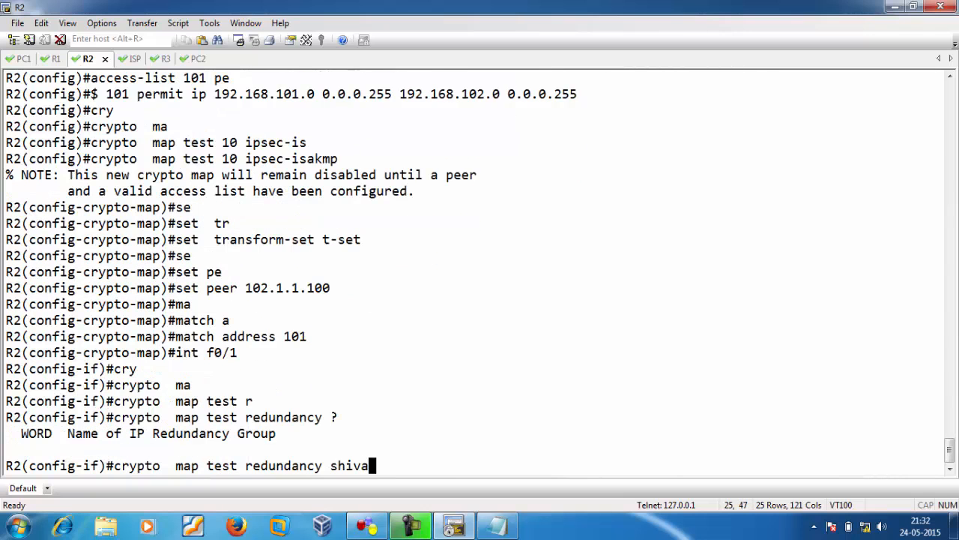
{"action": "type", "text": " s"}
{"action": "key", "text": "Tab"}
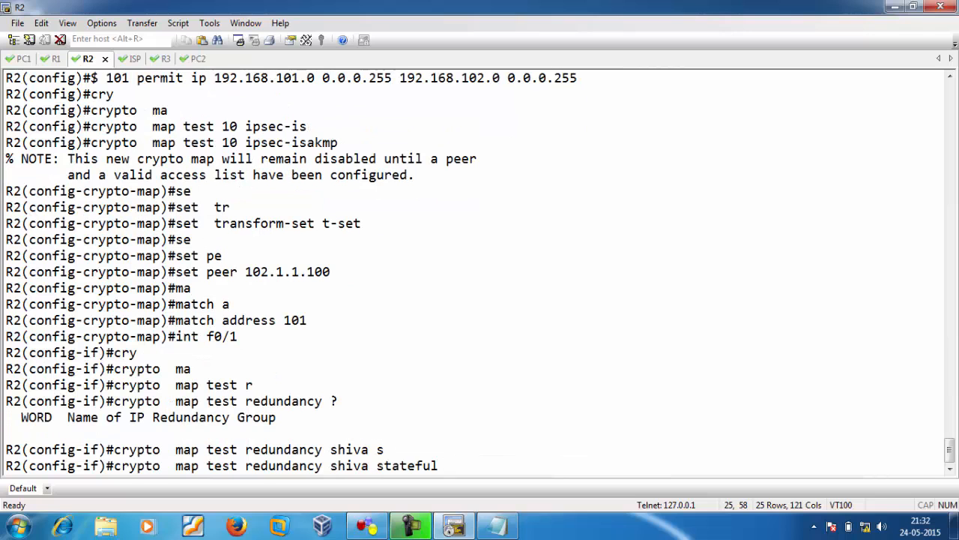
{"action": "left_click_drag", "start_coordinate": [331, 467], "coordinate": [372, 470]}
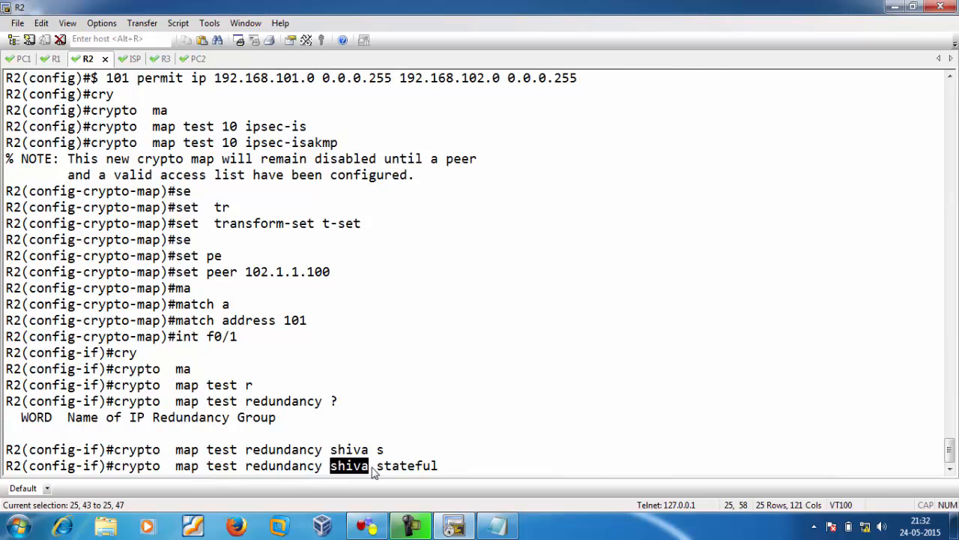
{"action": "key", "text": "Return"}
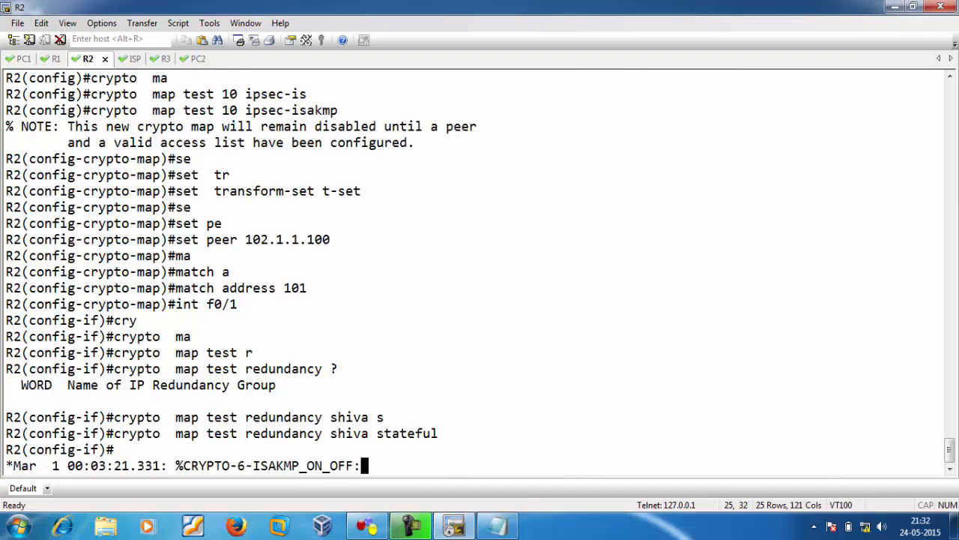
List R2's command history, compare it with R1's, and check the network topology in GNS3.
{"action": "type", "text": "do sh hist"}
{"action": "key", "text": "Return"}
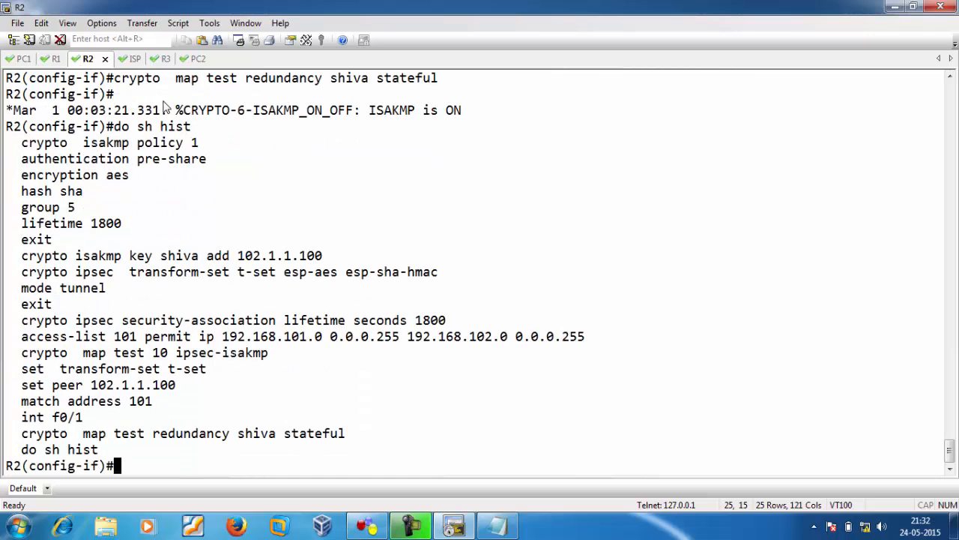
{"action": "left_click", "coordinate": [54, 59]}
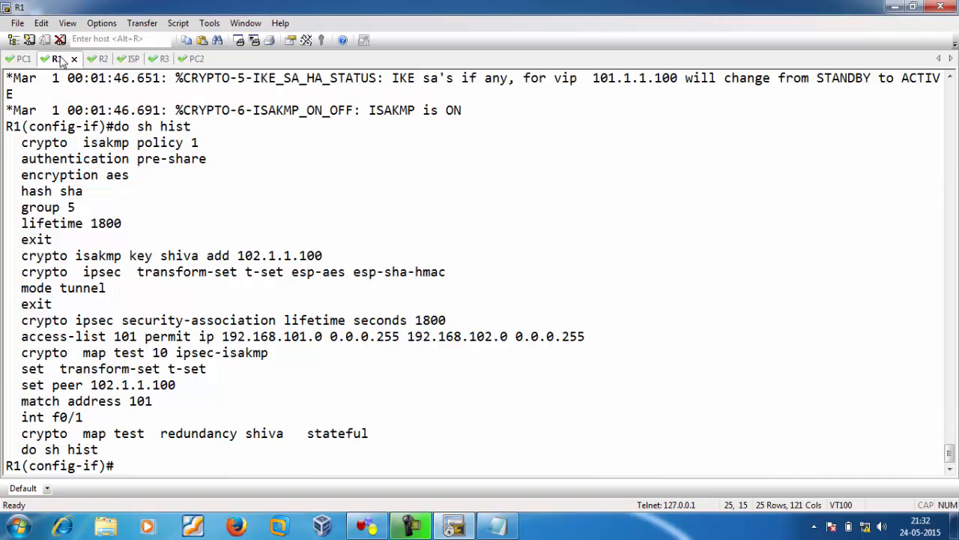
{"action": "left_click", "coordinate": [93, 60]}
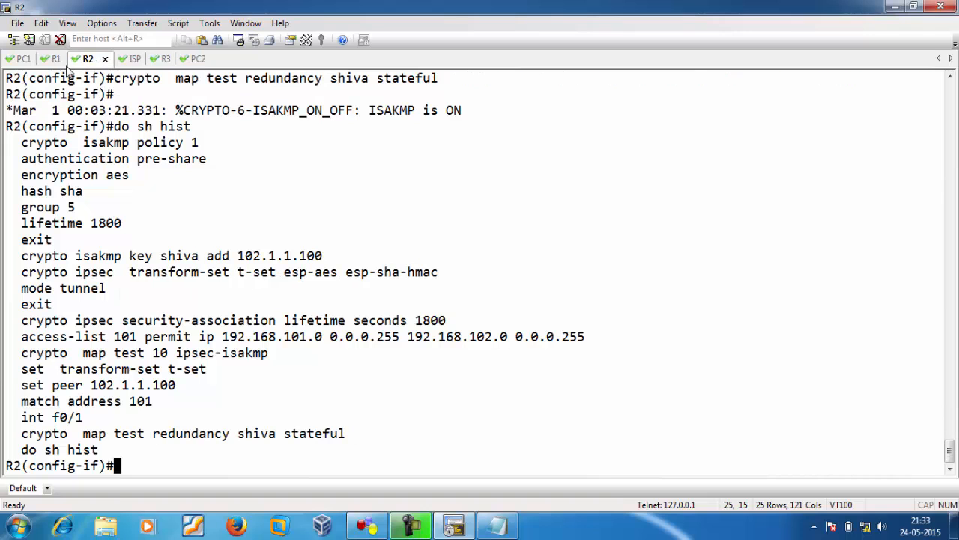
{"action": "left_click", "coordinate": [56, 60]}
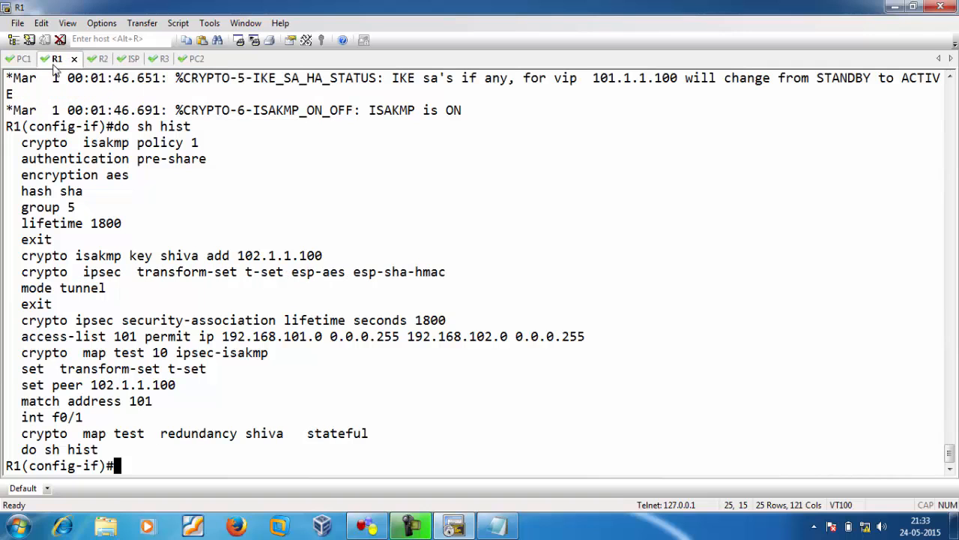
{"action": "left_click", "coordinate": [98, 60]}
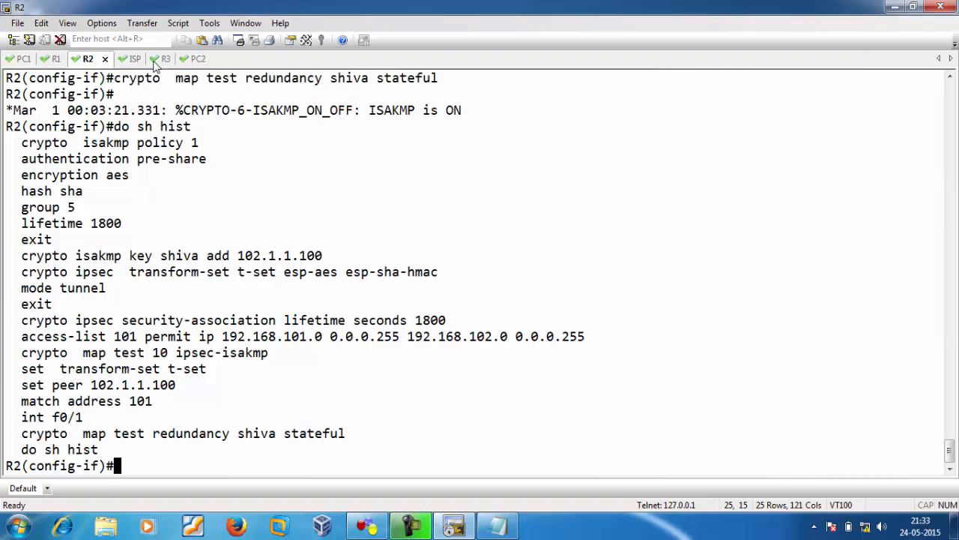
{"action": "key", "text": "alt+Tab"}
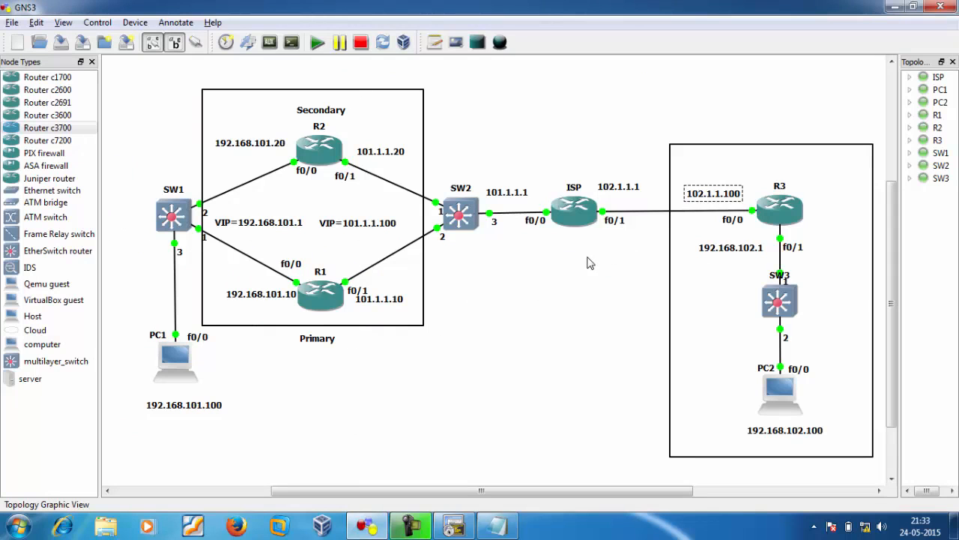
{"action": "key", "text": "alt+Tab"}
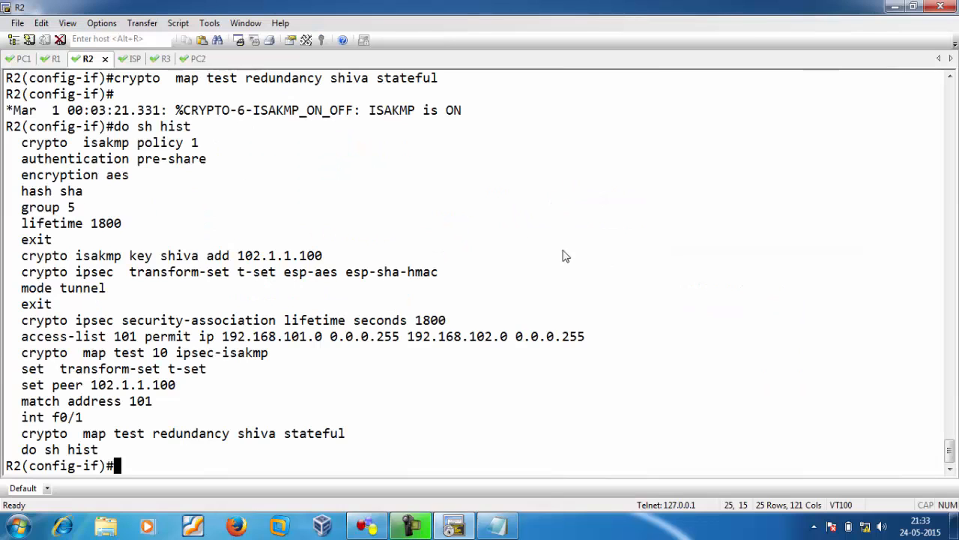
Switch to the R3 console session and enter global configuration mode.
{"action": "left_click", "coordinate": [153, 59]}
{"action": "key", "text": "Return"}
{"action": "key", "text": "Return"}
{"action": "key", "text": "Return"}
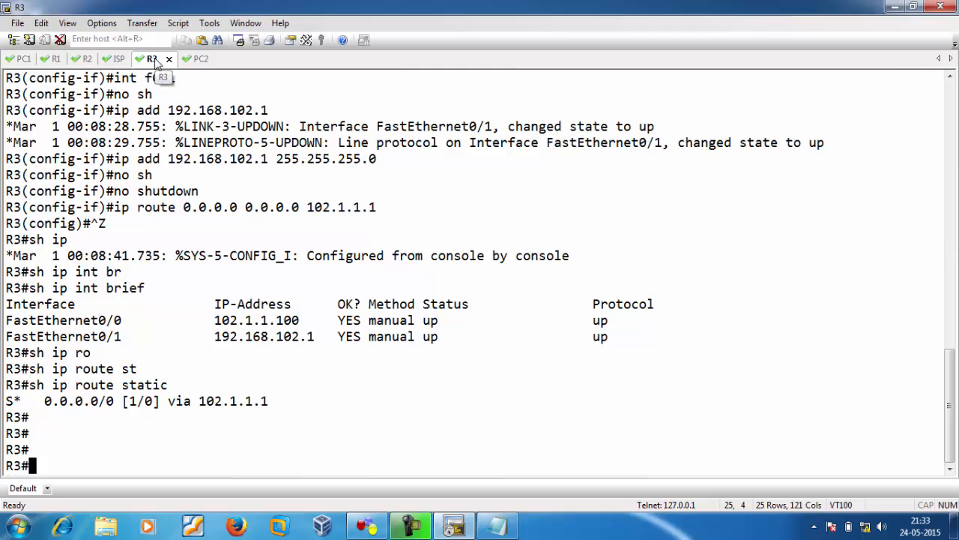
{"action": "type", "text": "conf t"}
{"action": "key", "text": "Return"}
{"action": "key", "text": "Return"}
{"action": "key", "text": "Return"}
{"action": "key", "text": "Return"}
{"action": "key", "text": "Return"}
{"action": "key", "text": "Return"}
{"action": "key", "text": "Return"}
{"action": "key", "text": "Return"}
{"action": "key", "text": "Return"}
{"action": "key", "text": "Return"}
{"action": "key", "text": "Return"}
{"action": "key", "text": "Return"}
{"action": "key", "text": "Return"}
{"action": "key", "text": "Return"}
{"action": "key", "text": "Return"}
{"action": "key", "text": "Return"}
{"action": "key", "text": "Return"}
{"action": "key", "text": "Return"}
{"action": "key", "text": "Return"}
{"action": "key", "text": "Return"}
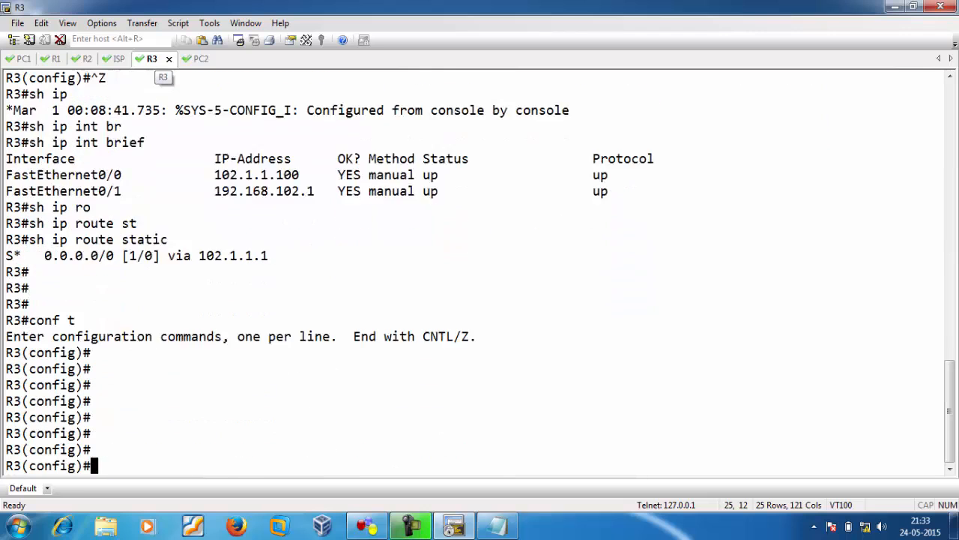
Create ISAKMP policy 1 on R3 with pre-share authentication.
{"action": "type", "text": "c"}
{"action": "type", "text": "s"}
{"action": "key", "text": "Tab"}
{"action": "type", "text": "po"}
{"action": "key", "text": "Tab"}
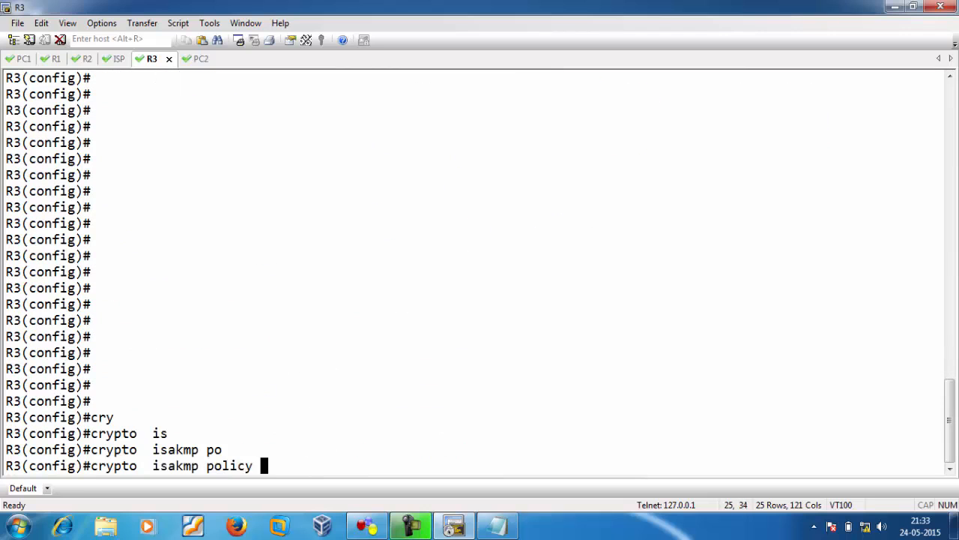
{"action": "type", "text": "1"}
{"action": "key", "text": "Return"}
{"action": "type", "text": "authe"}
{"action": "key", "text": "Tab"}
{"action": "type", "text": "p"}
{"action": "key", "text": "Tab"}
{"action": "key", "text": "Return"}
Set R3's ISAKMP policy 1 to AES encryption and SHA hashing.
{"action": "type", "text": "enc"}
{"action": "key", "text": "Tab"}
{"action": "type", "text": "a"}
{"action": "key", "text": "Tab"}
{"action": "key", "text": "Return"}
{"action": "type", "text": "ha"}
{"action": "key", "text": "Tab"}
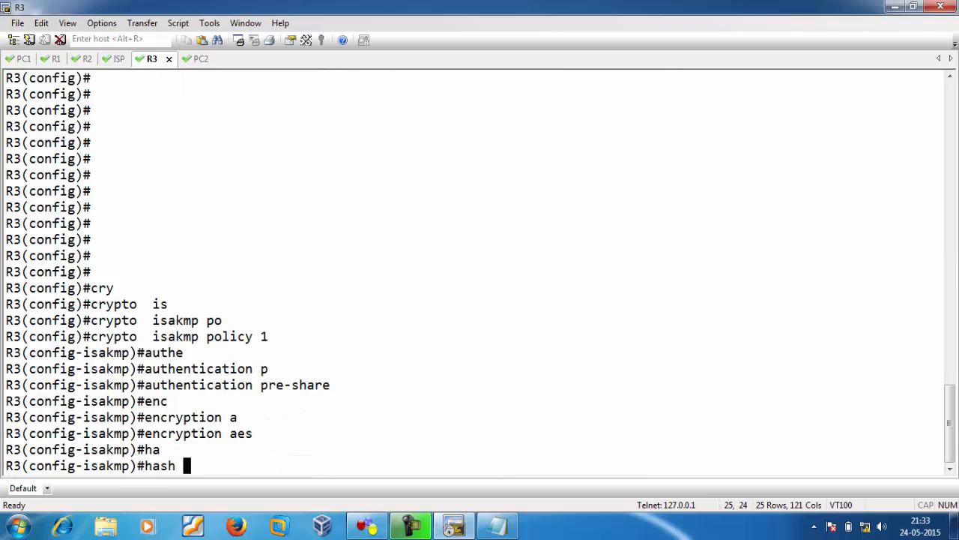
{"action": "type", "text": "s"}
{"action": "key", "text": "Tab"}
{"action": "key", "text": "Return"}
Set Diffie-Hellman group 5 and a lifetime of 1800 in R3's ISAKMP policy, and exit policy configuration.
{"action": "type", "text": "gr"}
{"action": "key", "text": "Tab"}
{"action": "type", "text": "5"}
{"action": "key", "text": "Return"}
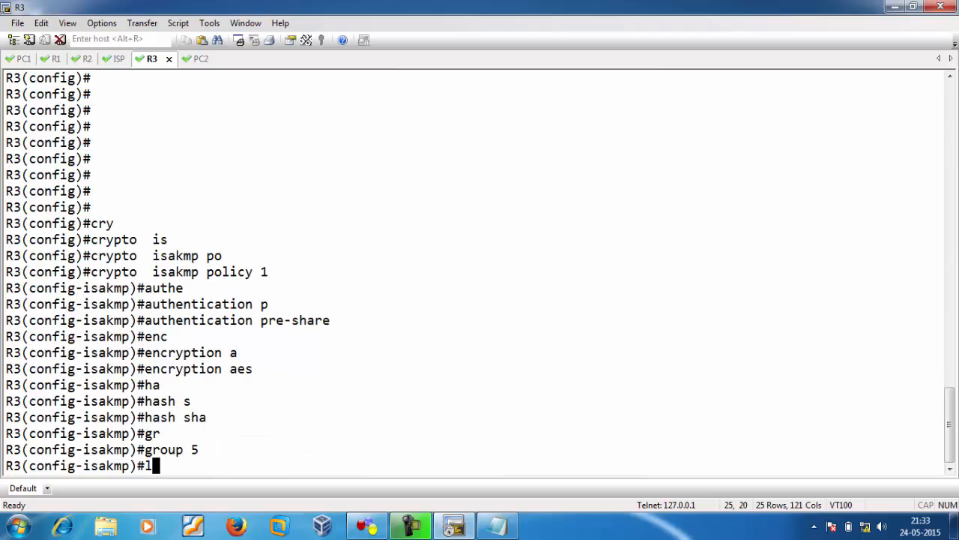
{"action": "type", "text": "lif"}
{"action": "key", "text": "Tab"}
{"action": "type", "text": "100"}
{"action": "key", "text": "BackSpace"}
{"action": "key", "text": "BackSpace"}
{"action": "type", "text": "8"}
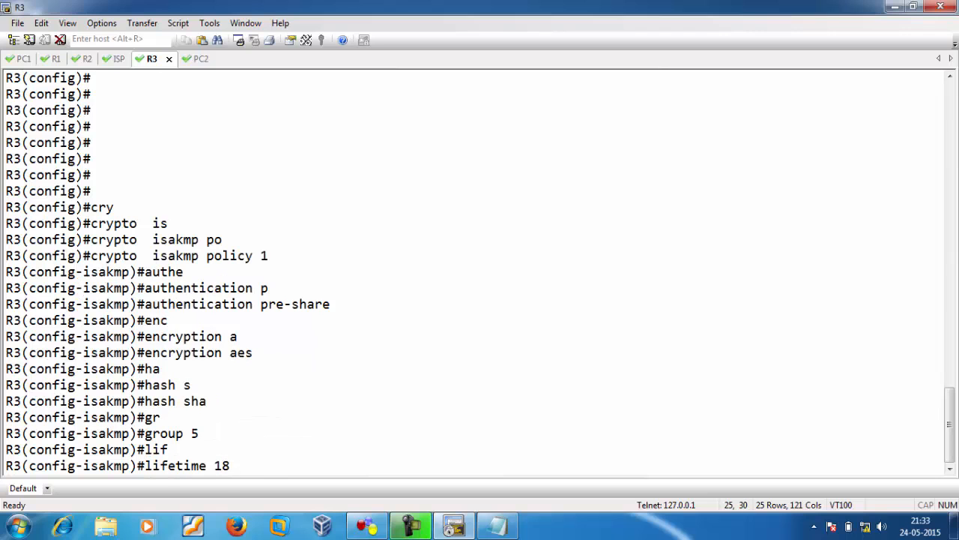
{"action": "type", "text": "00"}
{"action": "key", "text": "Return"}
{"action": "type", "text": "ex"}
{"action": "key", "text": "Tab"}
{"action": "key", "text": "Return"}
{"action": "key", "text": "Return"}
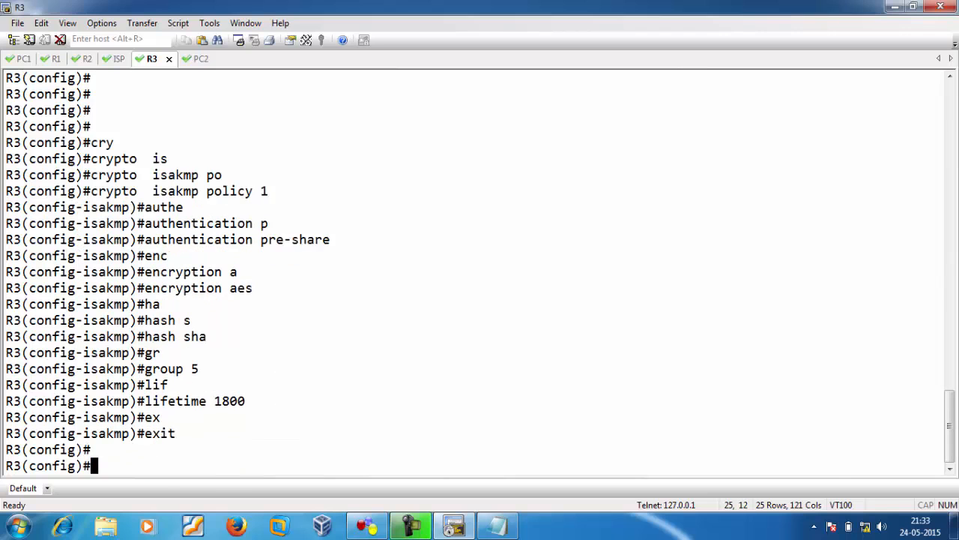
Define R3's ISAKMP pre-shared key for peer address 101.1.1.100, the virtual IP of R1 and R2.
{"action": "type", "text": "cry"}
{"action": "key", "text": "Tab"}
{"action": "type", "text": "is"}
{"action": "key", "text": "Tab"}
{"action": "type", "text": "key shiva add"}
{"action": "key", "text": "alt+Tab"}
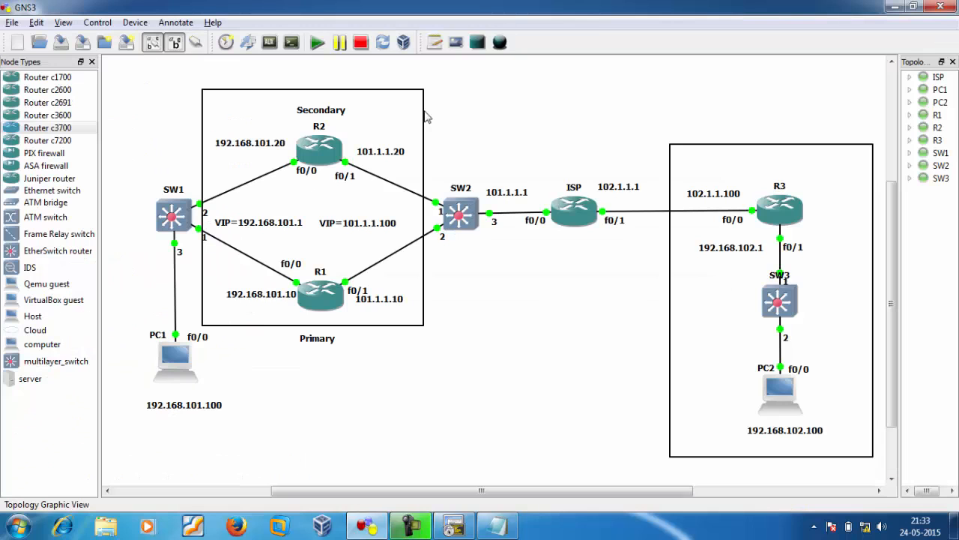
{"action": "mouse_move", "coordinate": [722, 201]}
{"action": "left_mouse_down"}
{"action": "mouse_move", "coordinate": [390, 224]}
{"action": "mouse_move", "coordinate": [738, 204]}
{"action": "mouse_move", "coordinate": [731, 200]}
{"action": "left_mouse_up"}
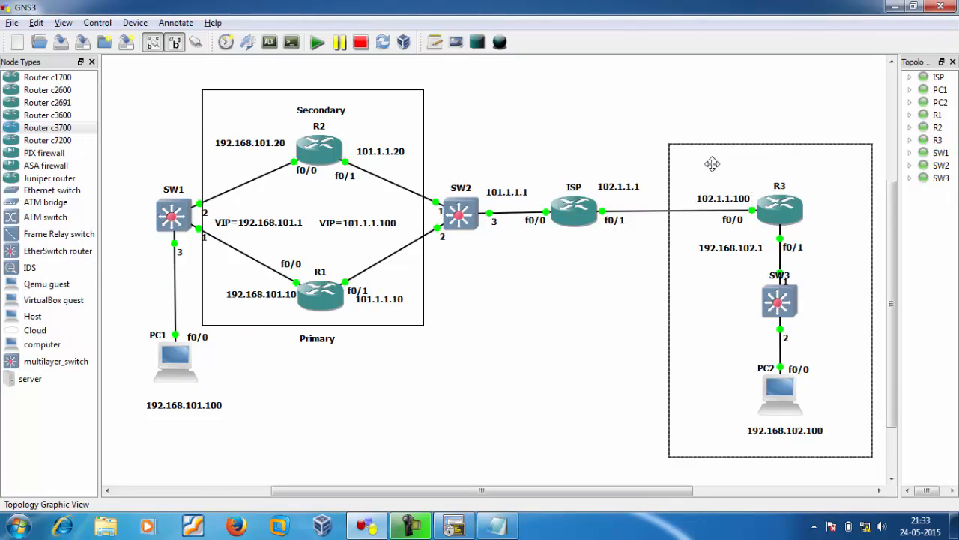
{"action": "key", "text": "alt+Tab"}
{"action": "type", "text": "101.1.1.100"}
{"action": "key", "text": "Return"}
Create IPsec transform set t-set on R3 with esp-aes and esp-sha-hmac.
{"action": "type", "text": "crypto"}
{"action": "key", "text": "Tab"}
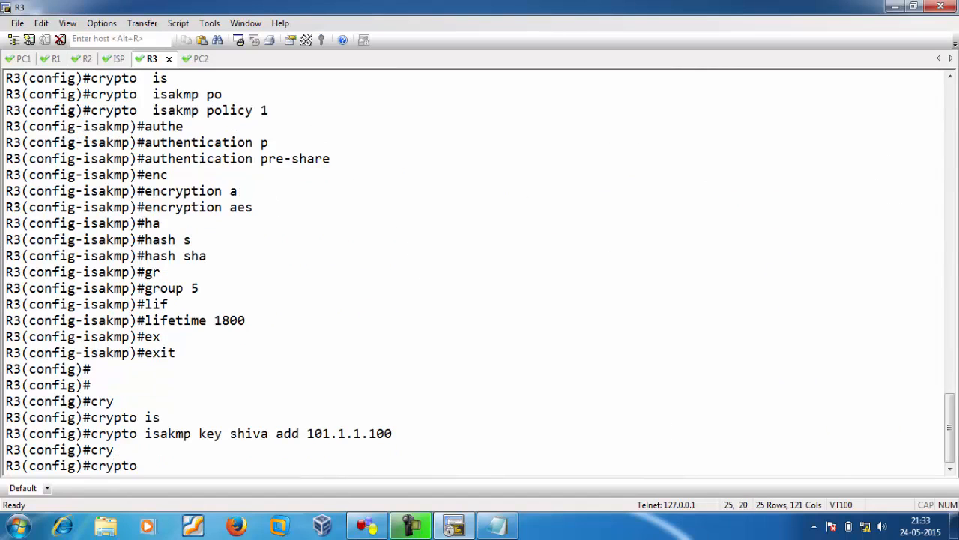
{"action": "type", "text": "ipsec  t"}
{"action": "key", "text": "Tab"}
{"action": "type", "text": "tr"}
{"action": "key", "text": "Tab"}
{"action": "type", "text": "t-set e"}
{"action": "key", "text": "Tab"}
{"action": "type", "text": "sp-"}
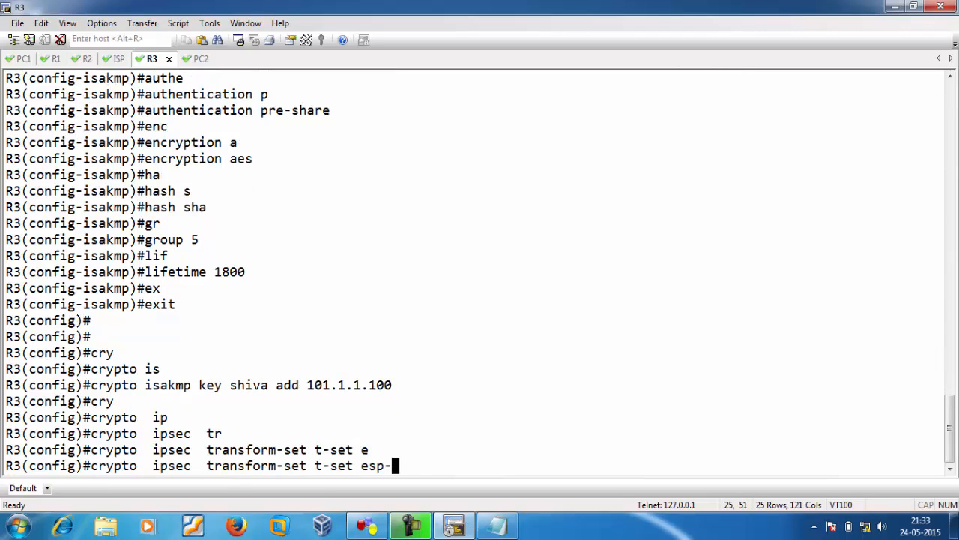
{"action": "type", "text": "a"}
{"action": "key", "text": "Tab"}
{"action": "type", "text": "esp-s"}
{"action": "key", "text": "Tab"}
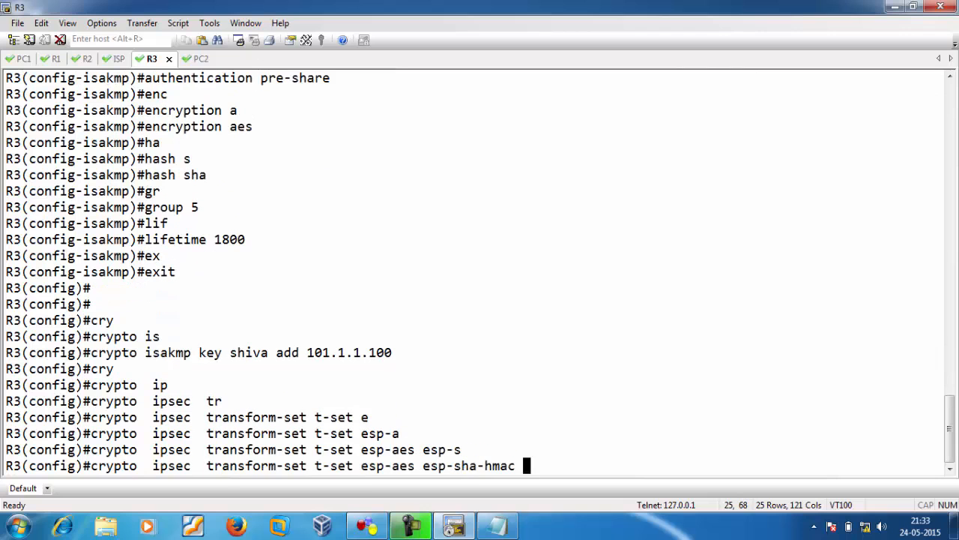
{"action": "key", "text": "Return"}
Set R3's transform set to tunnel mode and return to global configuration.
{"action": "type", "text": "mode"}
{"action": "key", "text": "Tab"}
{"action": "type", "text": "tu"}
{"action": "key", "text": "Tab"}
{"action": "key", "text": "Return"}
{"action": "type", "text": "exit"}
{"action": "key", "text": "Tab"}
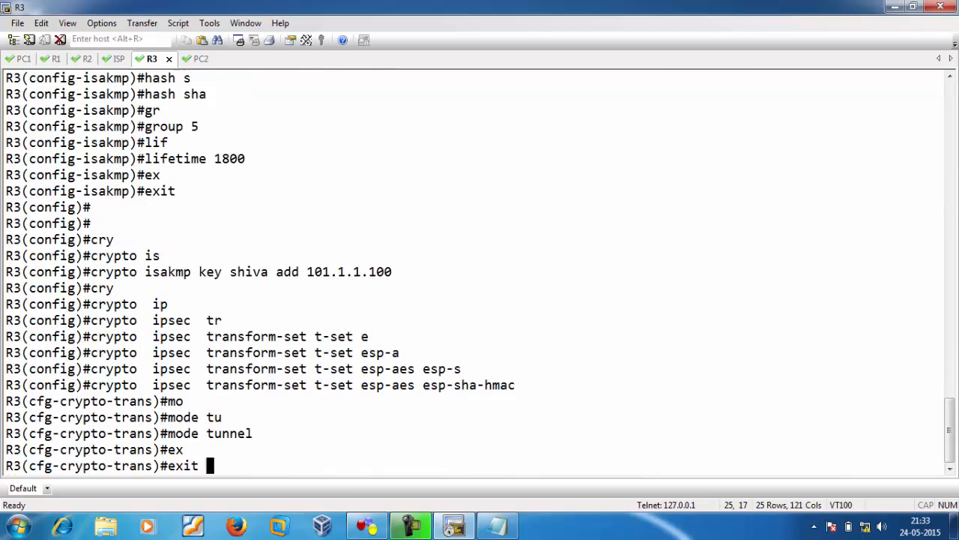
{"action": "key", "text": "Return"}
Set R3's IPsec security-association lifetime to 1800 seconds.
{"action": "type", "text": "cry"}
{"action": "key", "text": "Tab"}
{"action": "type", "text": "ip"}
{"action": "key", "text": "Tab"}
{"action": "type", "text": "s"}
{"action": "key", "text": "Tab"}
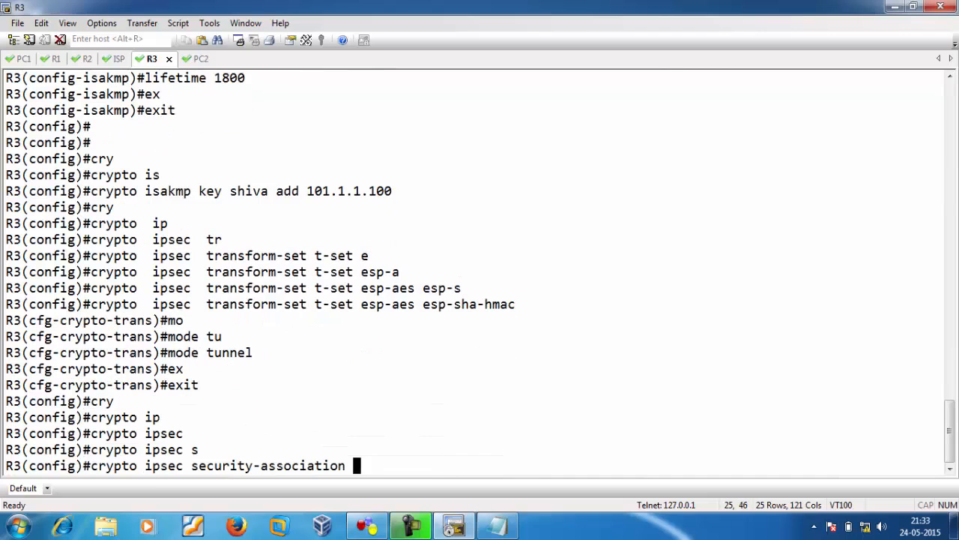
{"action": "type", "text": "lifetime s"}
{"action": "key", "text": "Tab"}
{"action": "type", "text": "s"}
{"action": "key", "text": "Tab"}
{"action": "type", "text": "1800"}
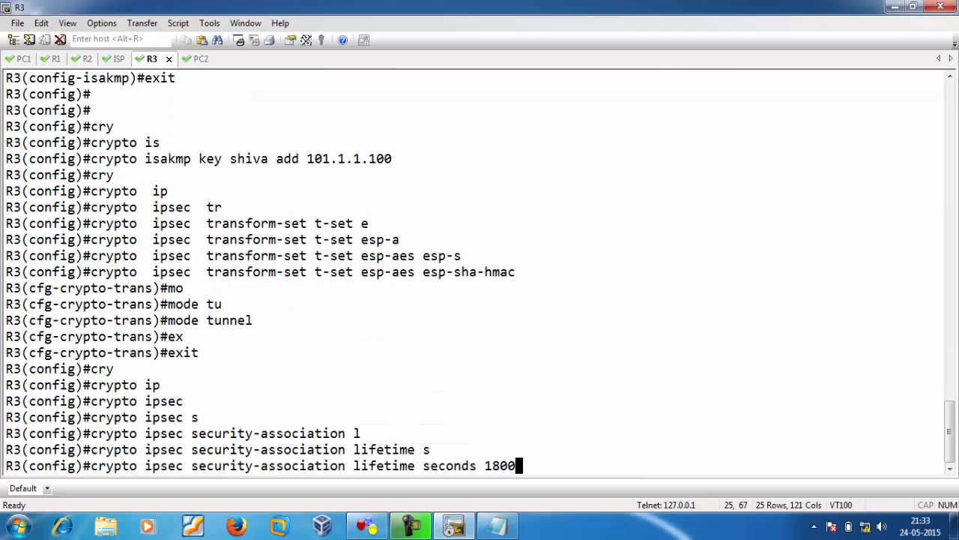
{"action": "key", "text": "Return"}
Add access list 102 on R3 permitting IP from 192.168.102.0 0.0.0.255 to 192.168.101.0 0.0.0.255.
{"action": "type", "text": "acc"}
{"action": "key", "text": "Tab"}
{"action": "type", "text": "list 102 pe"}
{"action": "key", "text": "Tab"}
{"action": "type", "text": "ip 19"}
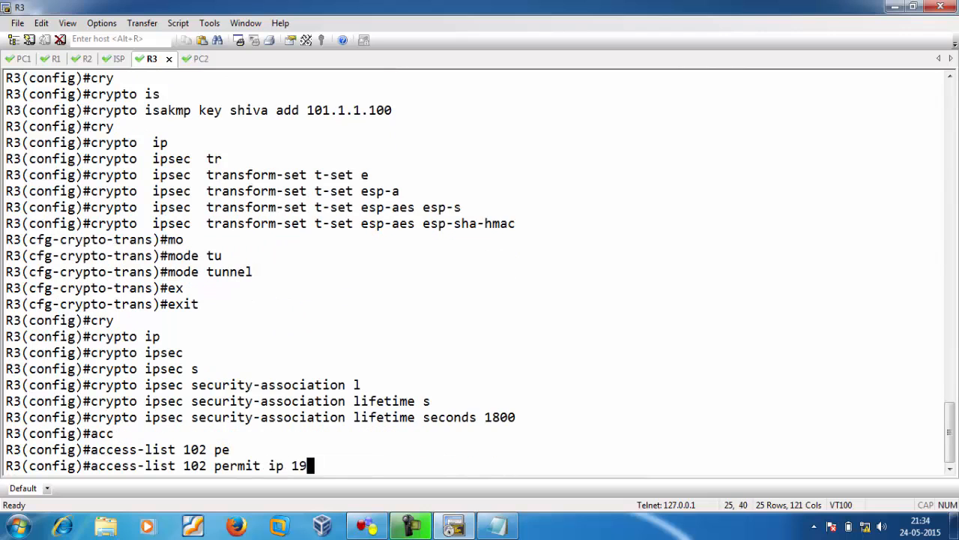
{"action": "type", "text": "2.168.102.0 0"}
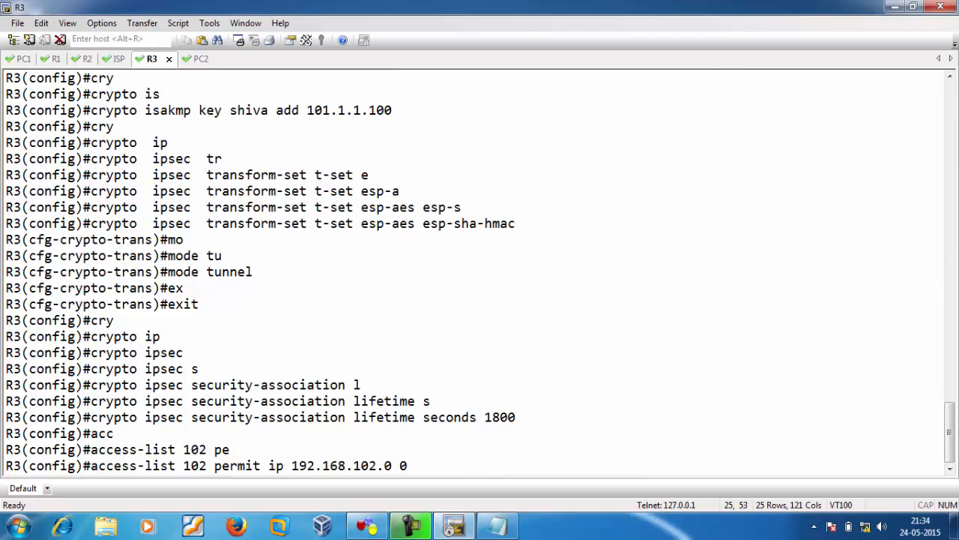
{"action": "type", "text": ".0.0.255 1"}
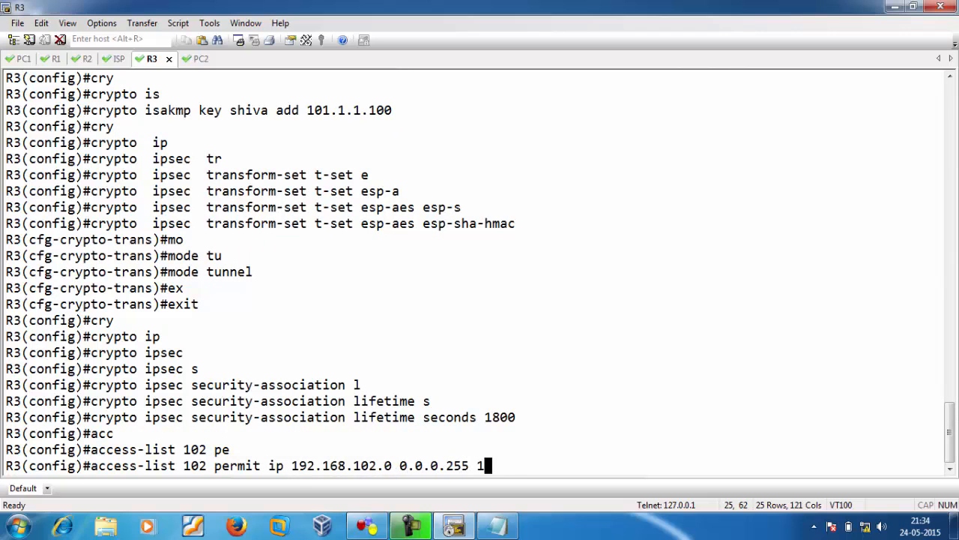
{"action": "type", "text": "92.168.101.0 0.0.0.255"}
{"action": "key", "text": "Return"}
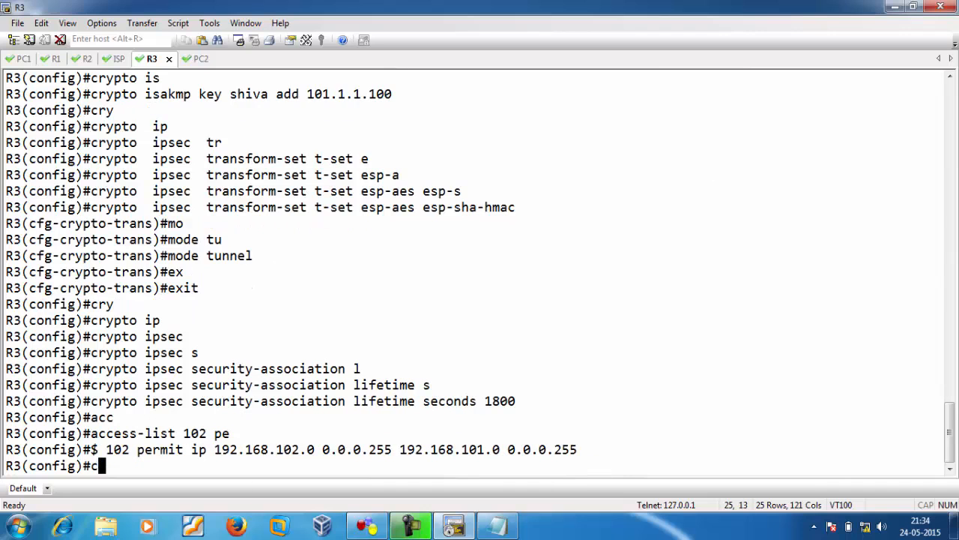
Create crypto map test with sequence 10 as ipsec-isakmp on R3.
{"action": "type", "text": "cry"}
{"action": "key", "text": "Tab"}
{"action": "type", "text": "ma"}
{"action": "key", "text": "Tab"}
{"action": "type", "text": "test 1-"}
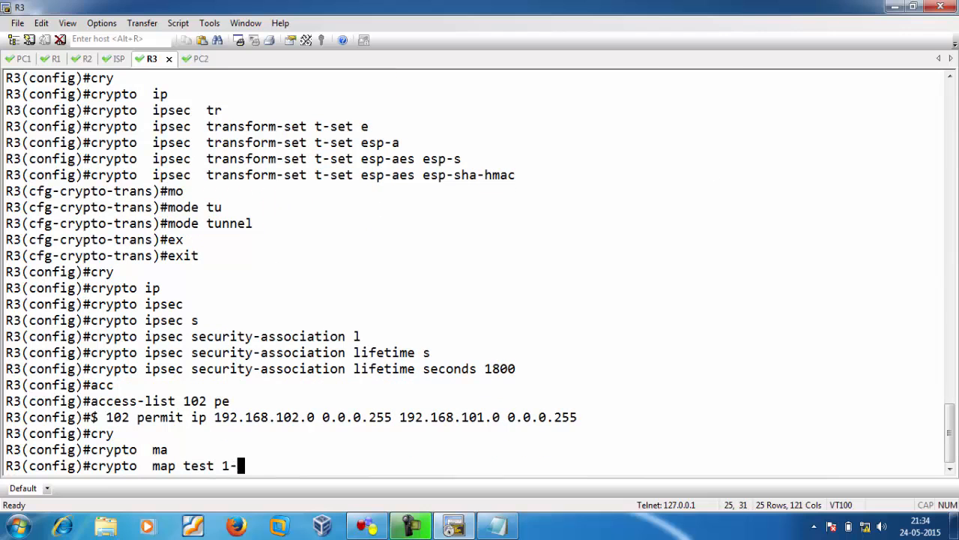
{"action": "type", "text": " ipsec-is"}
{"action": "key", "text": "Tab"}
{"action": "key", "text": "Return"}
Assign transform set t-set to crypto map test on R3.
{"action": "type", "text": "se"}
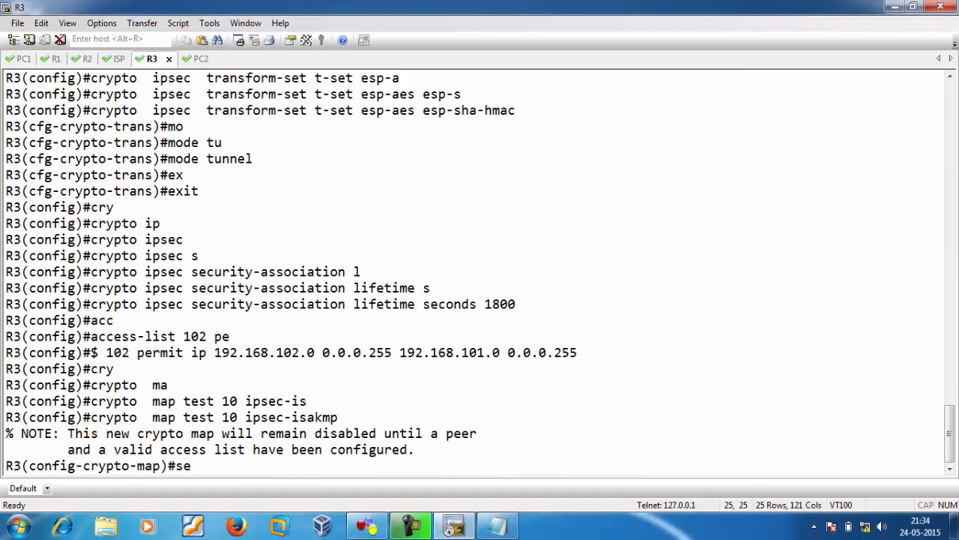
{"action": "key", "text": "Tab"}
{"action": "type", "text": "tr"}
{"action": "key", "text": "Tab"}
{"action": "type", "text": "t-s"}
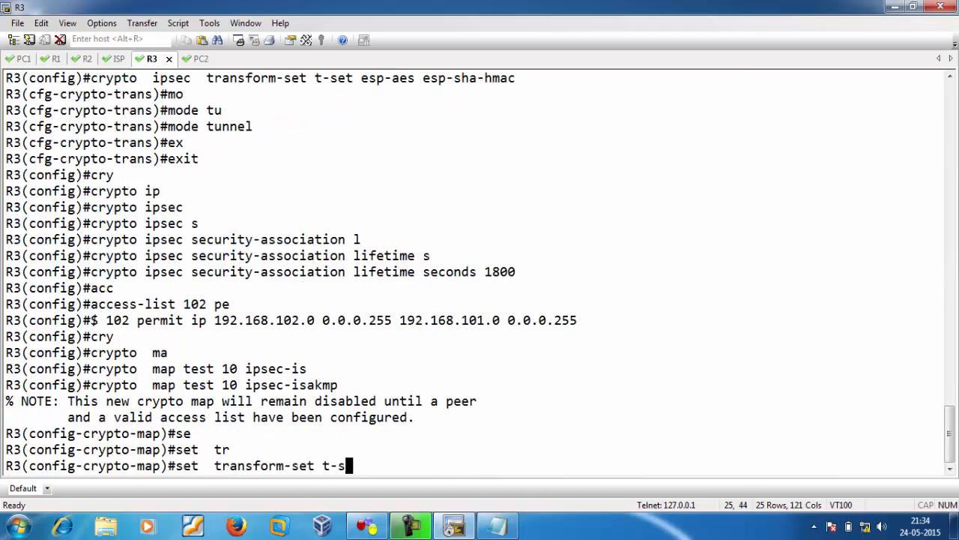
{"action": "type", "text": "et"}
{"action": "key", "text": "Return"}
Set 101.1.1.100 as the peer of R3's crypto map test.
{"action": "type", "text": "se"}
{"action": "key", "text": "Tab"}
{"action": "type", "text": "pe"}
{"action": "key", "text": "Tab"}
{"action": "type", "text": "101.1.1.100"}
{"action": "key", "text": "Return"}
Match access list 102 in R3's crypto map test.
{"action": "type", "text": "ma"}
{"action": "key", "text": "Tab"}
{"action": "type", "text": "a"}
{"action": "key", "text": "Tab"}
{"action": "type", "text": "102"}
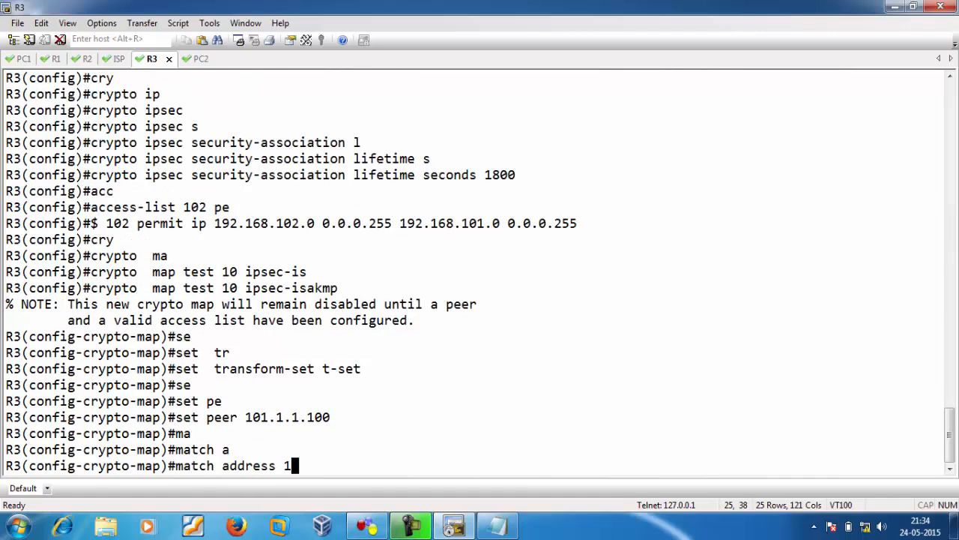
{"action": "key", "text": "Return"}
Check R3's outside interface in the GNS3 topology and apply crypto map test to interface f0/0.
{"action": "key", "text": "alt+Tab"}
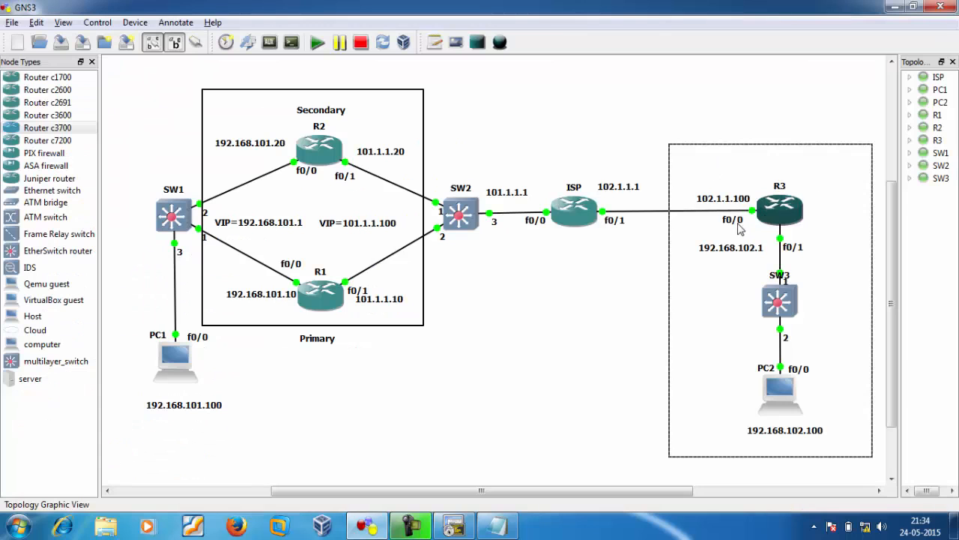
{"action": "key", "text": "alt+Tab"}
{"action": "type", "text": "int f0/0"}
{"action": "key", "text": "Return"}
{"action": "type", "text": "cry"}
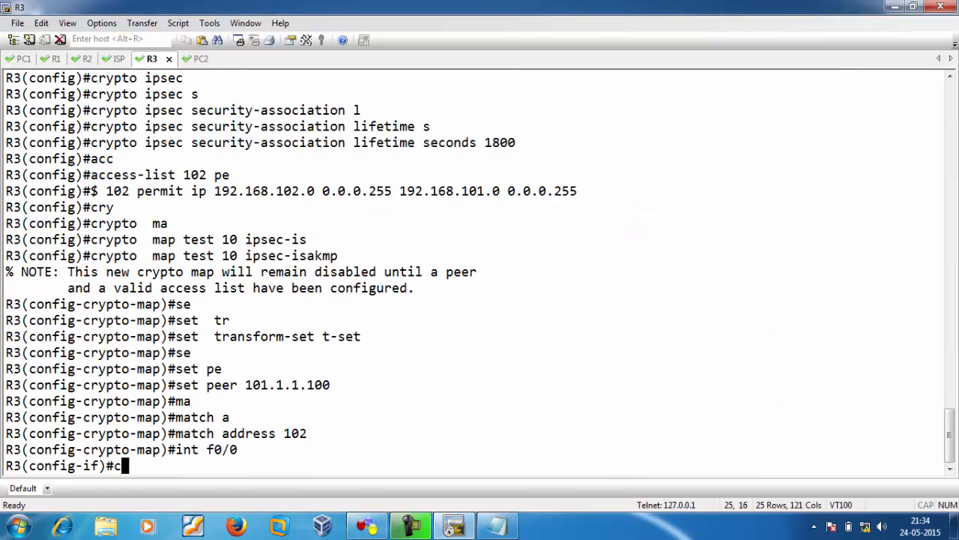
{"action": "key", "text": "Tab"}
{"action": "type", "text": "ma"}
{"action": "key", "text": "Tab"}
{"action": "type", "text": "test"}
{"action": "key", "text": "Return"}
Review the VPN commands in R3's command history and return to privileged EXEC mode.
{"action": "type", "text": "do sh hist"}
{"action": "key", "text": "Return"}
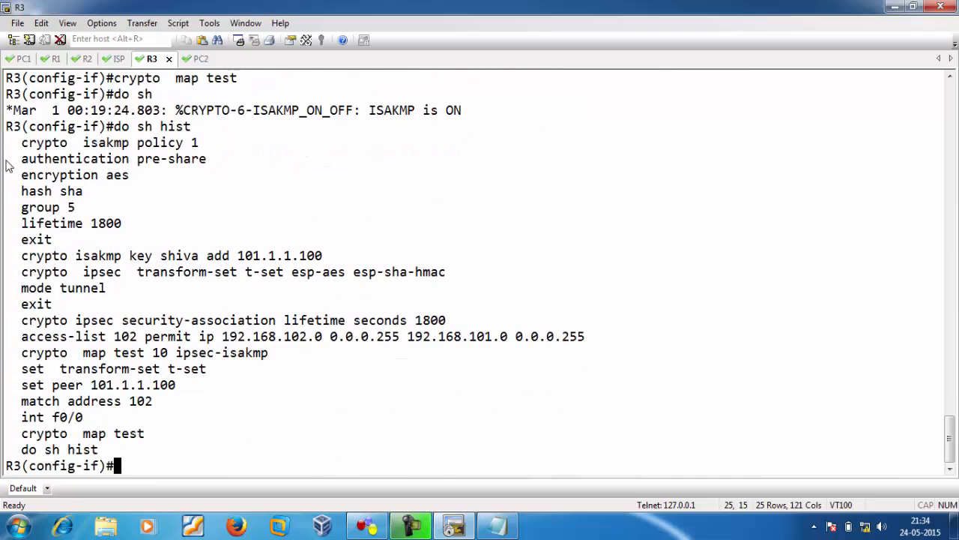
{"action": "left_click_drag", "start_coordinate": [6, 141], "coordinate": [655, 443]}
{"action": "key", "text": "ctrl+z"}
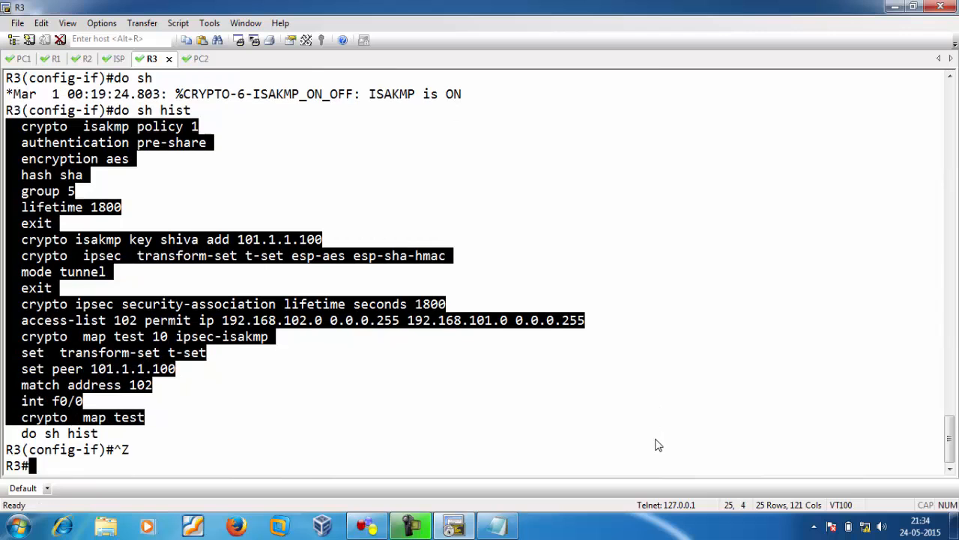
Start a ping from PC2 to PC1 at 192.168.101.100 with a repeat count of 10000000.
{"action": "left_click", "coordinate": [199, 59]}
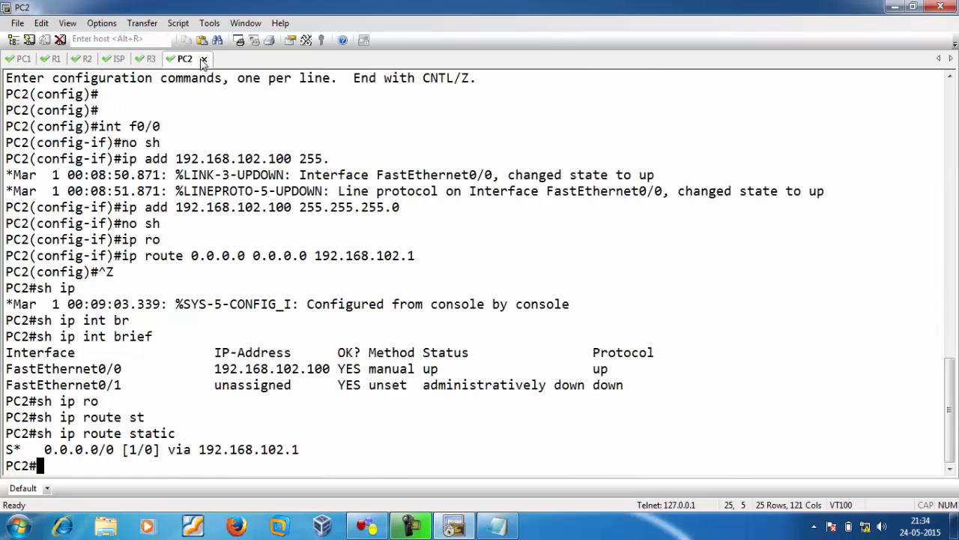
{"action": "key", "text": "Return"}
{"action": "key", "text": "Return"}
{"action": "key", "text": "Return"}
{"action": "key", "text": "Return"}
{"action": "key", "text": "Return"}
{"action": "key", "text": "Return"}
{"action": "key", "text": "Return"}
{"action": "key", "text": "Return"}
{"action": "key", "text": "Return"}
{"action": "key", "text": "Return"}
{"action": "key", "text": "alt+Tab"}
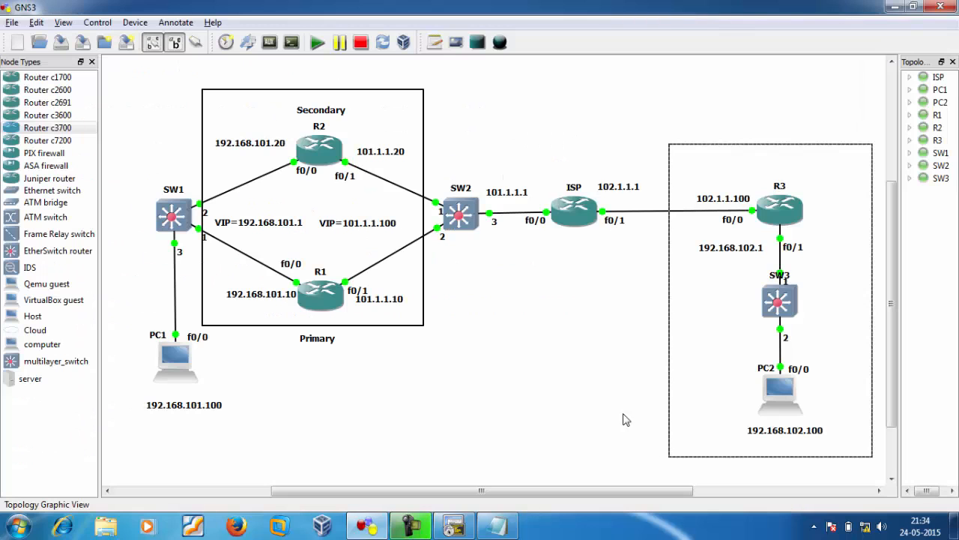
{"action": "key", "text": "alt+Tab"}
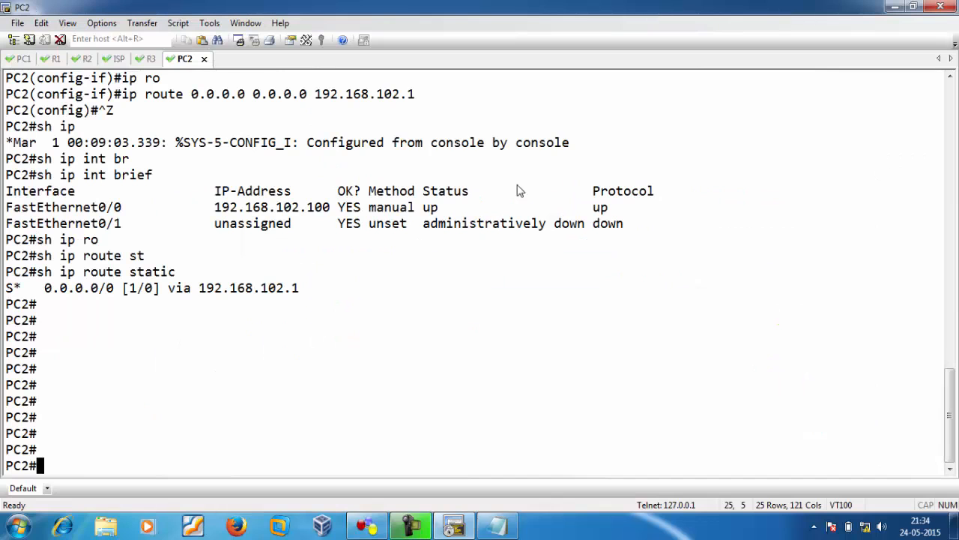
{"action": "type", "text": "pi"}
{"action": "key", "text": "Tab"}
{"action": "type", "text": "192.168.101.100"}
{"action": "key", "text": "alt+Tab"}
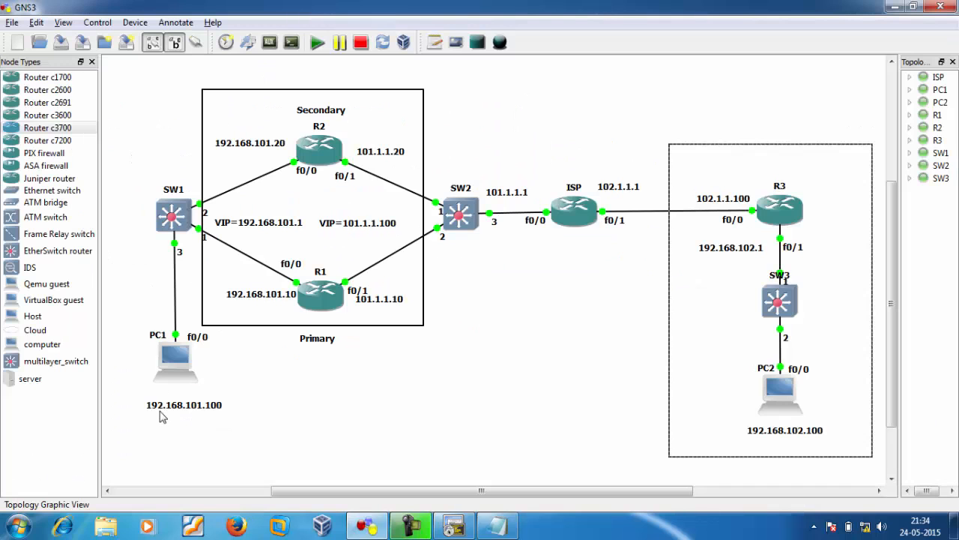
{"action": "key", "text": "alt+Tab"}
{"action": "type", "text": "re"}
{"action": "key", "text": "Tab"}
{"action": "type", "text": "1000"}
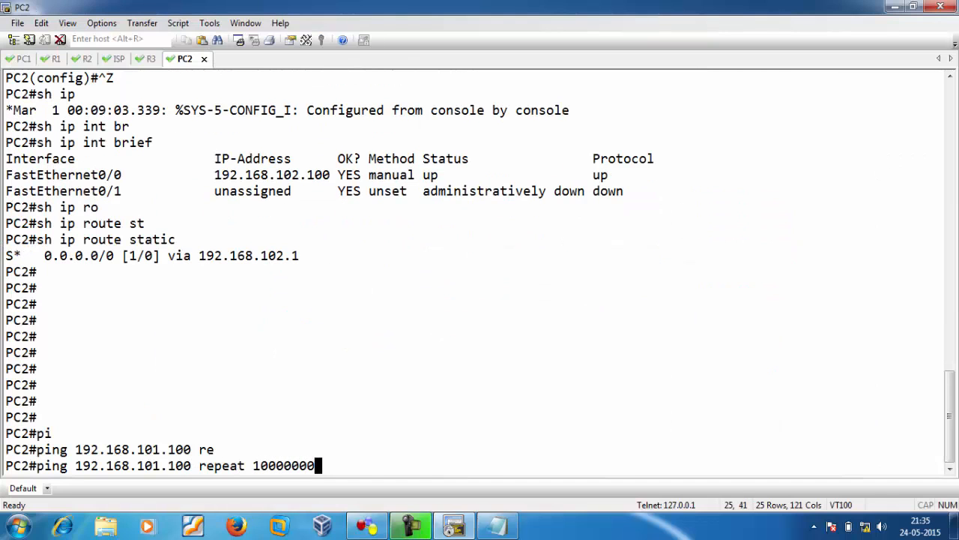
{"action": "key", "text": "Return"}
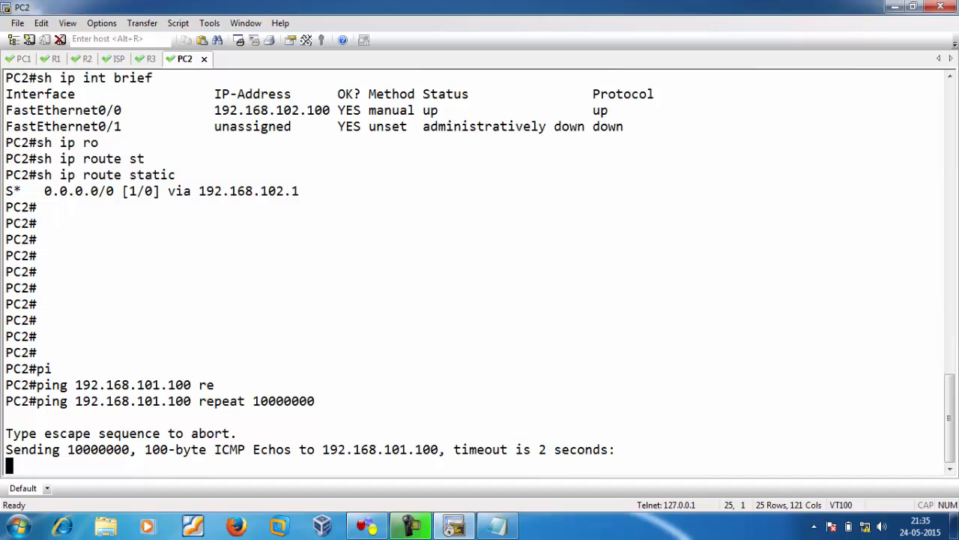
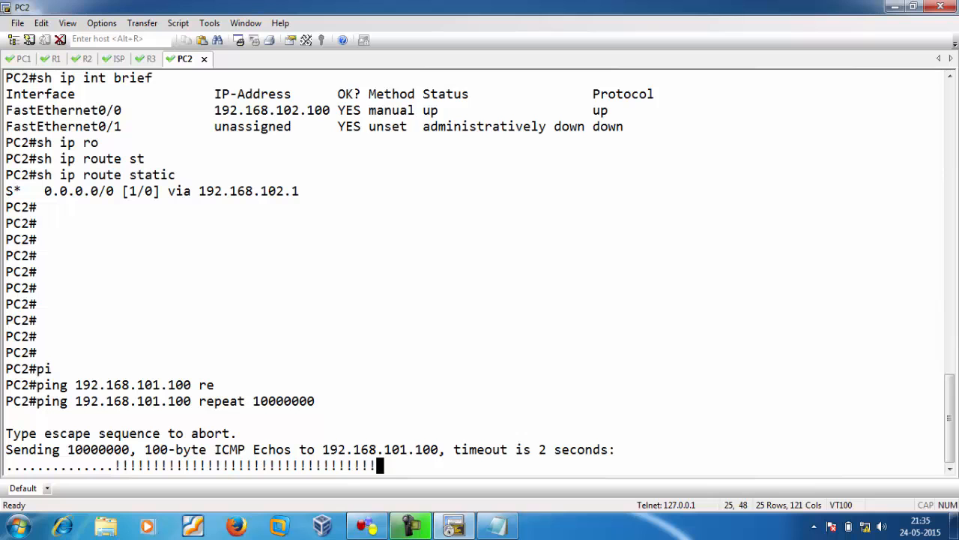
Switch to R1's console, return it to privileged EXEC mode and move to a fresh prompt.
{"action": "left_click", "coordinate": [55, 59]}
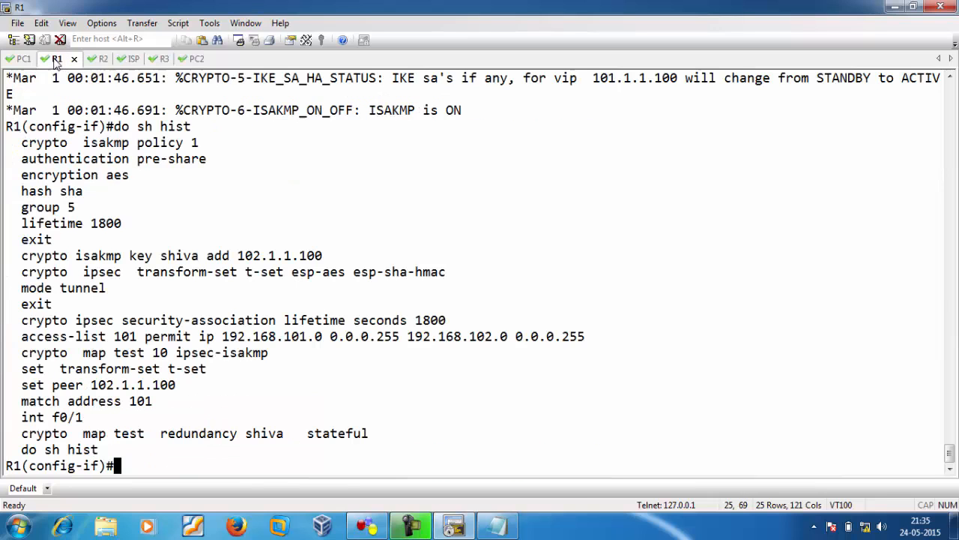
{"action": "key", "text": "Return"}
{"action": "key", "text": "ctrl+z"}
{"action": "key", "text": "Return"}
{"action": "key", "text": "Return"}
{"action": "key", "text": "Return"}
{"action": "key", "text": "Return"}
{"action": "key", "text": "Return"}
{"action": "key", "text": "Return"}
{"action": "key", "text": "Return"}
{"action": "key", "text": "Return"}
{"action": "key", "text": "Return"}
{"action": "key", "text": "Return"}
{"action": "key", "text": "Return"}
{"action": "key", "text": "Return"}
{"action": "key", "text": "Return"}
{"action": "key", "text": "Return"}
{"action": "key", "text": "Return"}
{"action": "key", "text": "Return"}
{"action": "key", "text": "Return"}
{"action": "key", "text": "Return"}
{"action": "key", "text": "Return"}
{"action": "key", "text": "Return"}
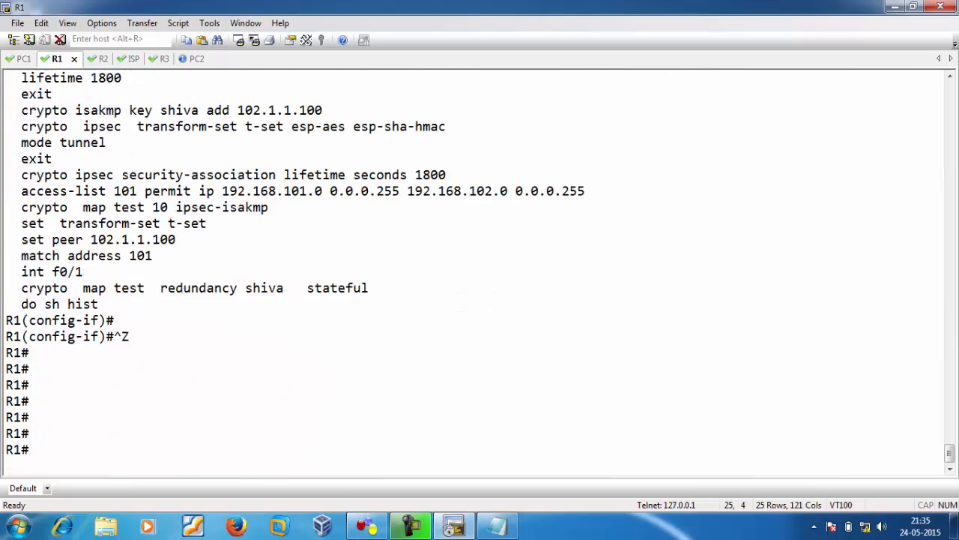
Display R1's ISAKMP security associations and highlight the IPv4 entry.
{"action": "type", "text": "sh cry"}
{"action": "key", "text": "Tab"}
{"action": "type", "text": "is"}
{"action": "key", "text": "Tab"}
{"action": "type", "text": "sa"}
{"action": "key", "text": "Return"}
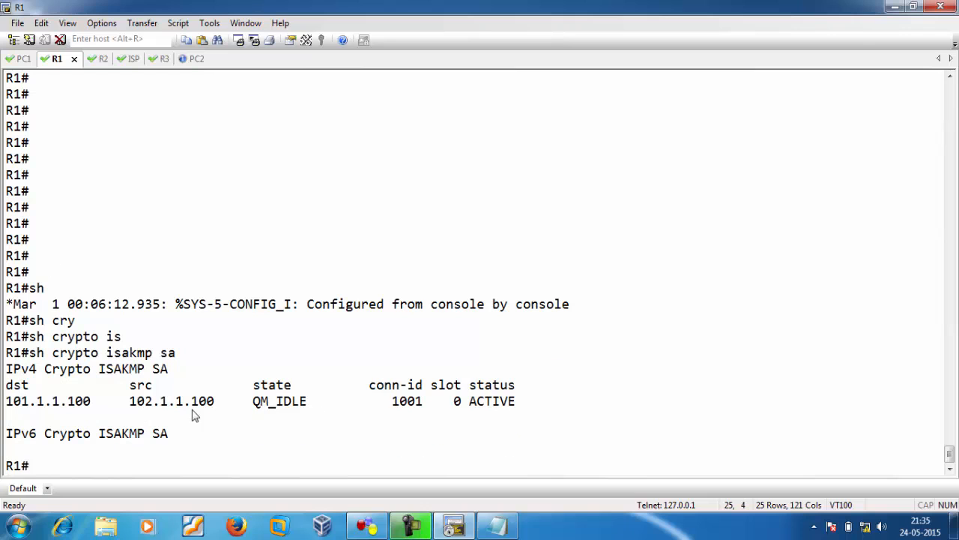
{"action": "left_click_drag", "start_coordinate": [537, 409], "coordinate": [342, 393]}
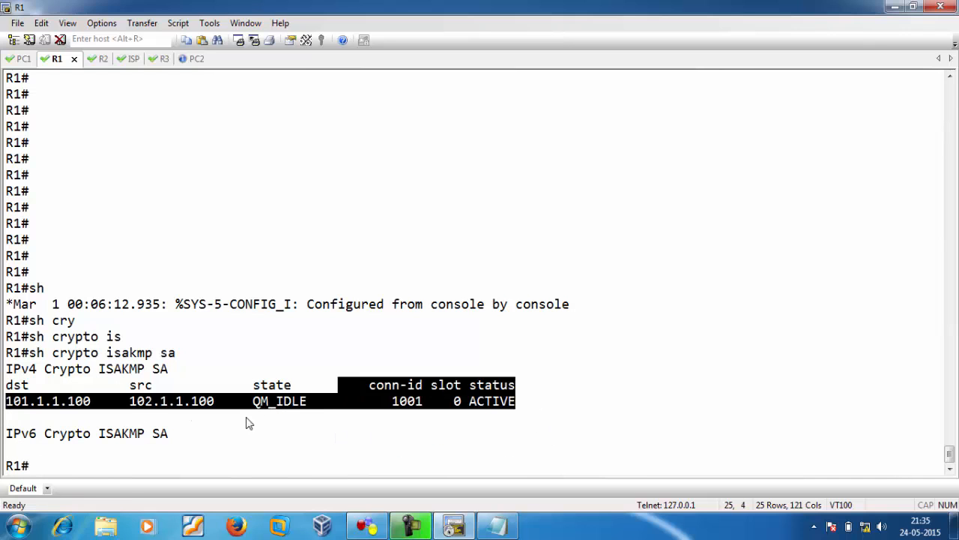
Display R1's IPsec security associations and examine the identities and the encrypted and decrypted packet counters.
{"action": "type", "text": "sh cry"}
{"action": "key", "text": "Tab"}
{"action": "type", "text": "ip"}
{"action": "key", "text": "Tab"}
{"action": "type", "text": "sa"}
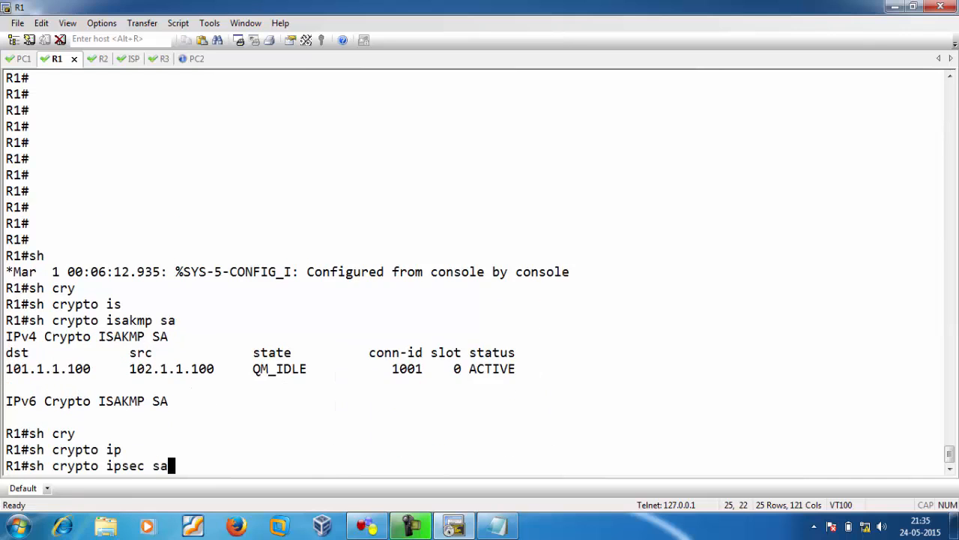
{"action": "key", "text": "Return"}
{"action": "key", "text": "q"}
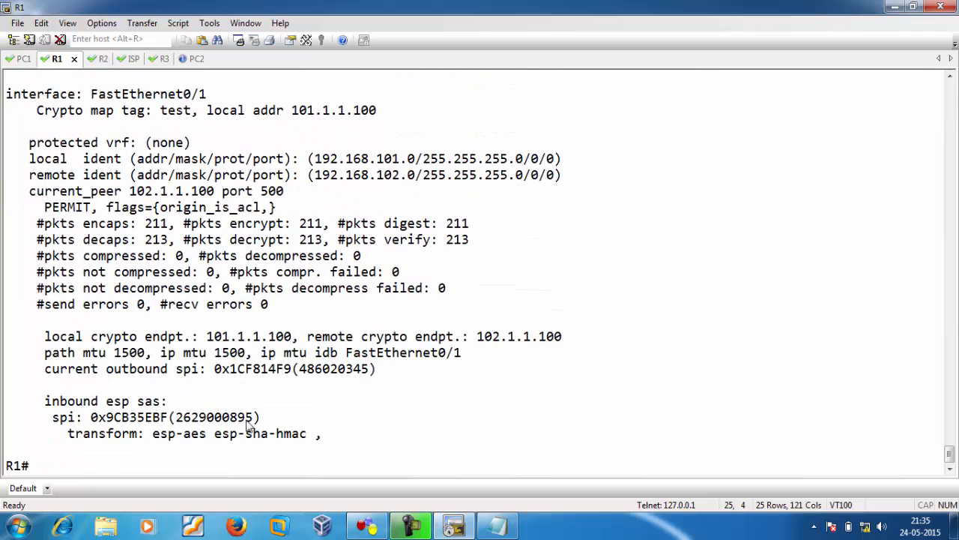
{"action": "left_click_drag", "start_coordinate": [479, 240], "coordinate": [3, 146]}
Display the active crypto engine connections on R1.
{"action": "type", "text": "sh"}
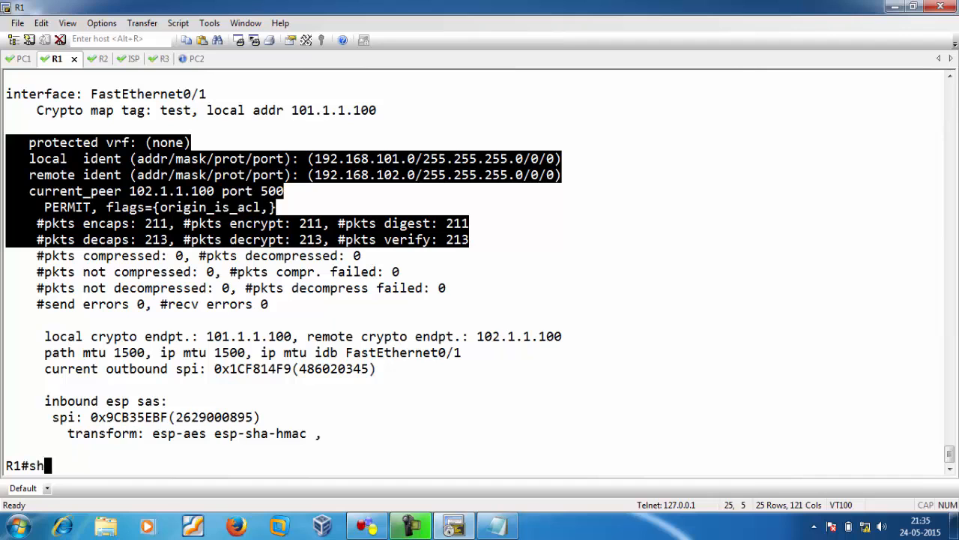
{"action": "type", "text": " cry"}
{"action": "key", "text": "Tab"}
{"action": "type", "text": "en"}
{"action": "key", "text": "Tab"}
{"action": "type", "text": "conn"}
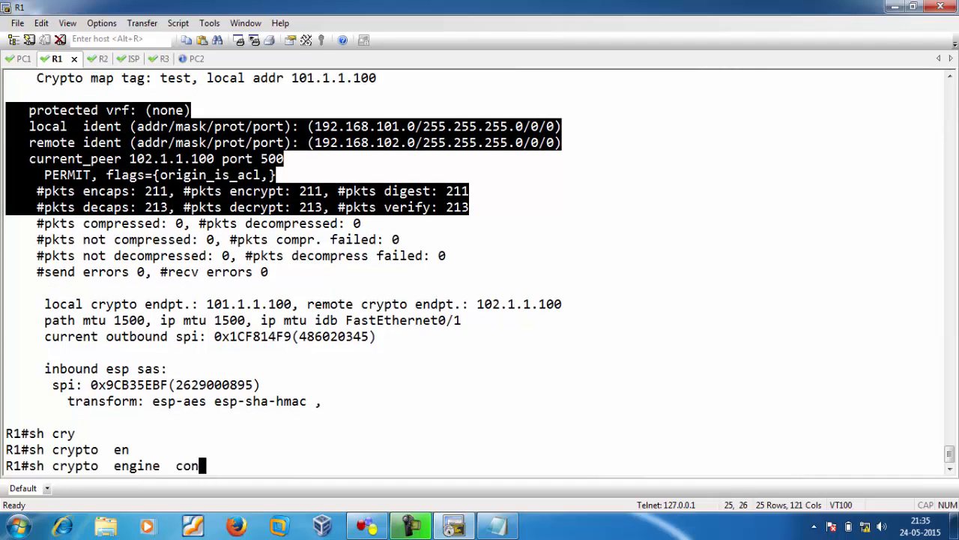
{"action": "key", "text": "Tab"}
{"action": "type", "text": "a"}
{"action": "key", "text": "Tab"}
{"action": "type", "text": "ons active"}
{"action": "key", "text": "Return"}
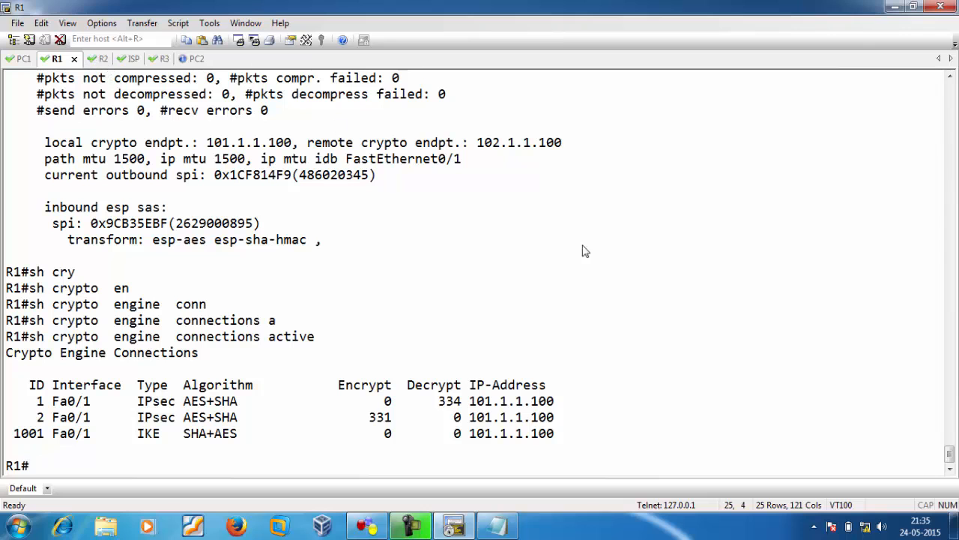
Switch to R2's console and return it to privileged EXEC mode.
{"action": "left_click", "coordinate": [367, 526]}
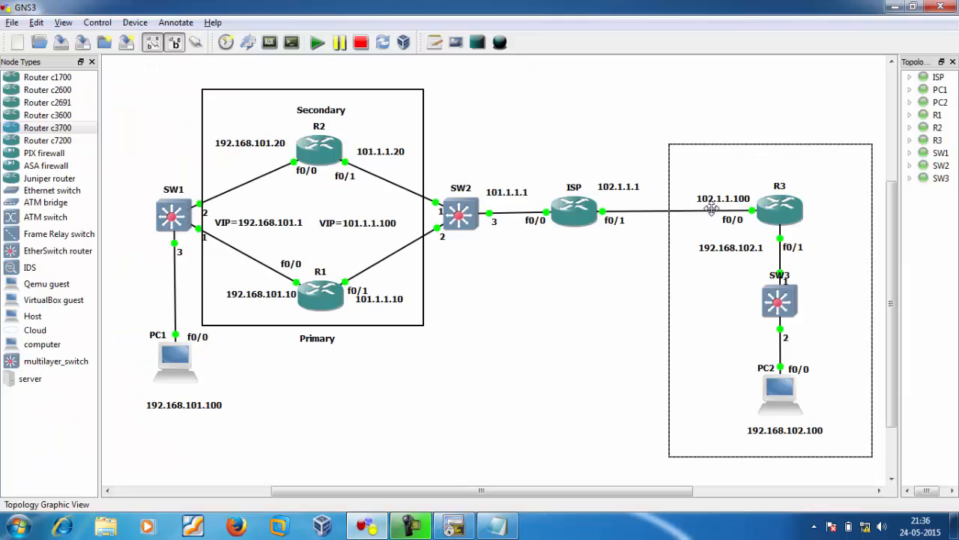
{"action": "double_click", "coordinate": [341, 298]}
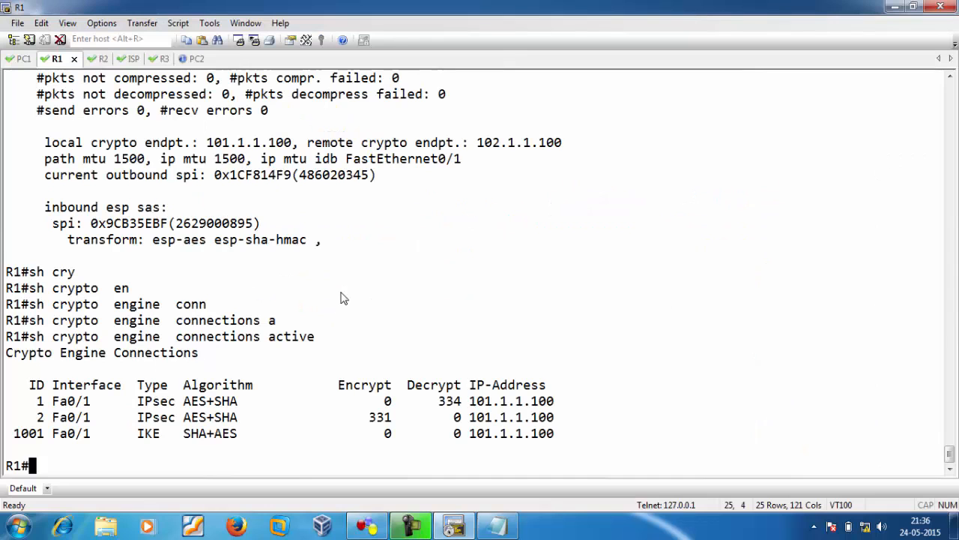
{"action": "left_click", "coordinate": [96, 60]}
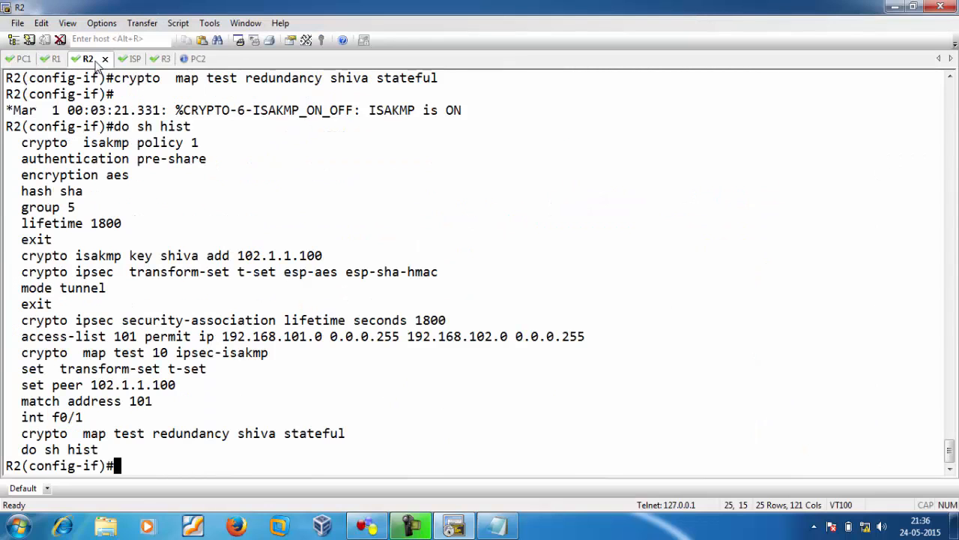
{"action": "key", "text": "ctrl+z"}
{"action": "key", "text": "Return"}
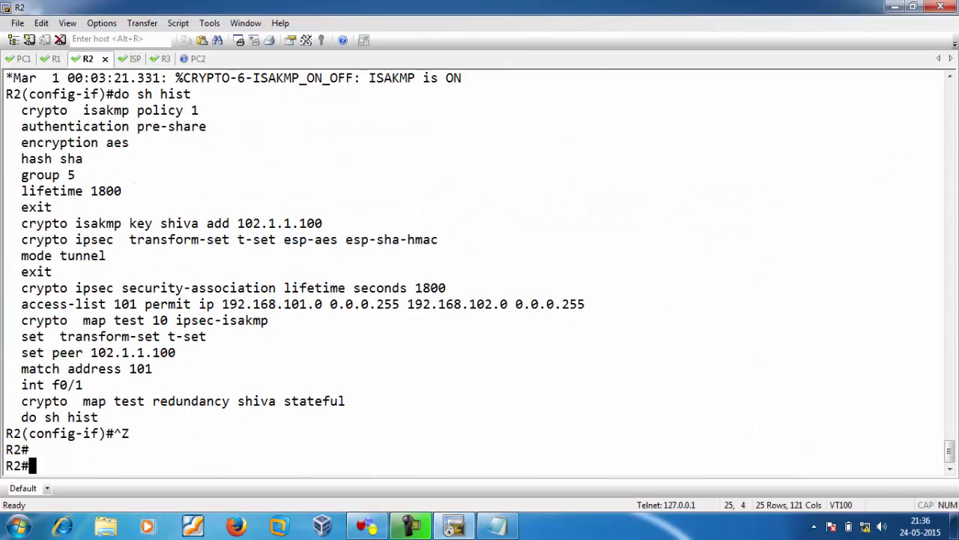
{"action": "key", "text": "Return"}
{"action": "key", "text": "Return"}
Display R2's ISAKMP security associations and highlight the entry's status.
{"action": "type", "text": "coo"}
{"action": "type", "text": "h cry"}
{"action": "key", "text": "Tab"}
{"action": "type", "text": "is"}
{"action": "key", "text": "Tab"}
{"action": "type", "text": "sa"}
{"action": "key", "text": "Return"}
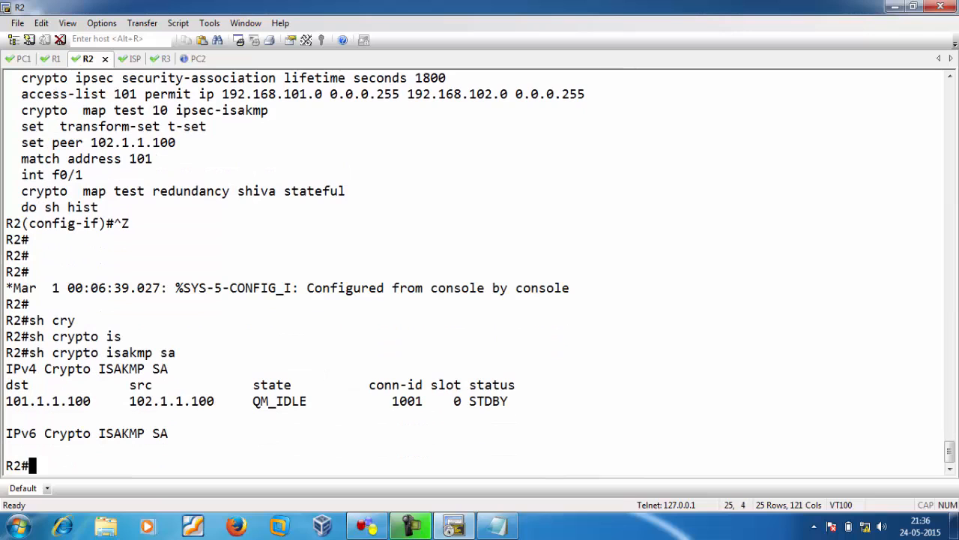
{"action": "left_click_drag", "start_coordinate": [529, 396], "coordinate": [10, 416]}
Display the ISAKMP security associations on R1 again to compare the status with R2's.
{"action": "left_click", "coordinate": [54, 60]}
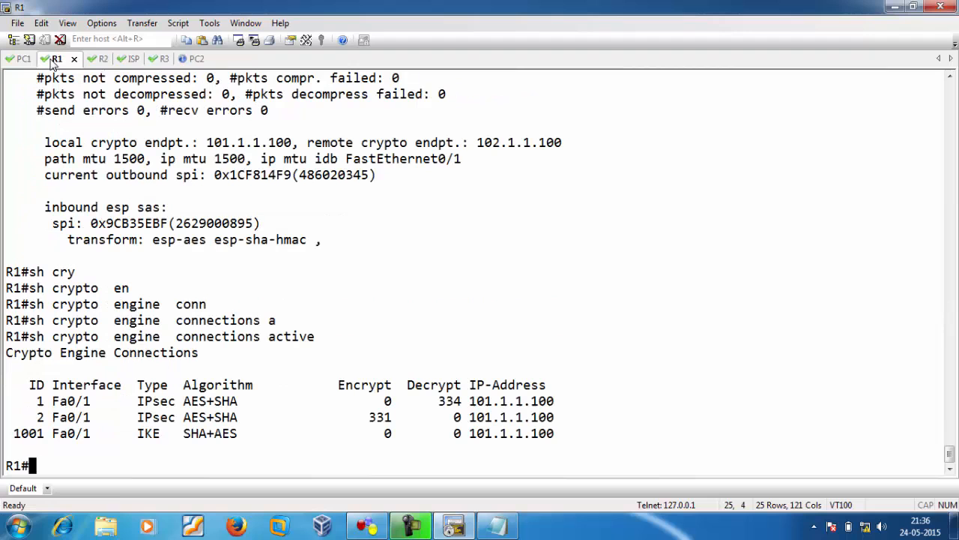
{"action": "type", "text": "sh cry"}
{"action": "key", "text": "Tab"}
{"action": "type", "text": "is"}
{"action": "key", "text": "Tab"}
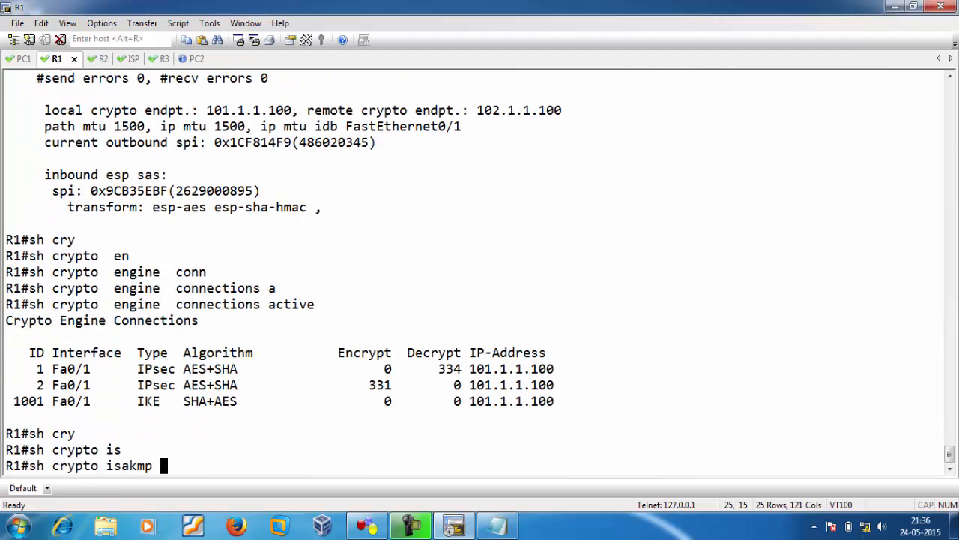
{"action": "type", "text": "sa"}
{"action": "key", "text": "Return"}
{"action": "left_click_drag", "start_coordinate": [551, 409], "coordinate": [6, 351]}
Display R2's IPsec security associations and examine the packet counters and the inbound and outbound ESP status.
{"action": "left_click", "coordinate": [103, 57]}
{"action": "type", "text": "sh cry"}
{"action": "key", "text": "Tab"}
{"action": "type", "text": "ip"}
{"action": "key", "text": "Tab"}
{"action": "type", "text": "sa"}
{"action": "key", "text": "Return"}
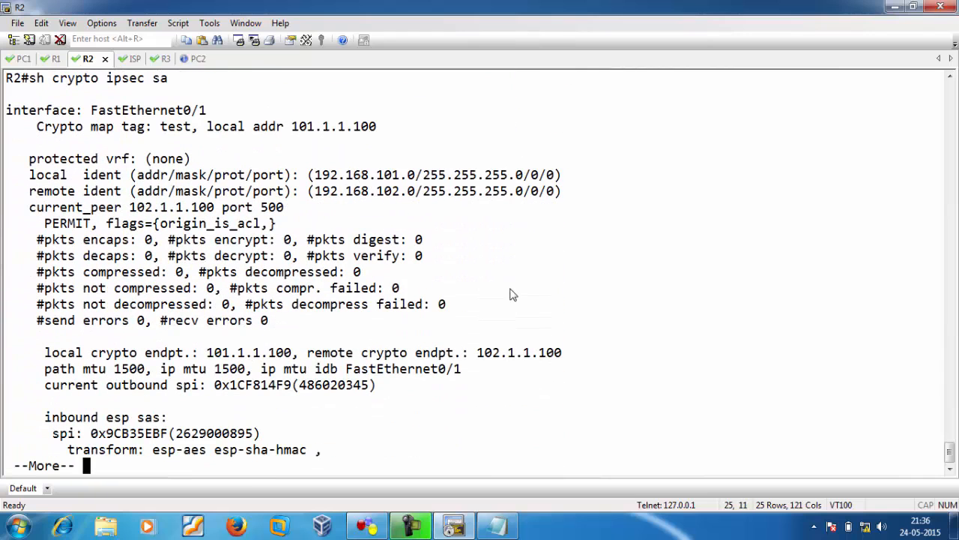
{"action": "left_click_drag", "start_coordinate": [457, 255], "coordinate": [3, 209]}
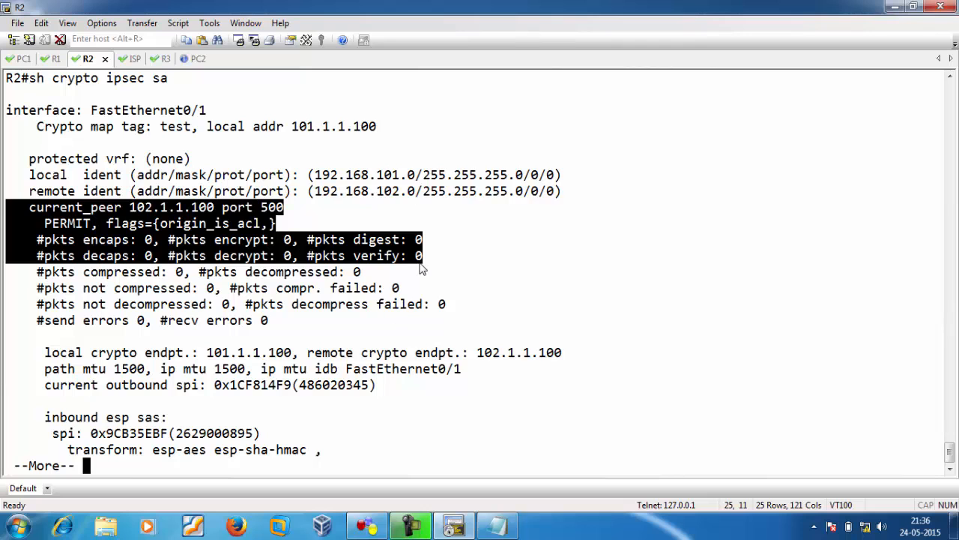
{"action": "key", "text": "space"}
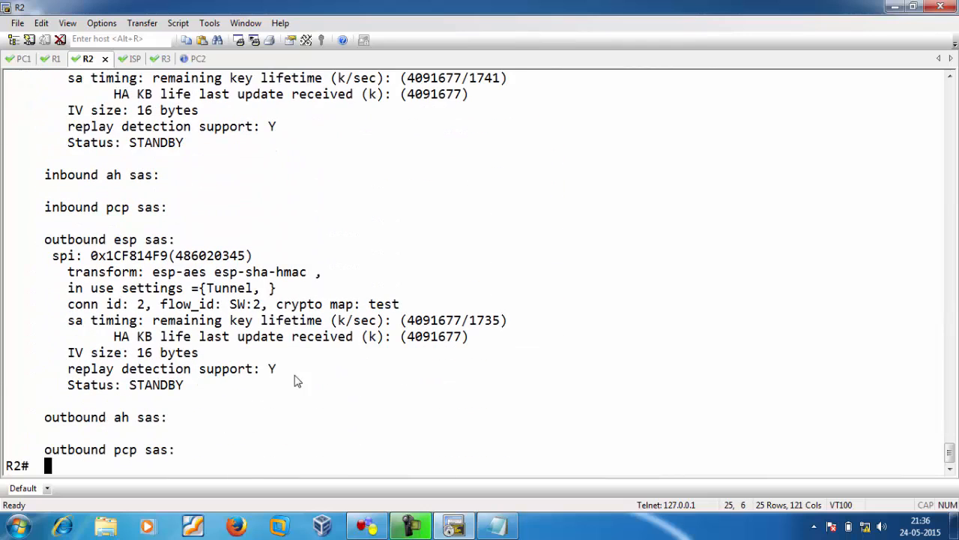
{"action": "left_click_drag", "start_coordinate": [241, 455], "coordinate": [3, 108]}
{"action": "left_click", "coordinate": [239, 179]}
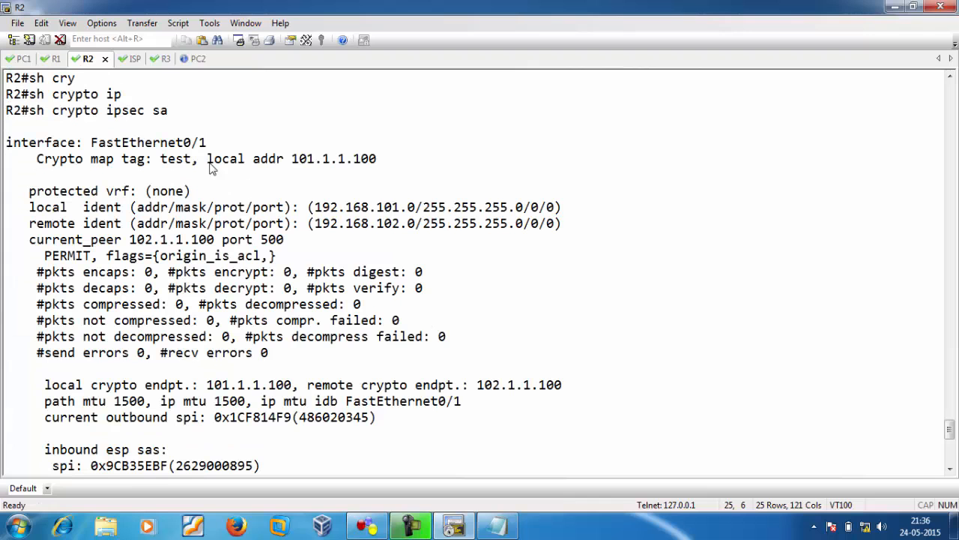
Switch back to PC2's console to check the running ping.
{"action": "left_click", "coordinate": [193, 58]}
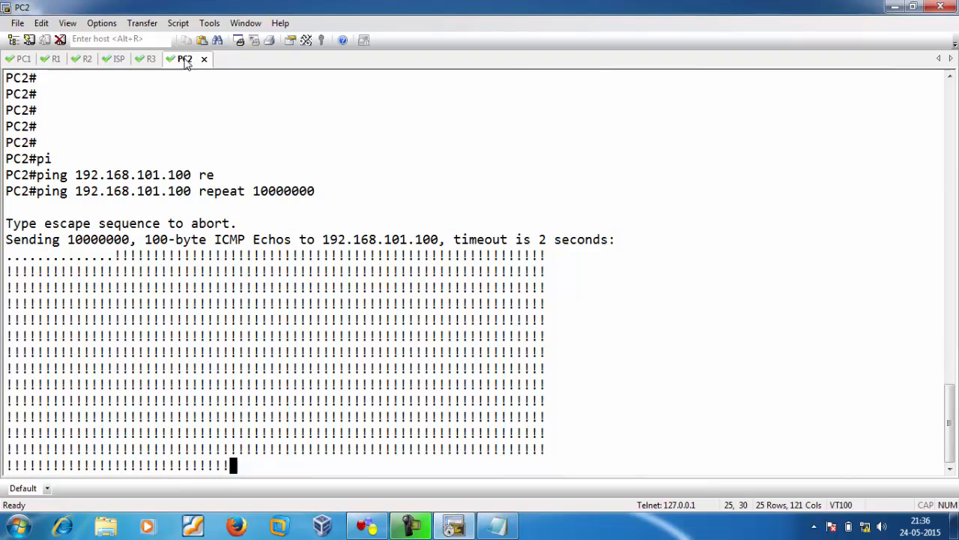
Consult the GNS3 topology, then enter global configuration mode on R1's console.
{"action": "left_click", "coordinate": [46, 63]}
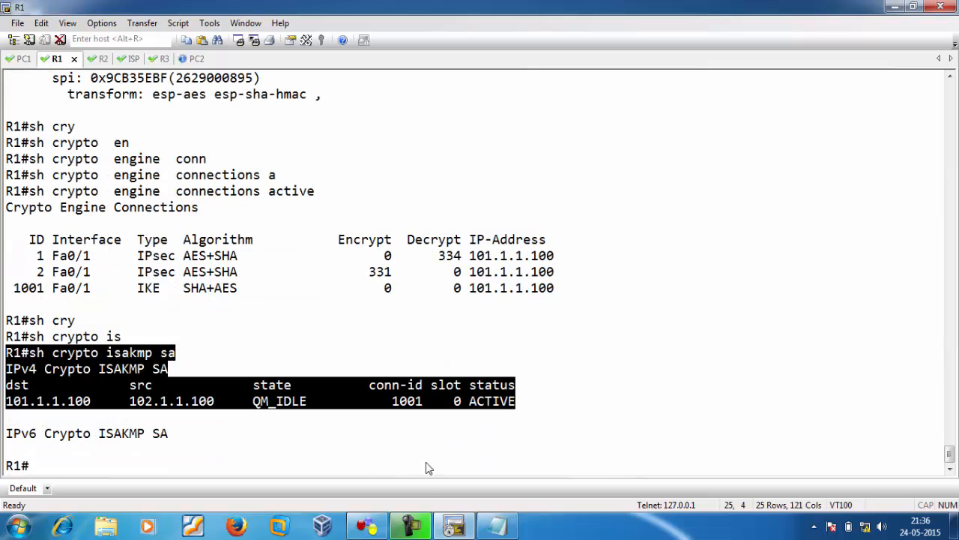
{"action": "left_click", "coordinate": [367, 526]}
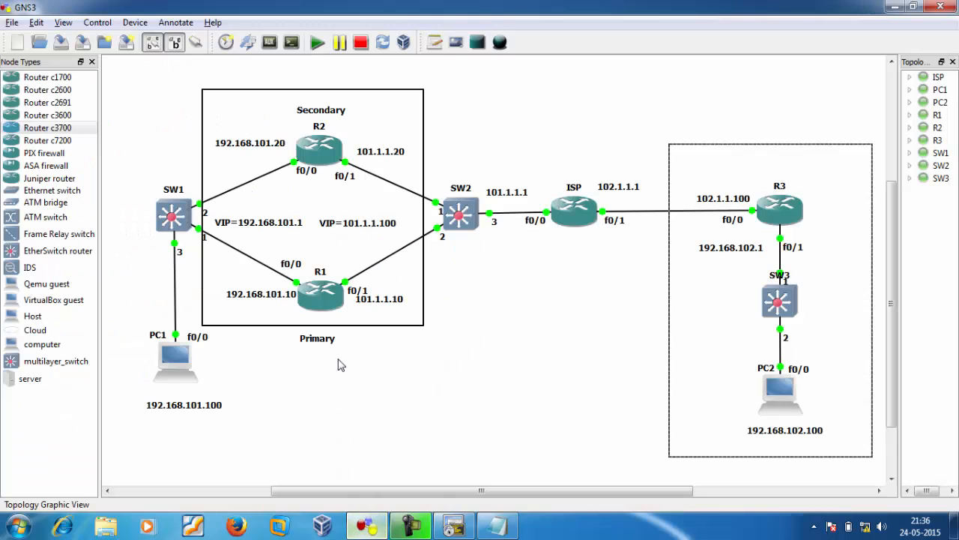
{"action": "double_click", "coordinate": [345, 302]}
{"action": "type", "text": "conf t"}
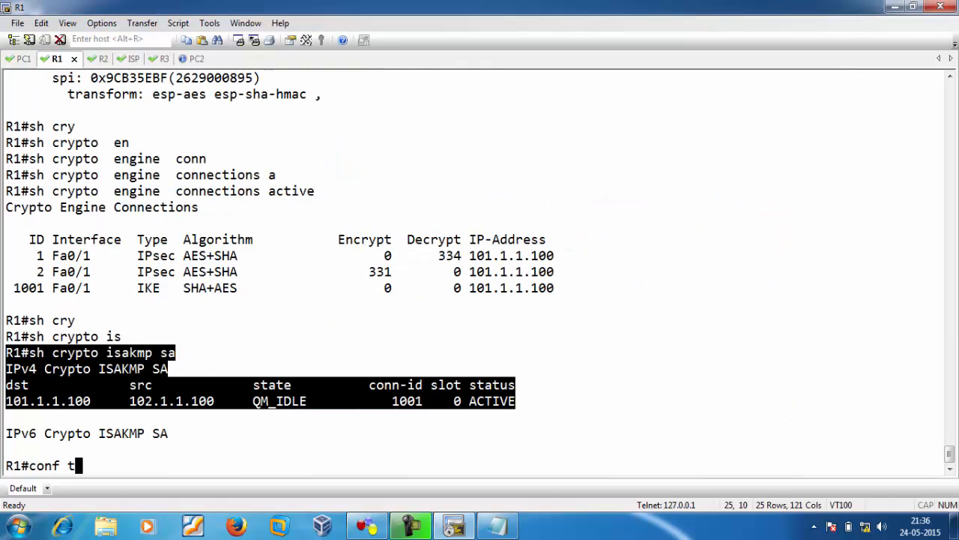
{"action": "key", "text": "Return"}
{"action": "key", "text": "Return"}
{"action": "key", "text": "Return"}
{"action": "key", "text": "Return"}
{"action": "key", "text": "Return"}
{"action": "key", "text": "Return"}
{"action": "key", "text": "Return"}
{"action": "key", "text": "Return"}
{"action": "key", "text": "Return"}
{"action": "key", "text": "Return"}
{"action": "key", "text": "Return"}
{"action": "key", "text": "Return"}
{"action": "key", "text": "Return"}
{"action": "key", "text": "Return"}
{"action": "key", "text": "Return"}
{"action": "key", "text": "Return"}
{"action": "key", "text": "Return"}
{"action": "key", "text": "Return"}
{"action": "key", "text": "Return"}
{"action": "key", "text": "Return"}
Check R1's interfaces in the GNS3 topology and shut down interface f0/1 from R1's console.
{"action": "key", "text": "alt+Tab"}
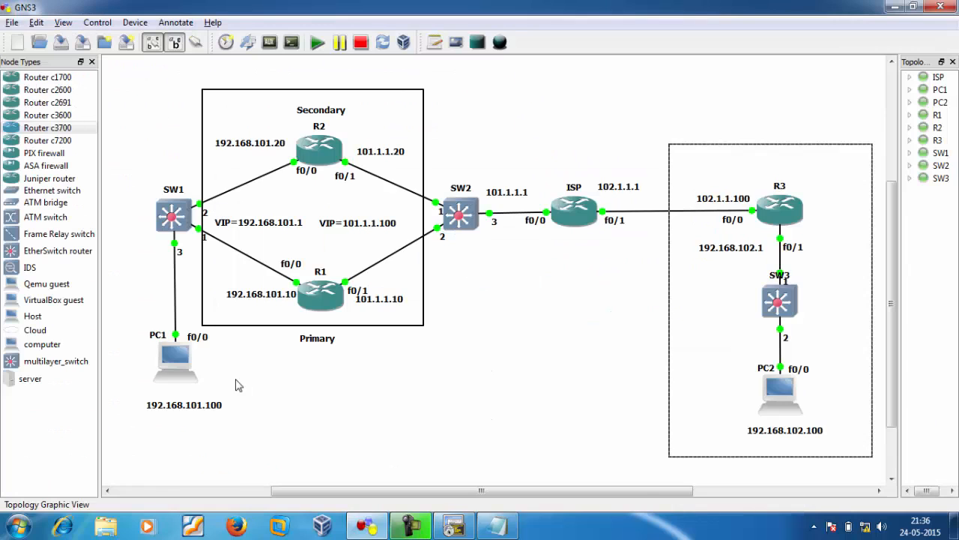
{"action": "double_click", "coordinate": [363, 294]}
{"action": "type", "text": "int f0/1"}
{"action": "key", "text": "Return"}
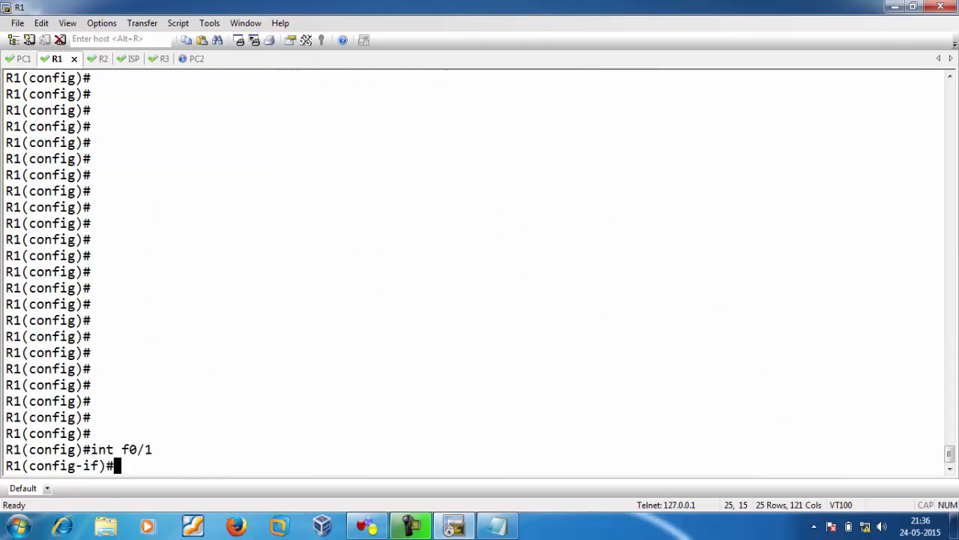
{"action": "type", "text": "sh"}
{"action": "key", "text": "Tab"}
{"action": "key", "text": "Return"}
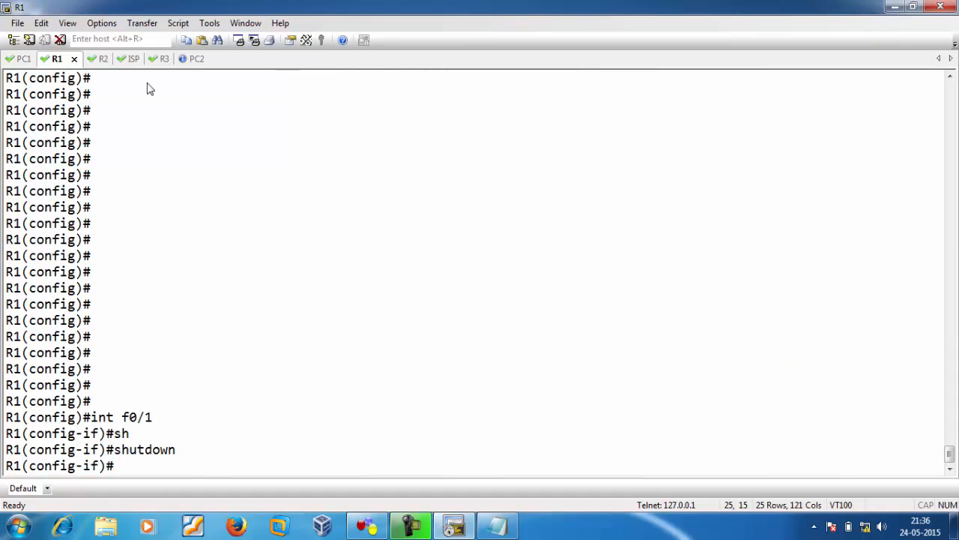
Switch to R2's console and highlight the HSRP state-change messages for FastEthernet0/1 and FastEthernet0/0.
{"action": "left_click", "coordinate": [100, 58]}
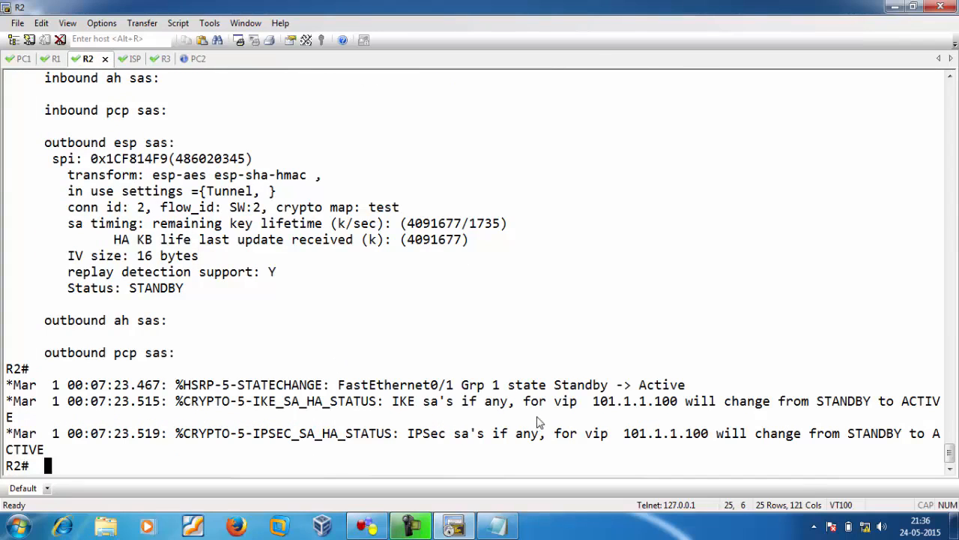
{"action": "left_click_drag", "start_coordinate": [332, 387], "coordinate": [700, 395]}
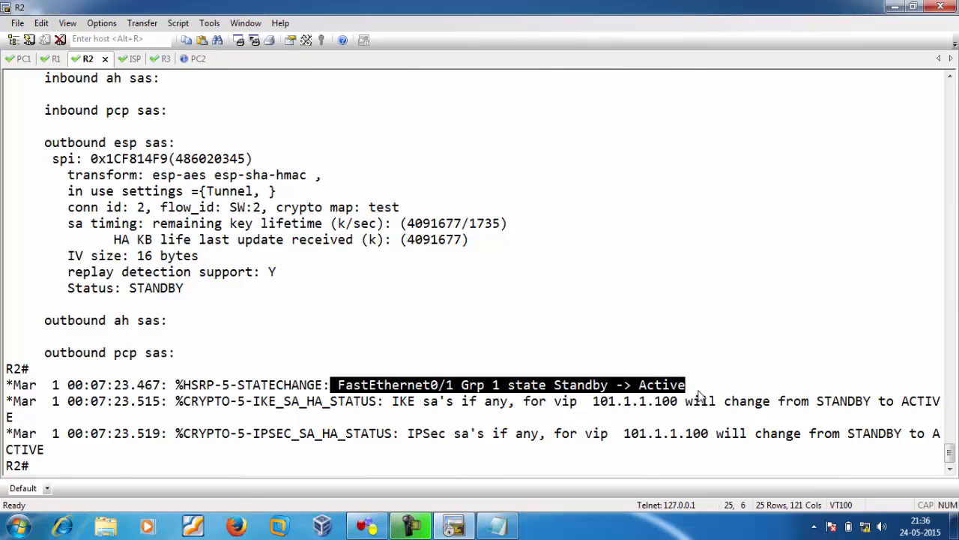
{"action": "left_click_drag", "start_coordinate": [685, 449], "coordinate": [5, 448]}
Review the GNS3 topology, then check the running ping on PC2's console for lost packets.
{"action": "key", "text": "alt+Tab"}
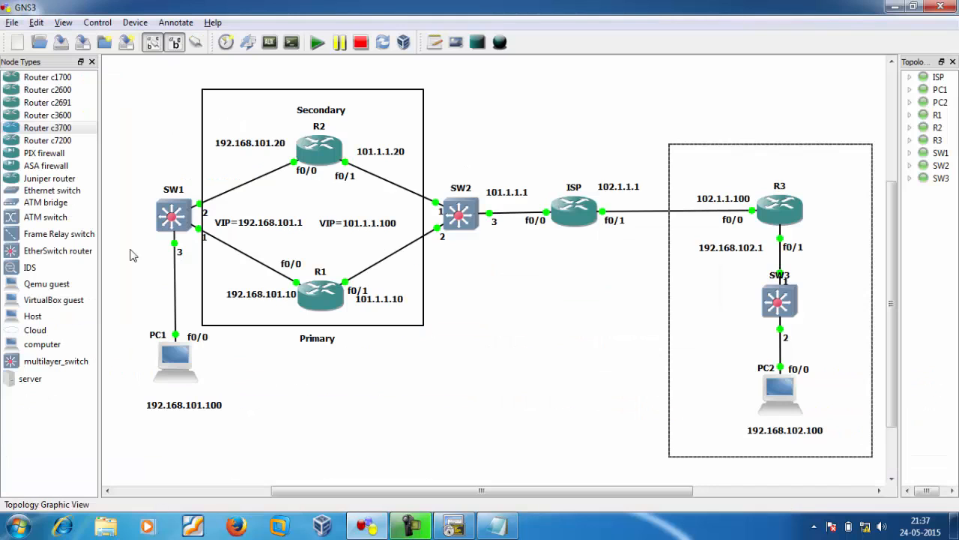
{"action": "key", "text": "alt+Tab"}
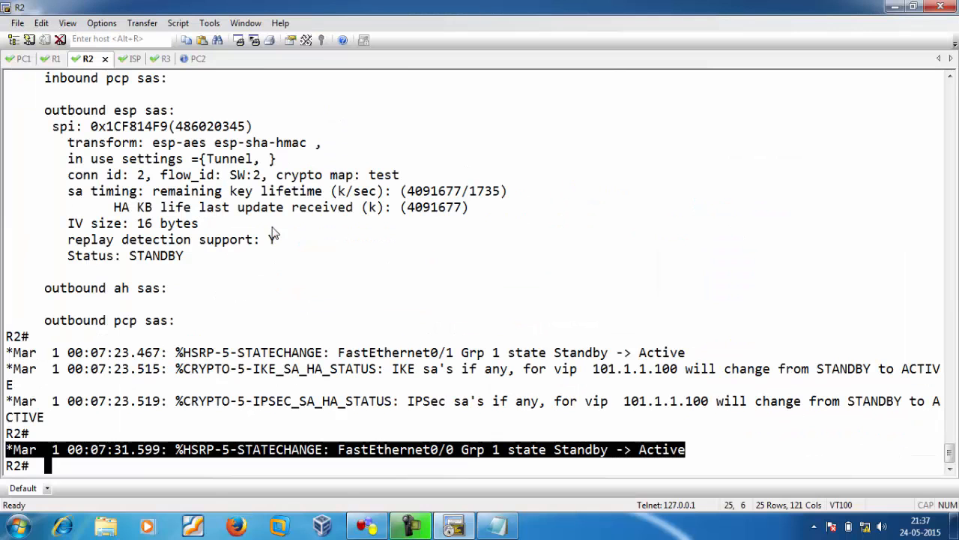
{"action": "left_click", "coordinate": [188, 59]}
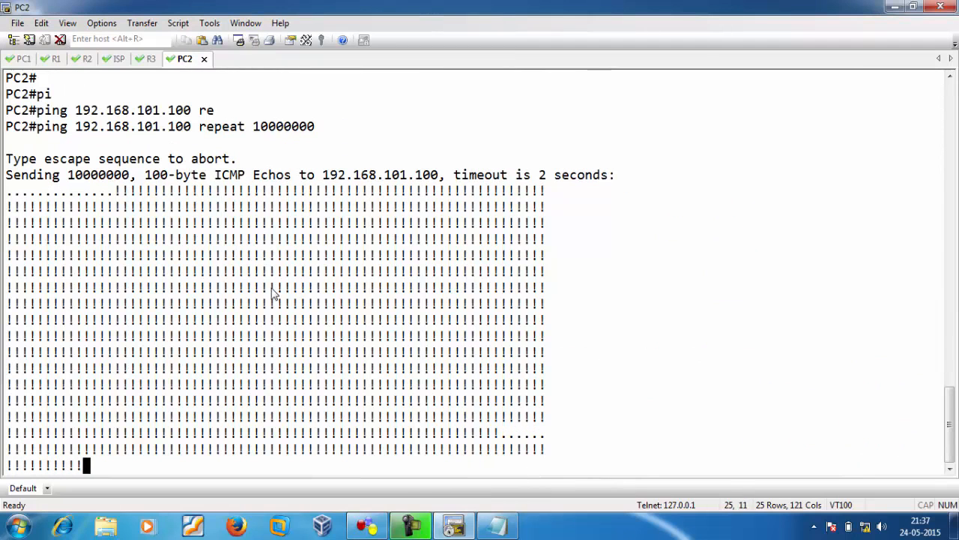
Display R2's IPsec security associations and highlight the current peer and the encrypted and decrypted packet counters.
{"action": "left_click", "coordinate": [56, 59]}
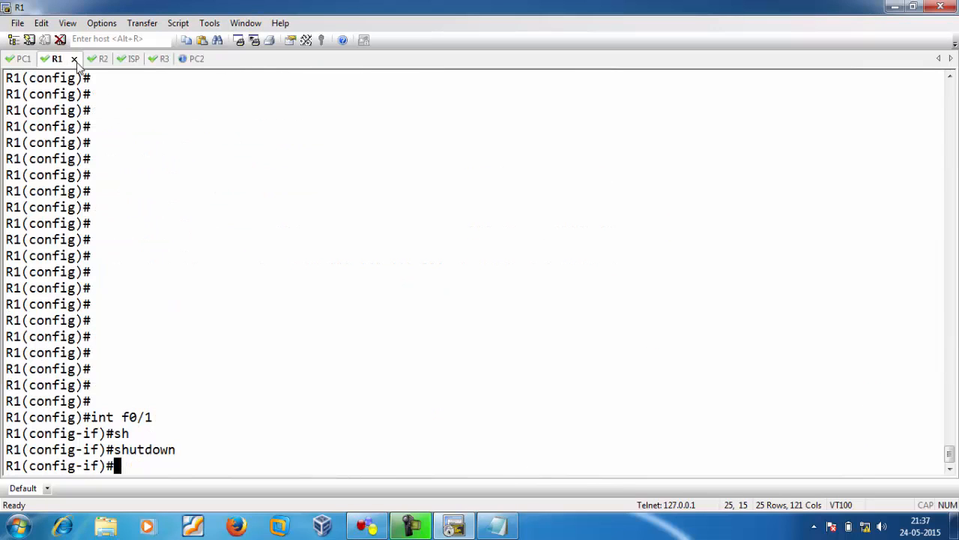
{"action": "left_click", "coordinate": [99, 63]}
{"action": "key", "text": "Return"}
{"action": "key", "text": "Return"}
{"action": "key", "text": "Return"}
{"action": "key", "text": "Return"}
{"action": "type", "text": "sh cry"}
{"action": "key", "text": "Tab"}
{"action": "type", "text": "ip"}
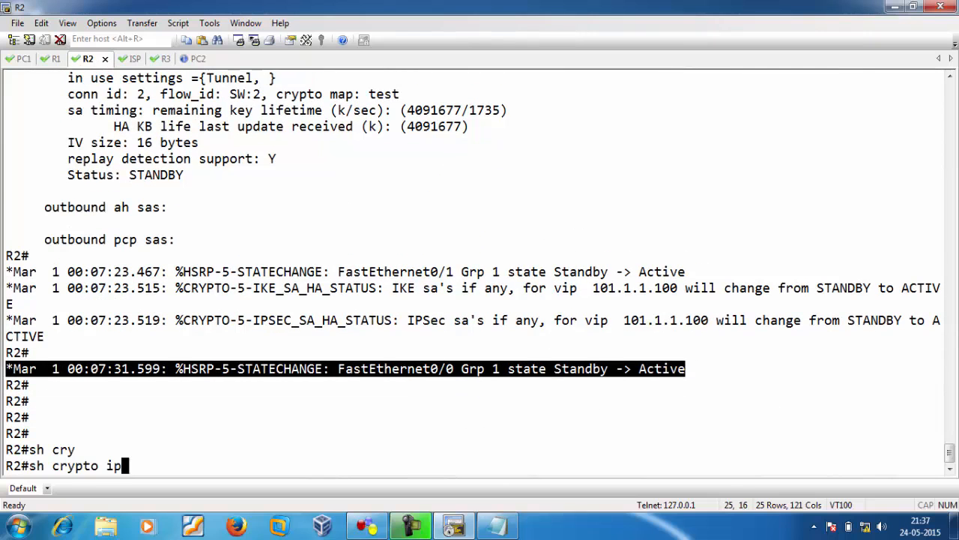
{"action": "key", "text": "Tab"}
{"action": "type", "text": "sa"}
{"action": "key", "text": "Return"}
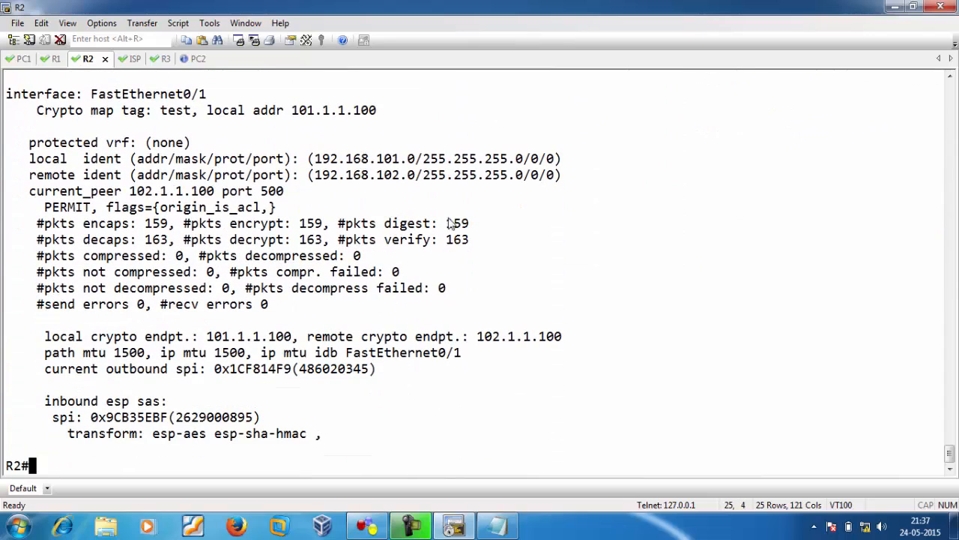
{"action": "left_click_drag", "start_coordinate": [470, 239], "coordinate": [2, 193]}
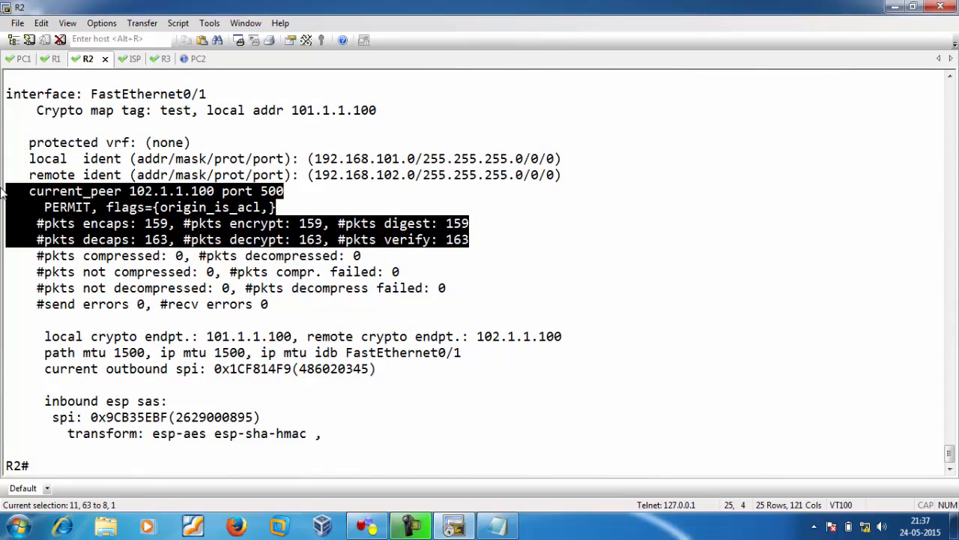
Switch to the GNS3 topology, shift the 102.1.1.100 label slightly away from R3, and deselect it.
{"action": "key", "text": "alt+Tab"}
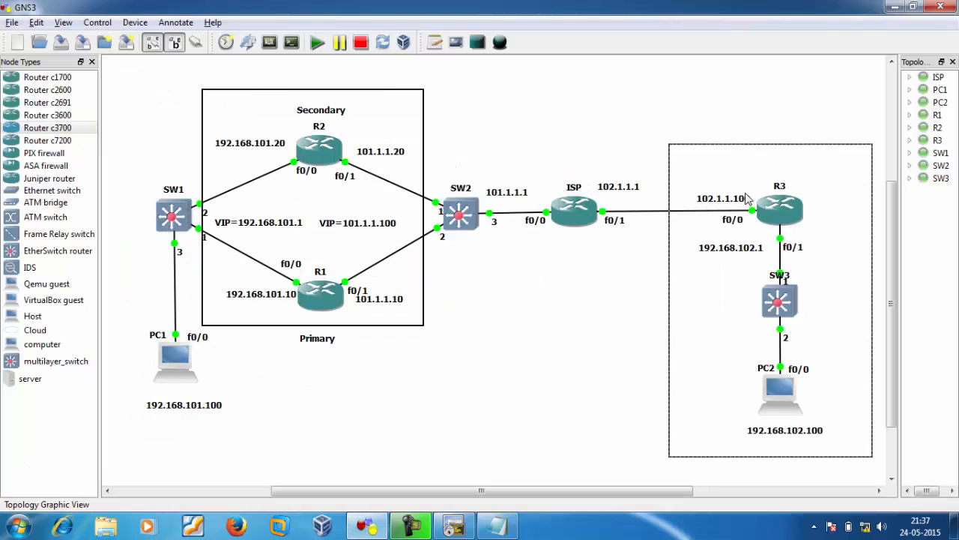
{"action": "left_click_drag", "start_coordinate": [747, 198], "coordinate": [727, 198]}
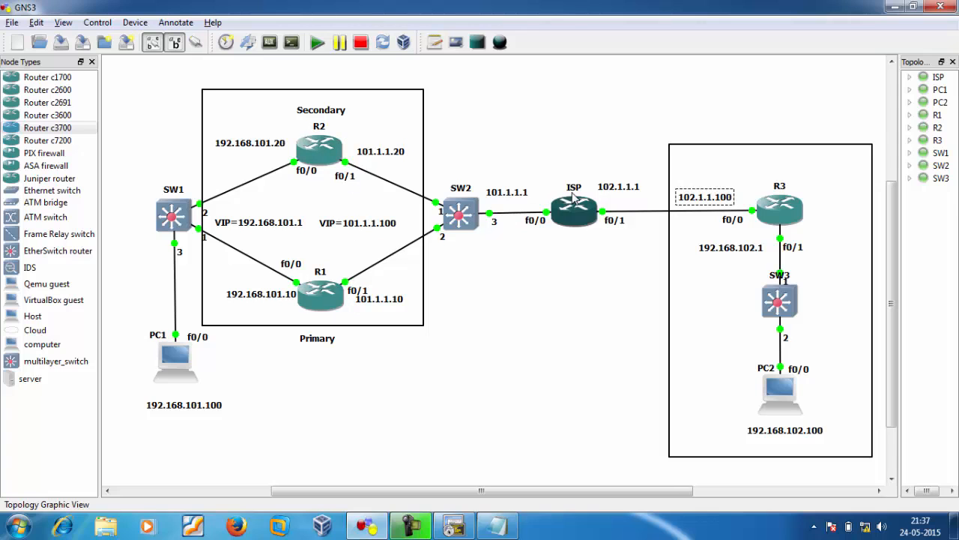
{"action": "left_click", "coordinate": [577, 284]}
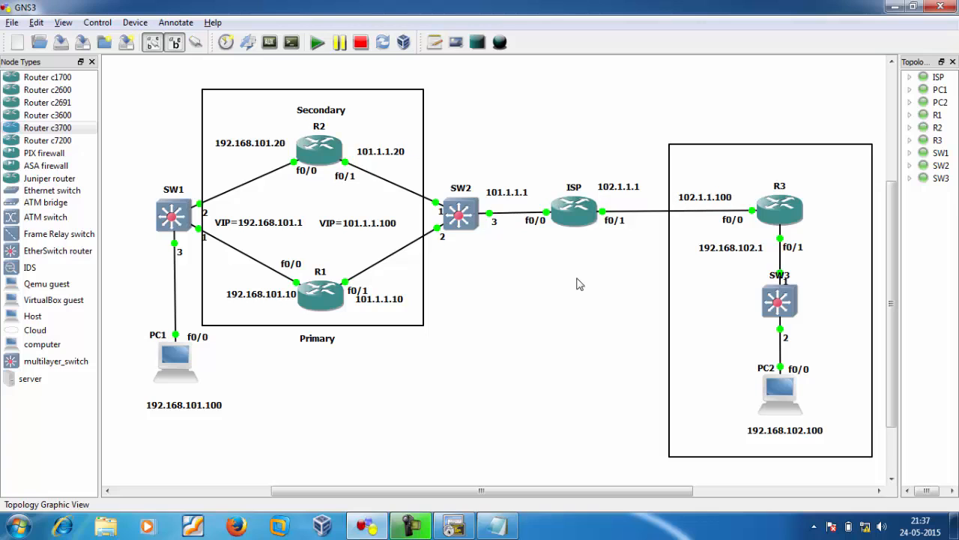